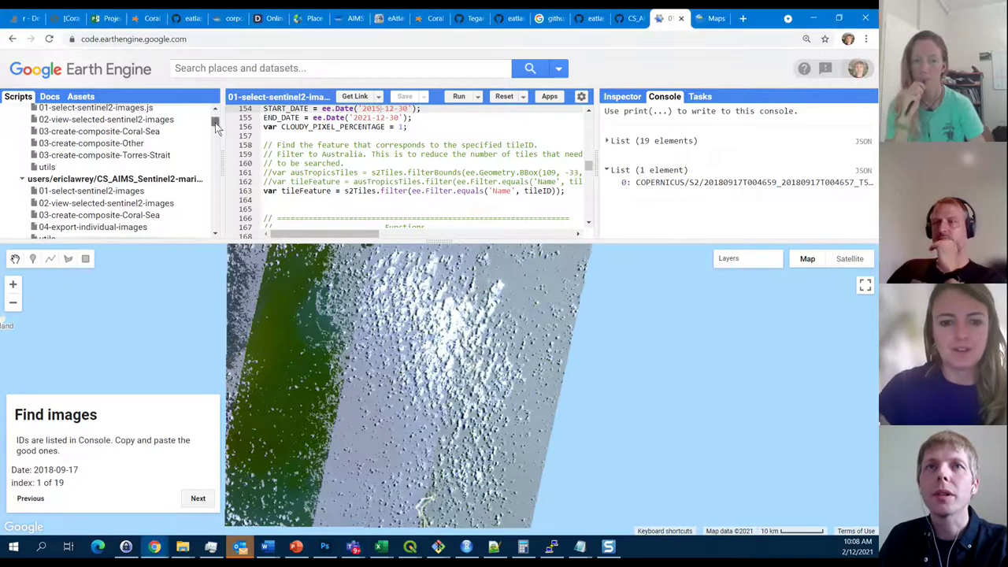
# Check the CS_AIMS Sentinel-2 scripts in the repository list, and go to the file listing of the CS_AIMS_Sentinel-2-marine_V0 GitHub repository.
pyautogui.moveTo(216, 120); pyautogui.dragTo(218, 138)
pyautogui.scroll(3, 218, 138)
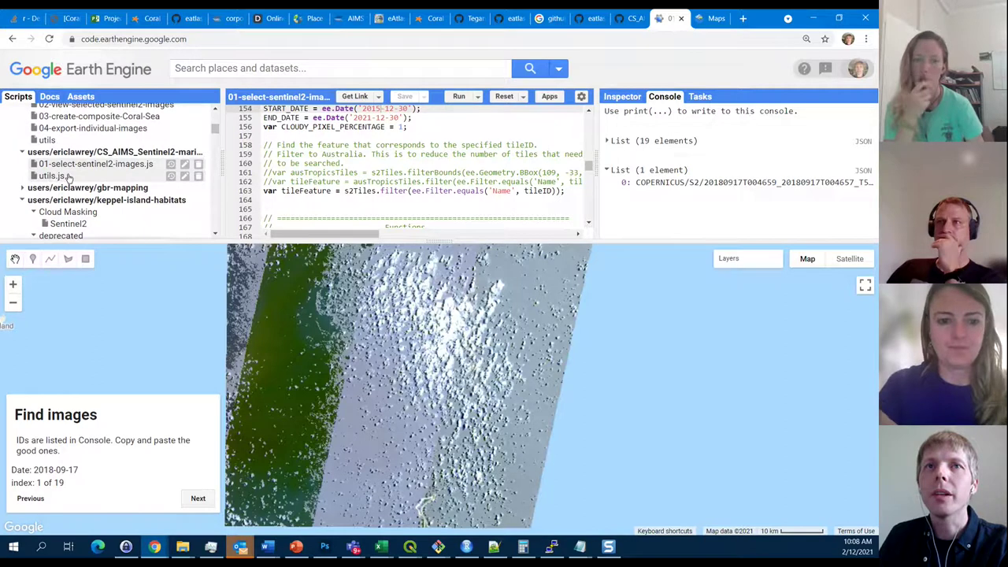
pyautogui.click(634, 23)
pyautogui.click(592, 24)
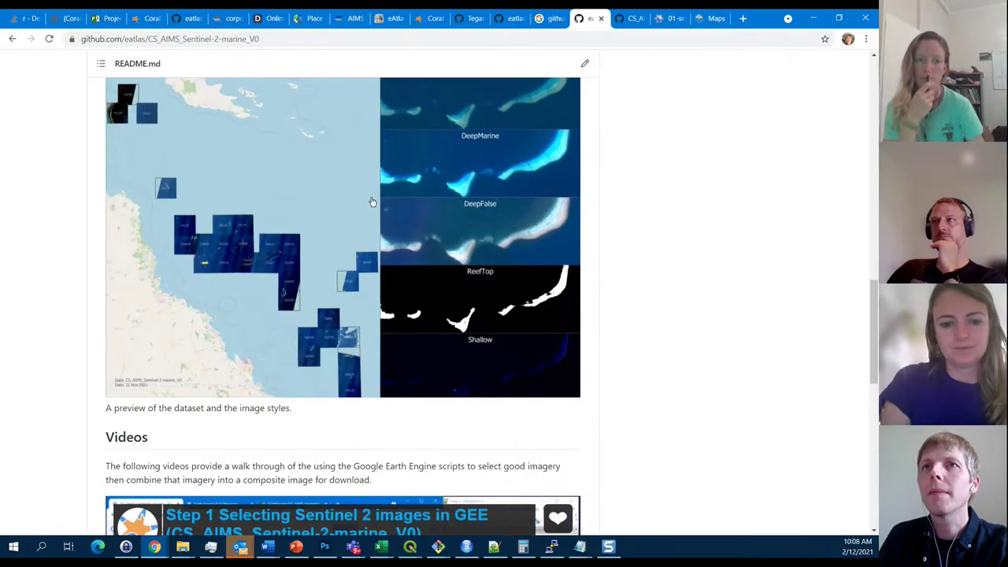
pyautogui.scroll(4, 372, 202)
pyautogui.scroll(9, 371, 200)
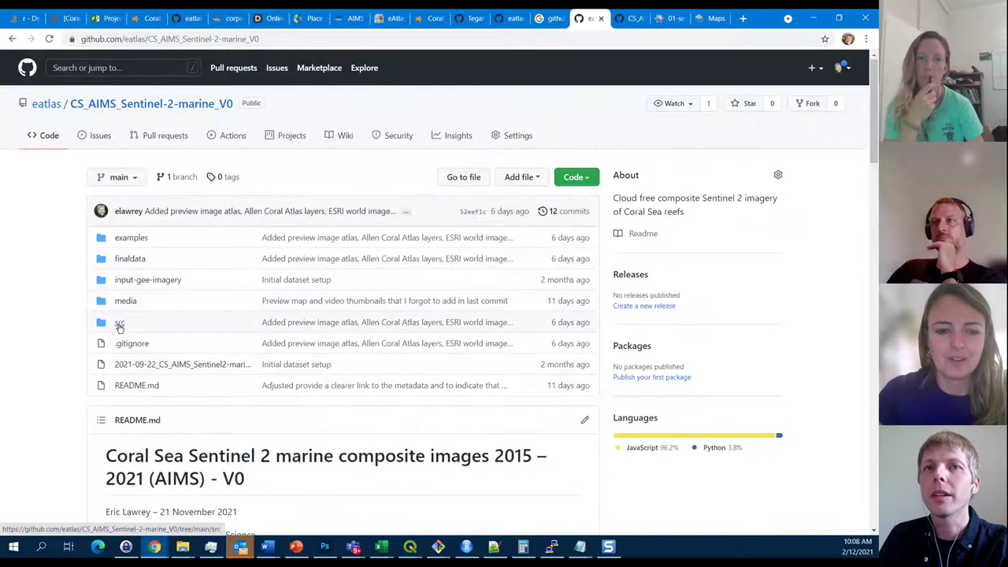
# Open 01-select-sentinel2-images.js from src/02-gee-scripts and skim through its code.
pyautogui.click(126, 322)
pyautogui.click(138, 280)
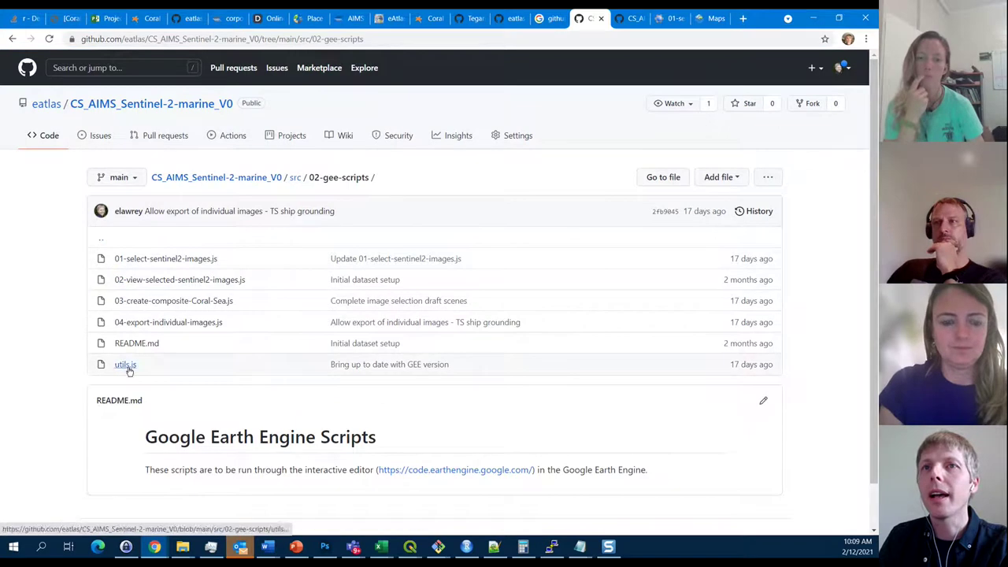
pyautogui.click(173, 264)
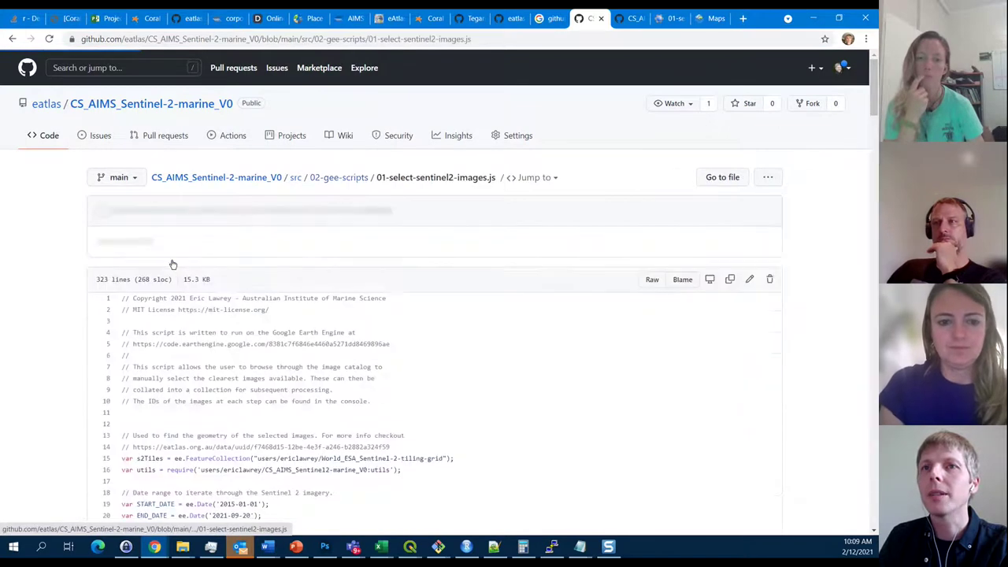
pyautogui.scroll(-10, 252, 318)
pyautogui.scroll(10, 251, 318)
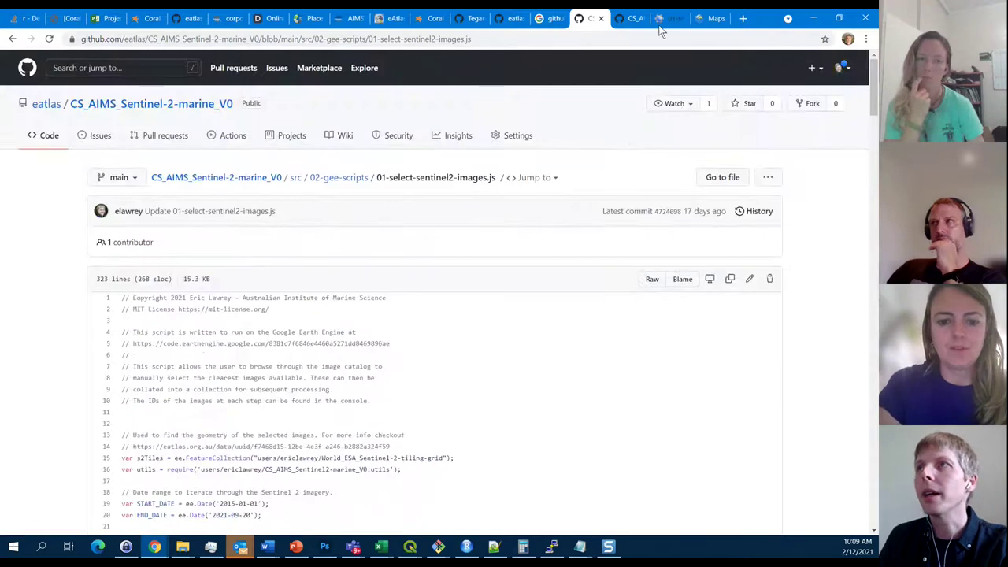
# Switch to the Earth Engine code editor, enlarge the code area, and examine the script's tile IDs, date range and cloud percentage settings.
pyautogui.click(661, 21)
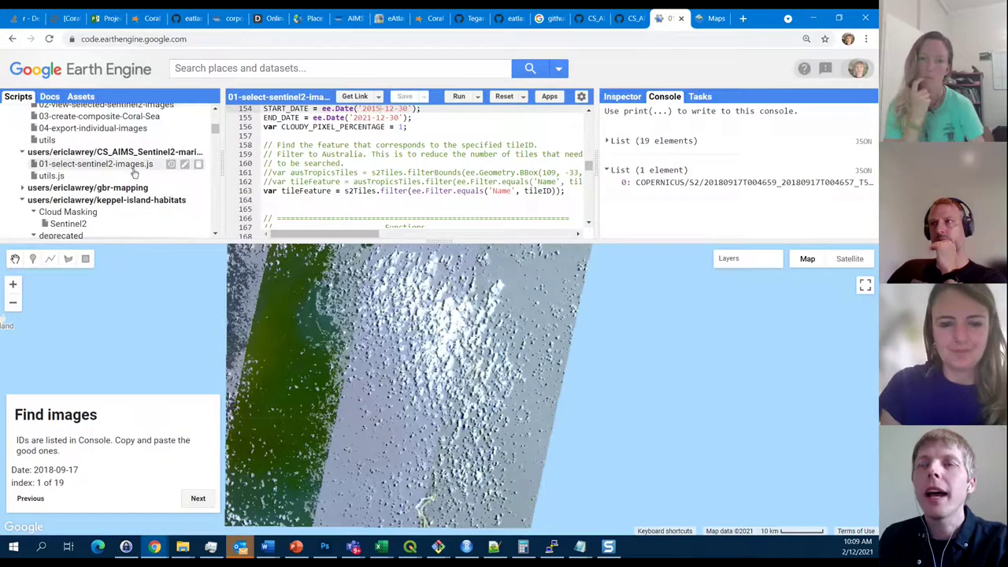
pyautogui.scroll(3, 388, 156)
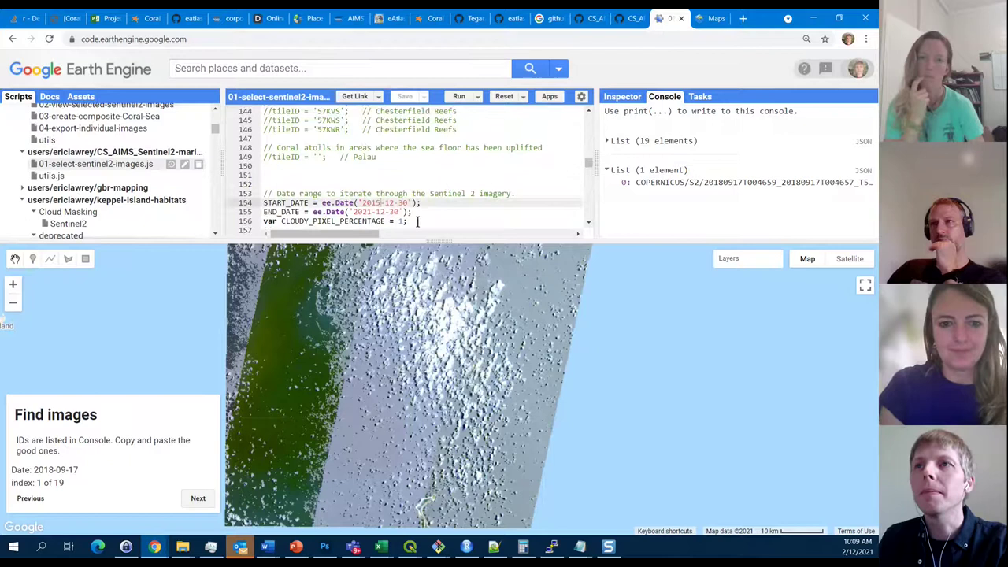
pyautogui.moveTo(415, 241); pyautogui.dragTo(415, 320)
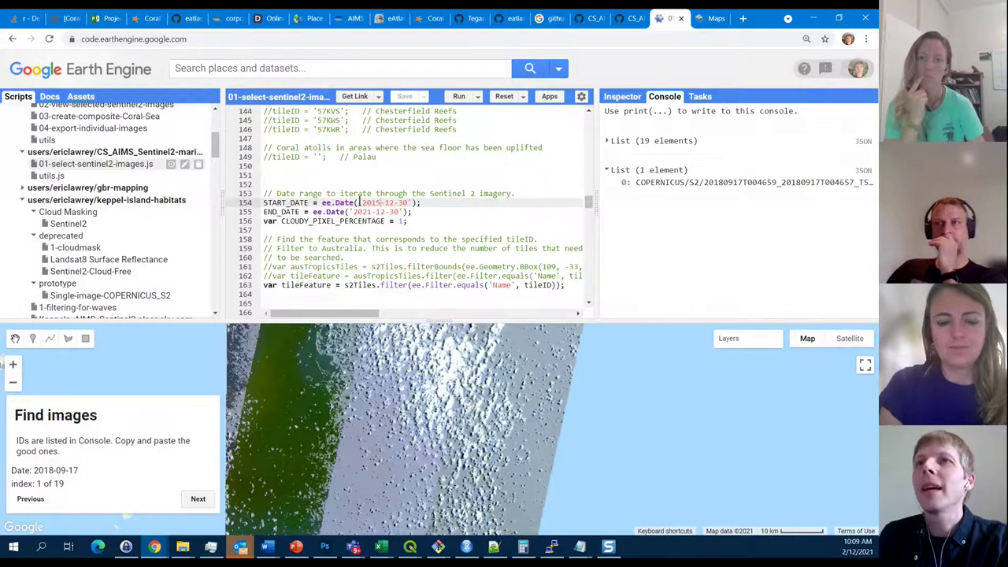
pyautogui.scroll(20, 360, 203)
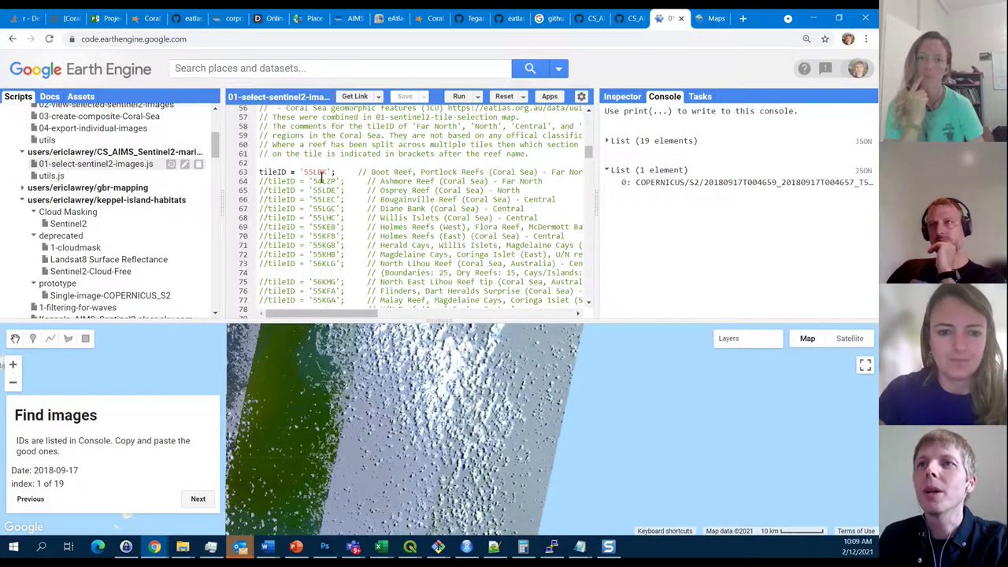
pyautogui.scroll(-20, 344, 199)
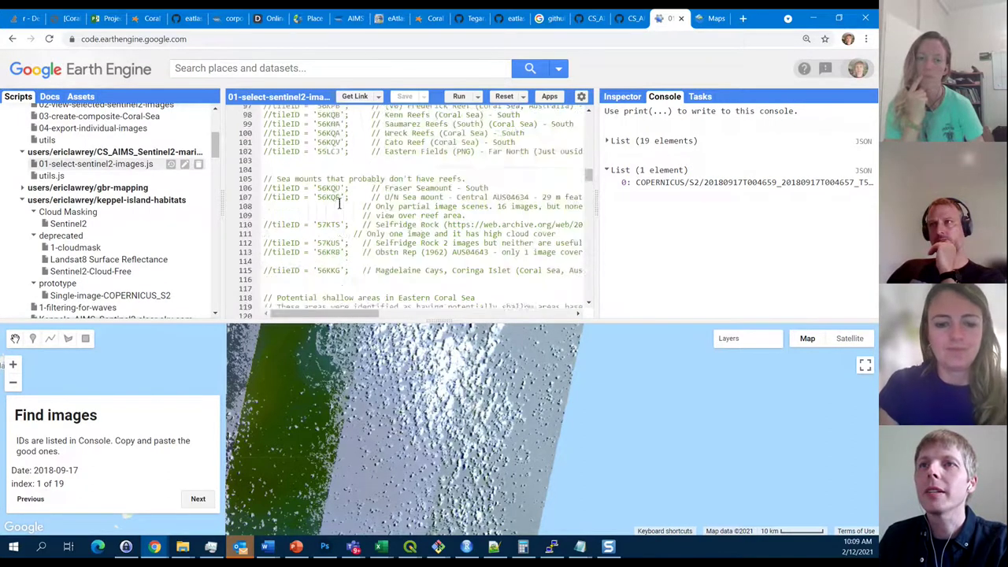
pyautogui.scroll(-6, 341, 203)
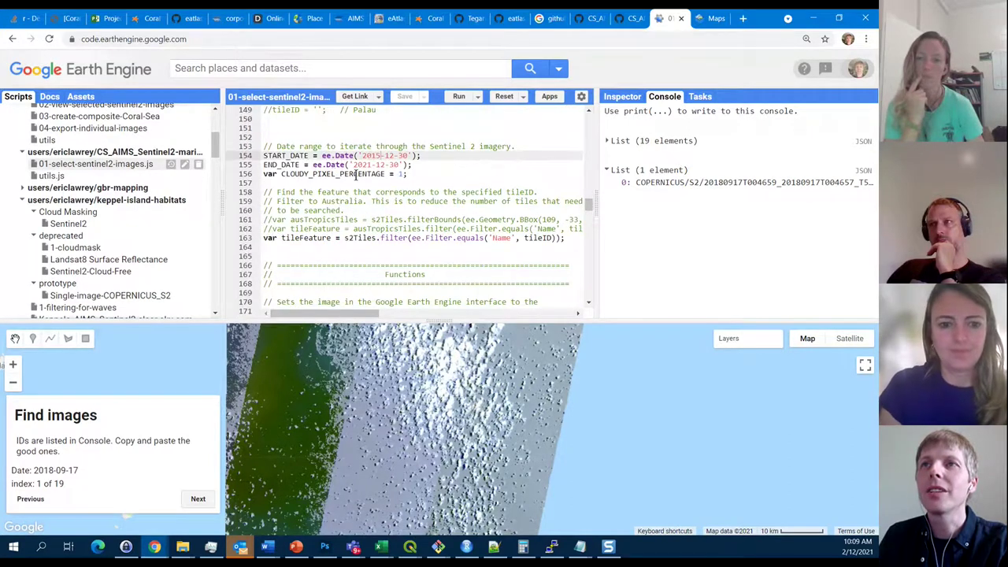
pyautogui.scroll(3, 415, 172)
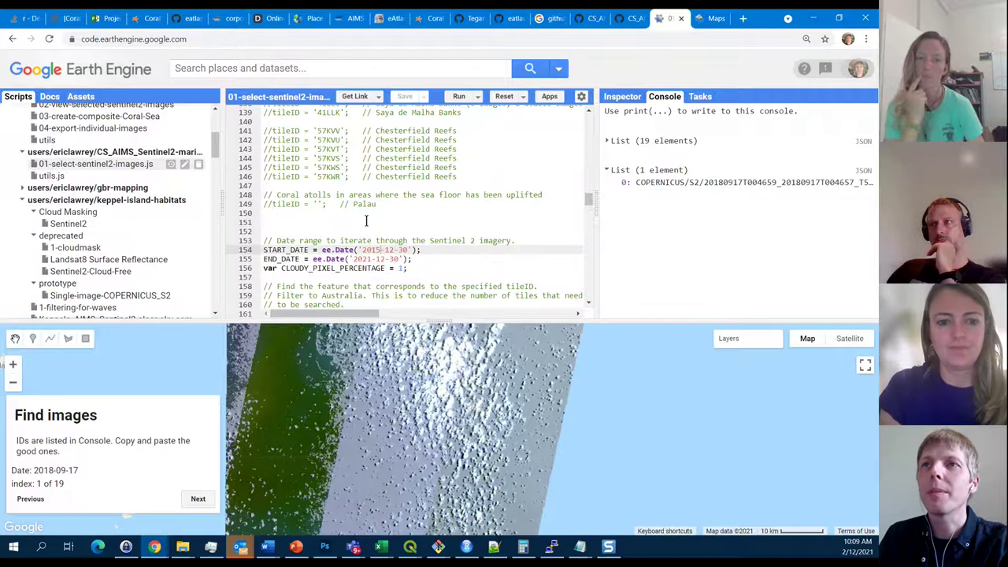
pyautogui.click(402, 268)
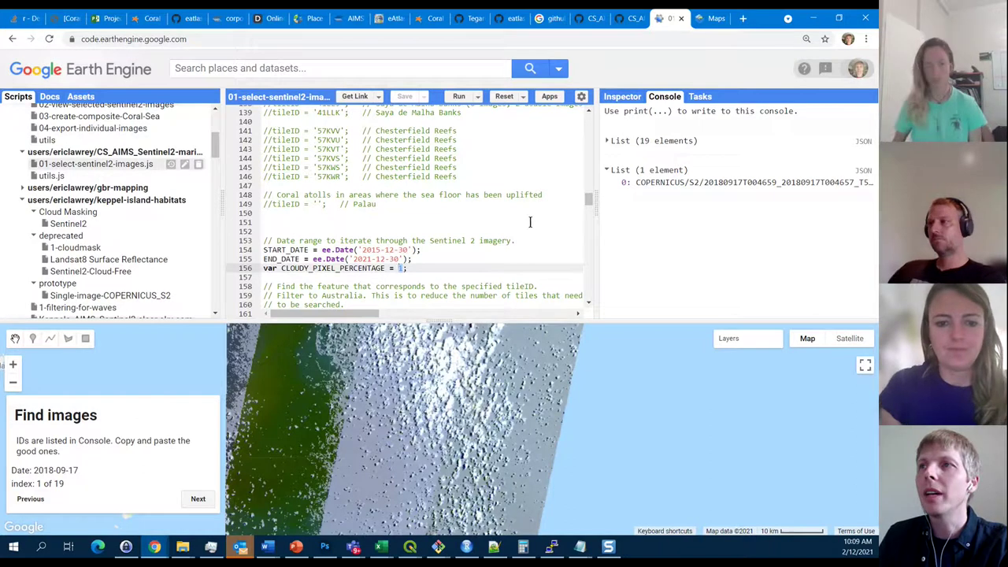
# Expand the console's list of matching image dates and read through it.
pyautogui.click(615, 143)
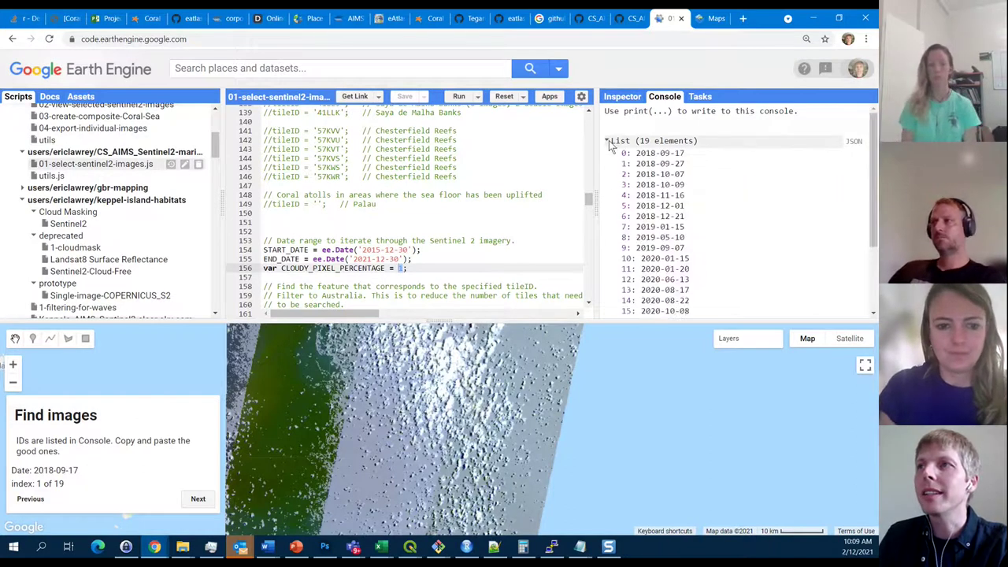
pyautogui.scroll(-2, 658, 196)
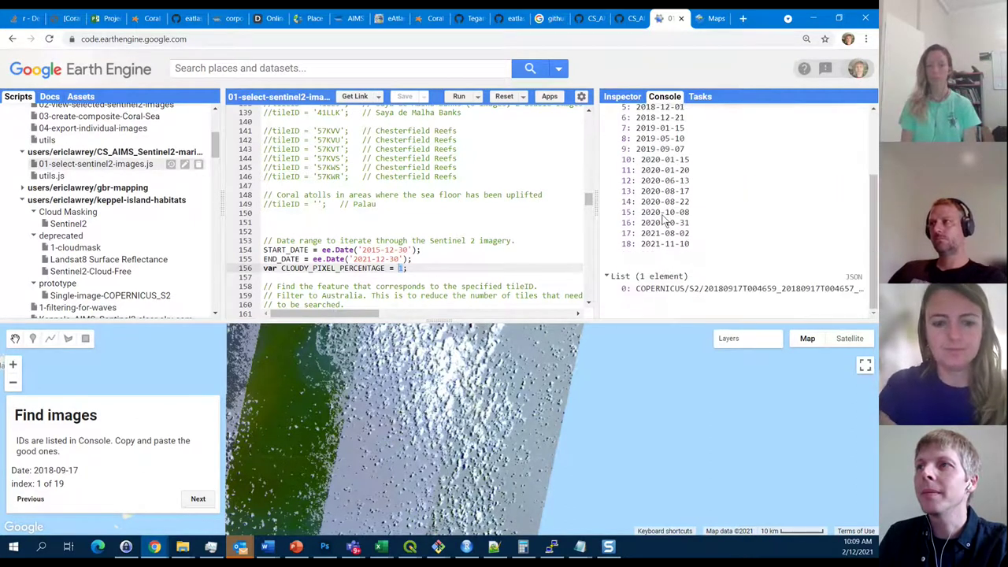
pyautogui.scroll(2, 664, 222)
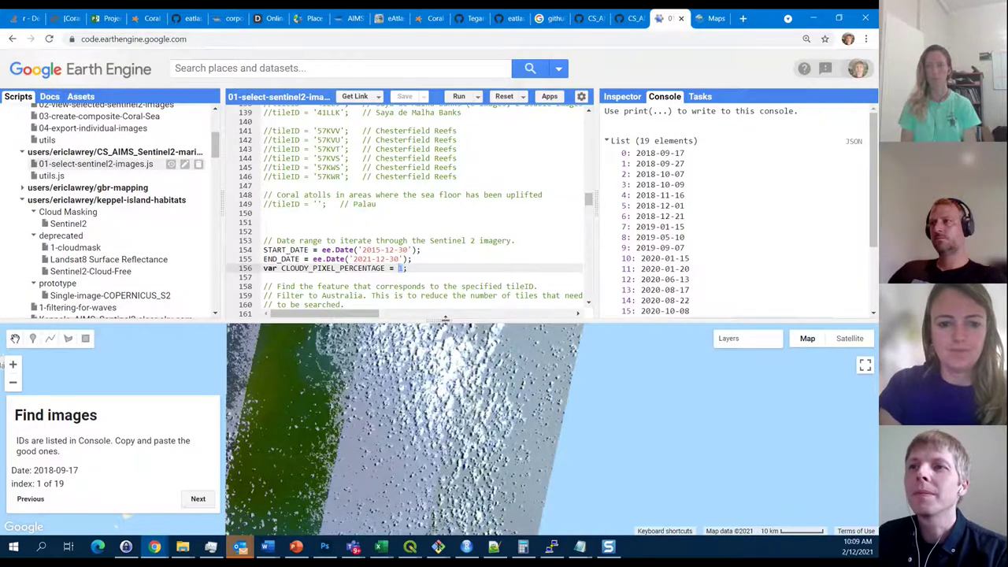
# Highlight the CLOUDY_PIXEL_PERCENTAGE line in the script to examine the cloud filter, and clear the highlight.
pyautogui.moveTo(445, 320); pyautogui.dragTo(449, 305)
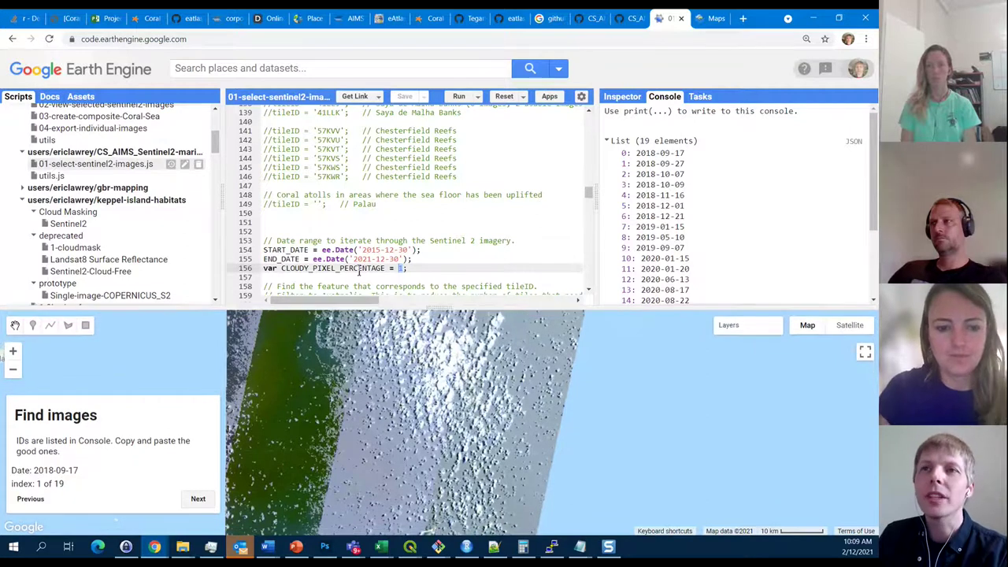
pyautogui.moveTo(412, 268); pyautogui.dragTo(270, 269)
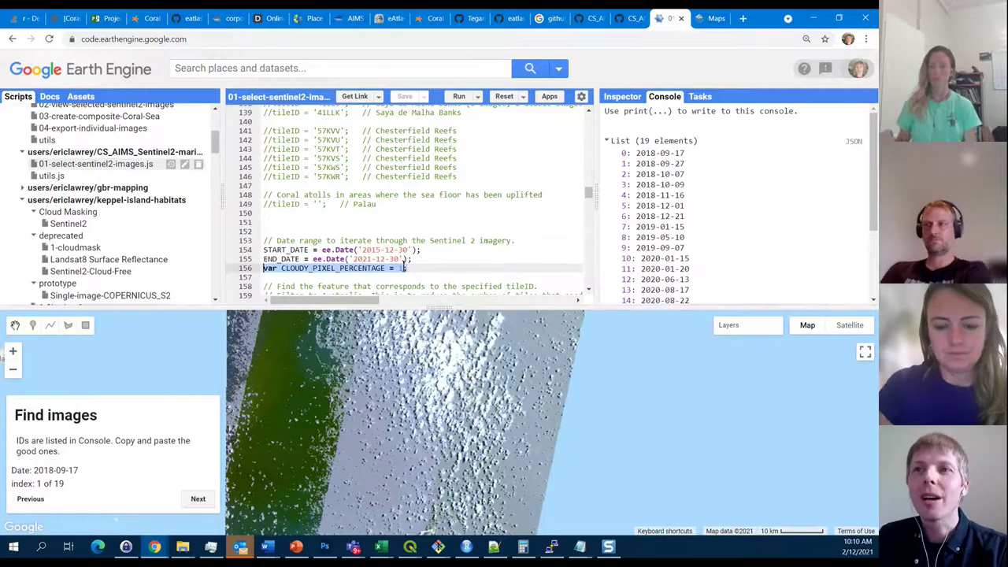
pyautogui.click(404, 268)
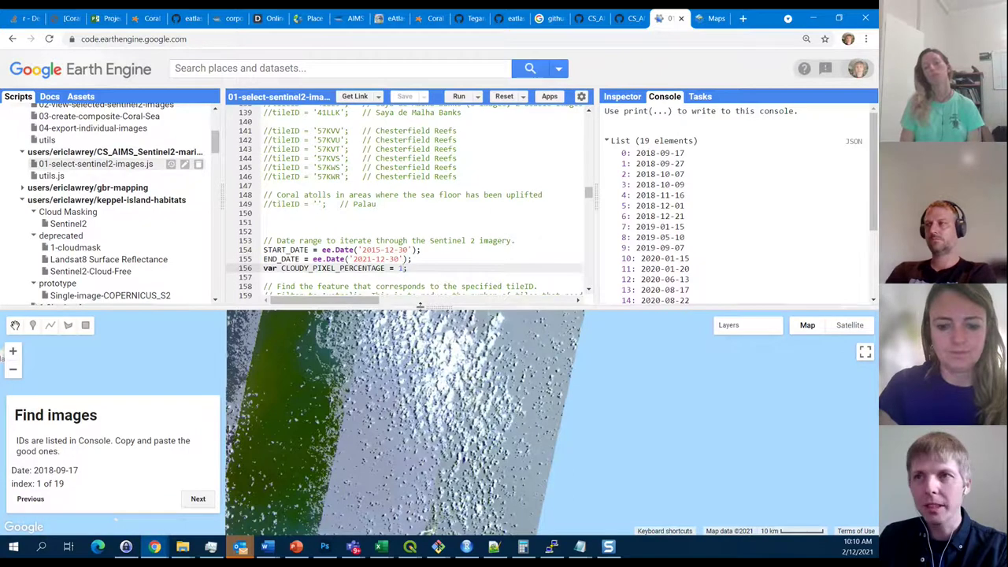
# Enlarge the map, show the second image in Find images, and expand that image's ID entry in the console.
pyautogui.moveTo(420, 306); pyautogui.dragTo(460, 187)
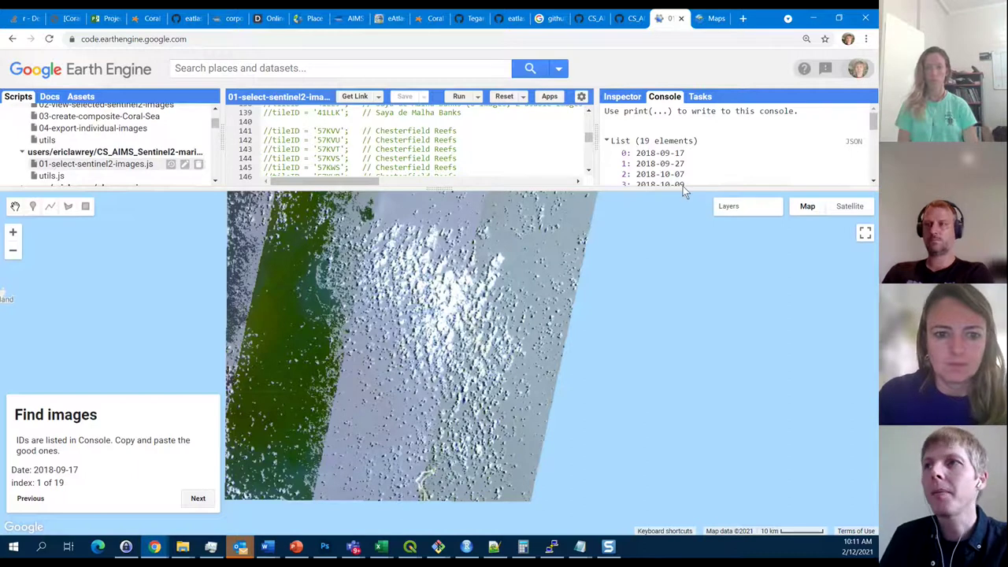
pyautogui.click(198, 500)
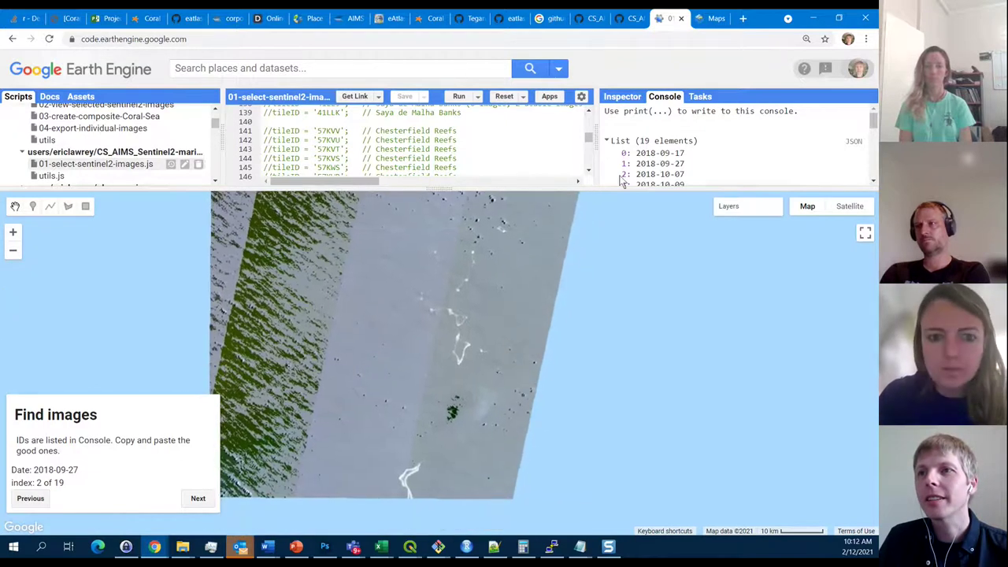
pyautogui.moveTo(622, 191); pyautogui.dragTo(611, 250)
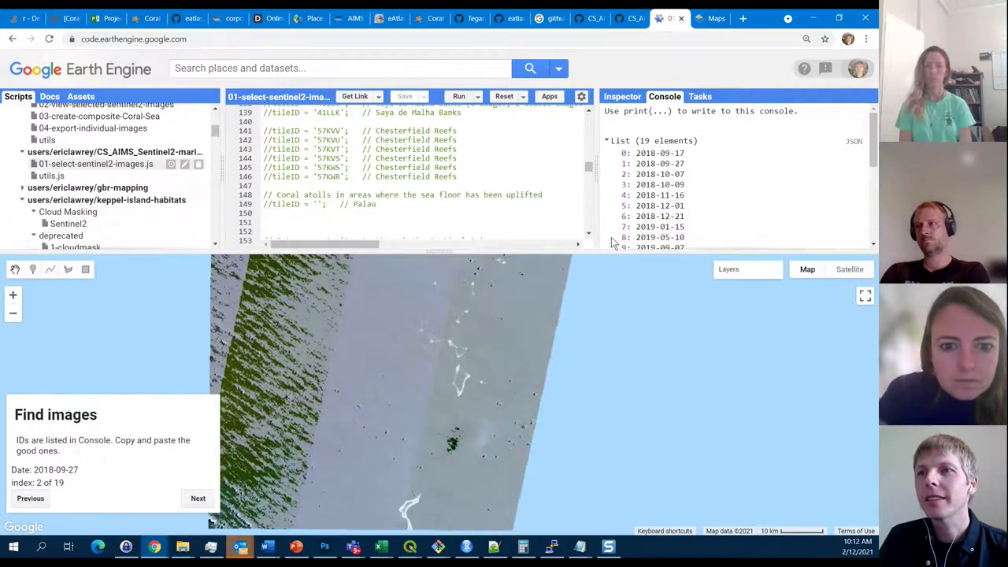
pyautogui.click(607, 142)
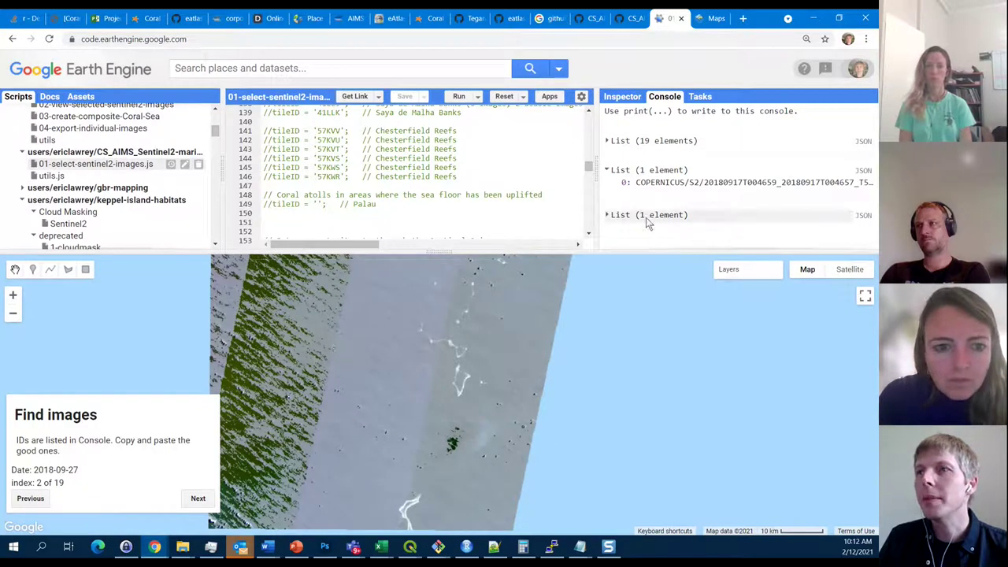
pyautogui.click(608, 216)
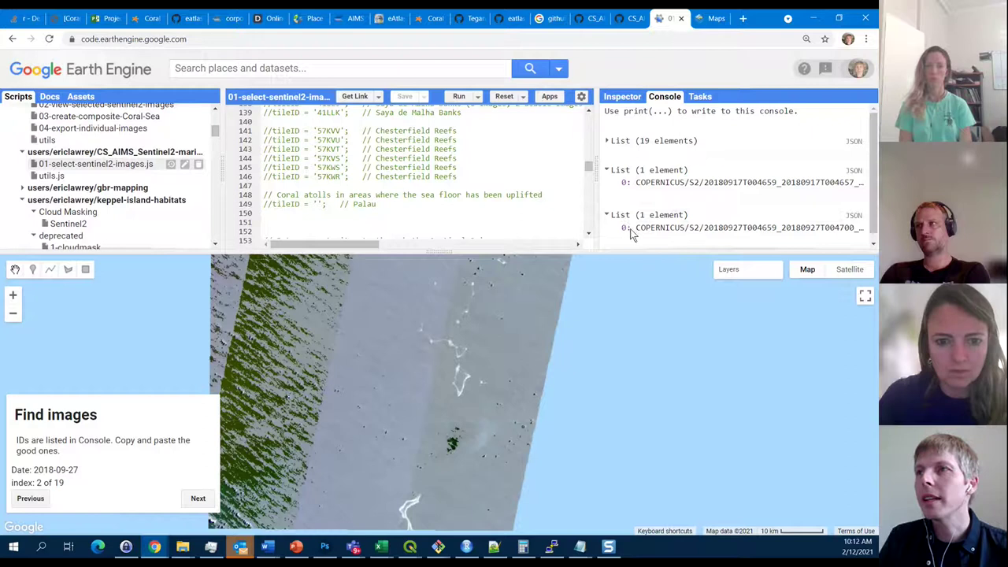
# Widen the console and select the full image ID COPERNICUS/S2/20180927T004659_20180927T004700_T55LBK.
pyautogui.moveTo(639, 228); pyautogui.dragTo(796, 229)
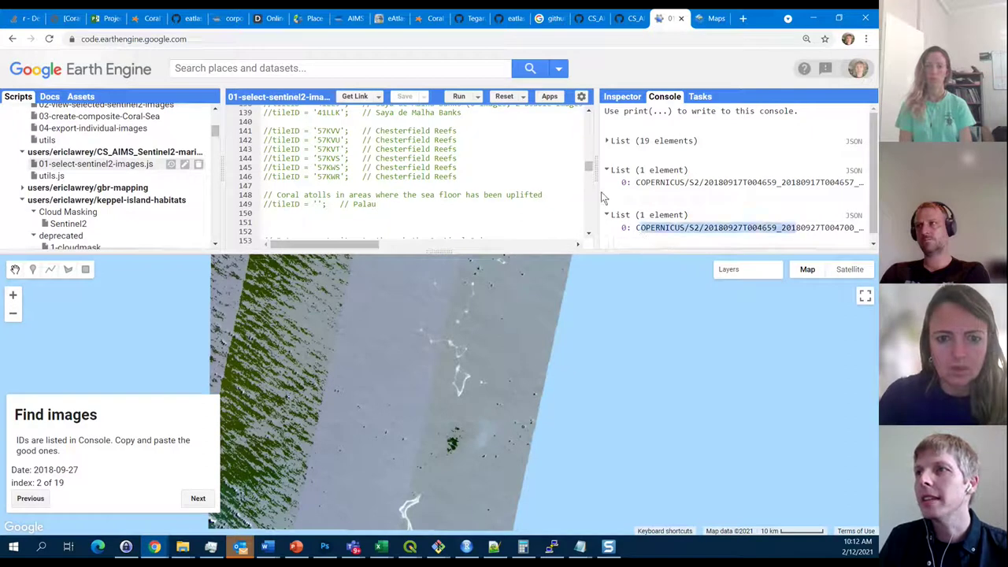
pyautogui.moveTo(597, 174); pyautogui.dragTo(542, 174)
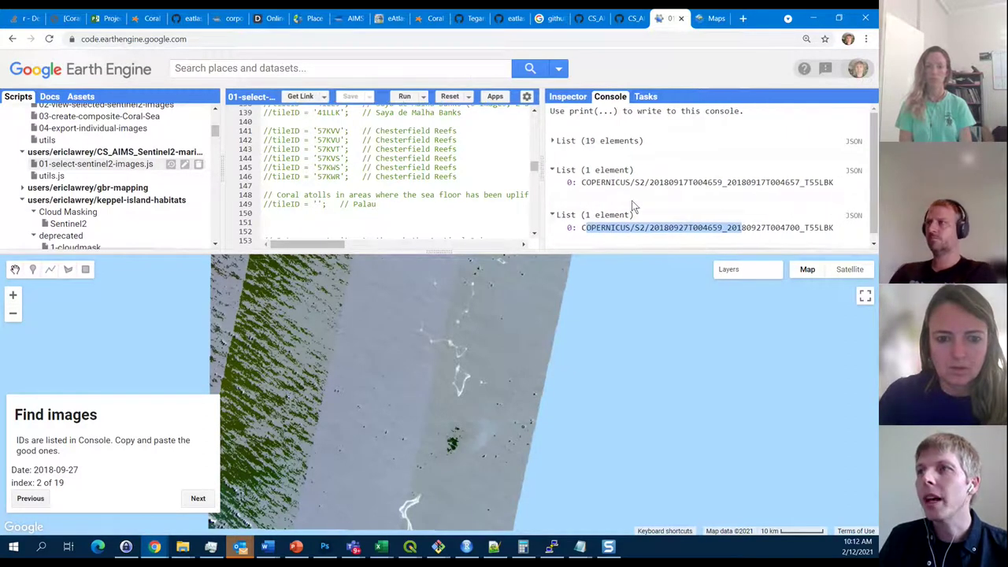
pyautogui.click(647, 236)
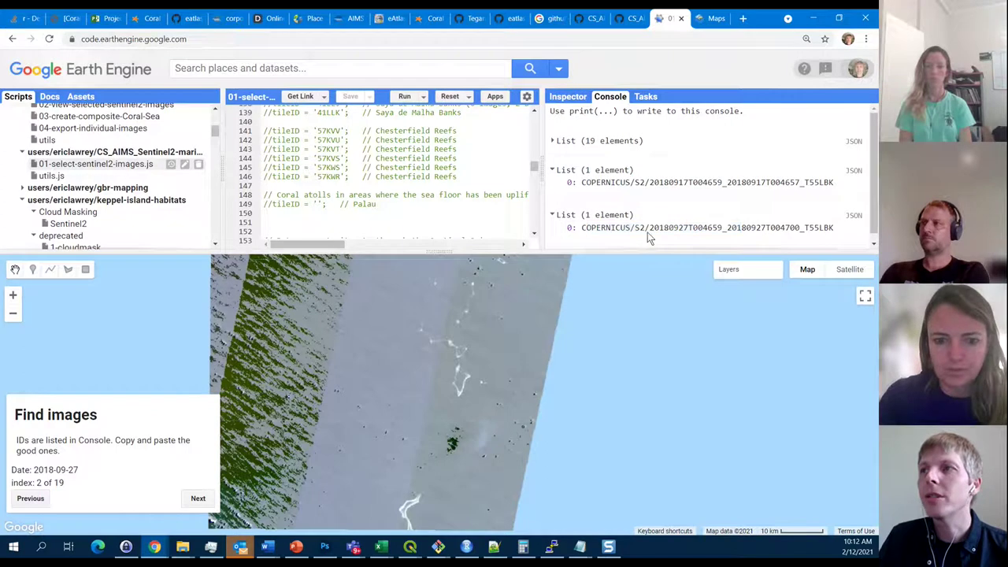
pyautogui.moveTo(839, 235); pyautogui.dragTo(583, 233)
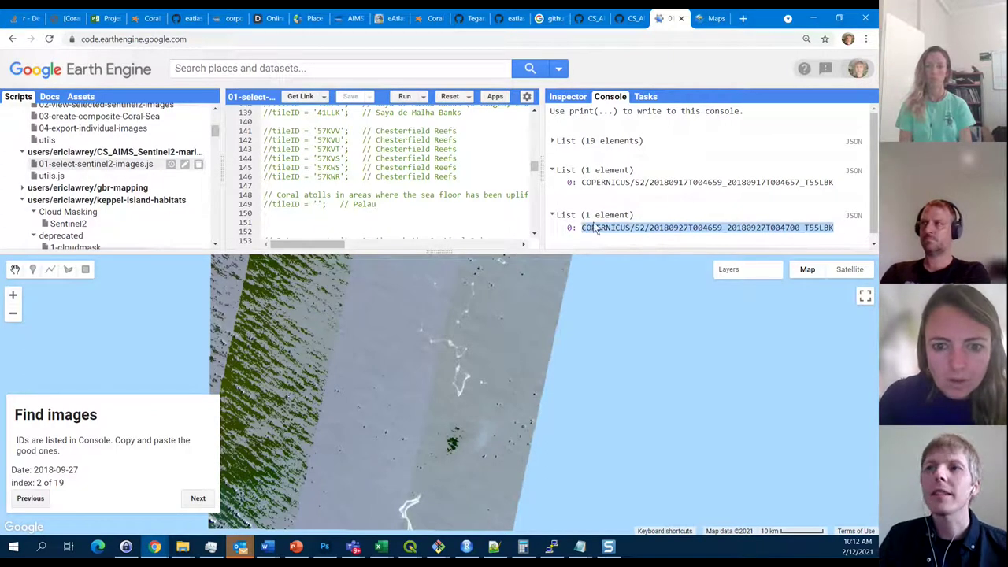
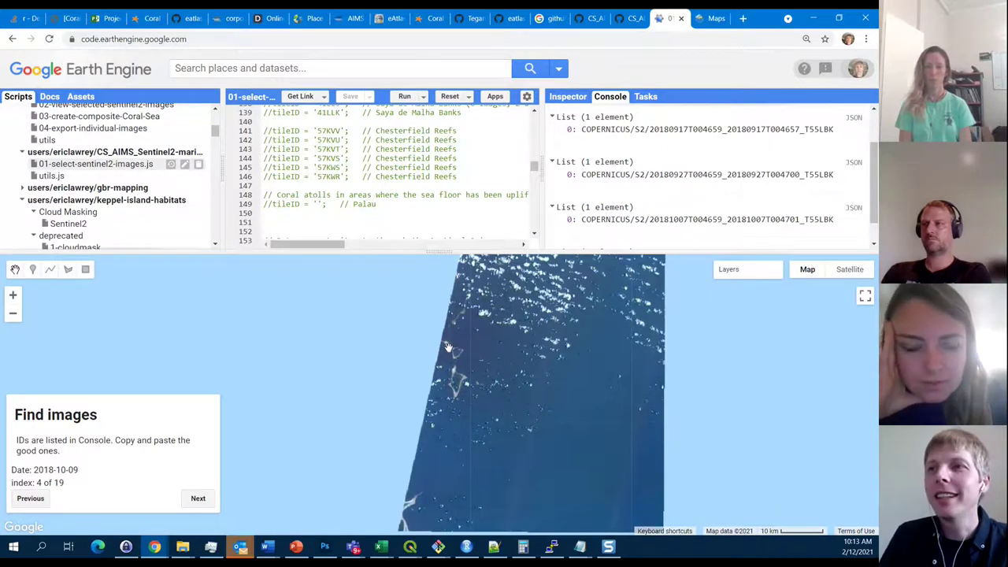
# Advance to the fifth image in Find images and go back to the fourth one.
pyautogui.moveTo(526, 372); pyautogui.dragTo(500, 376)
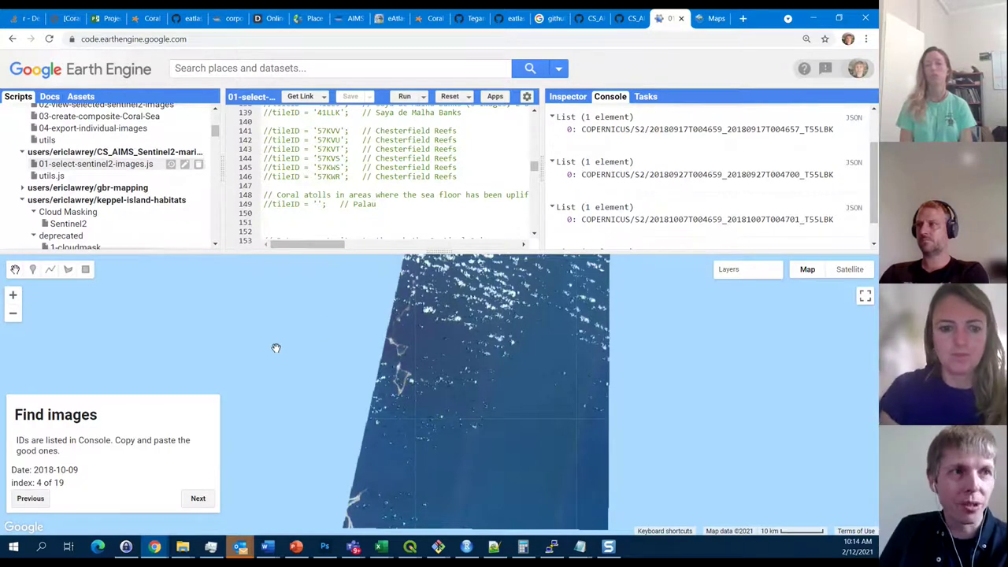
pyautogui.click(198, 500)
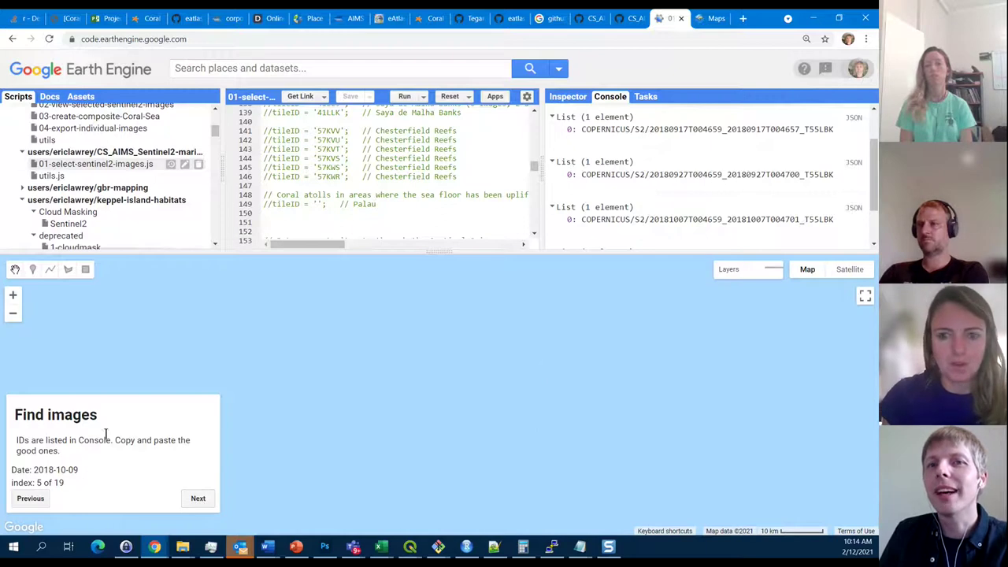
pyautogui.click(38, 499)
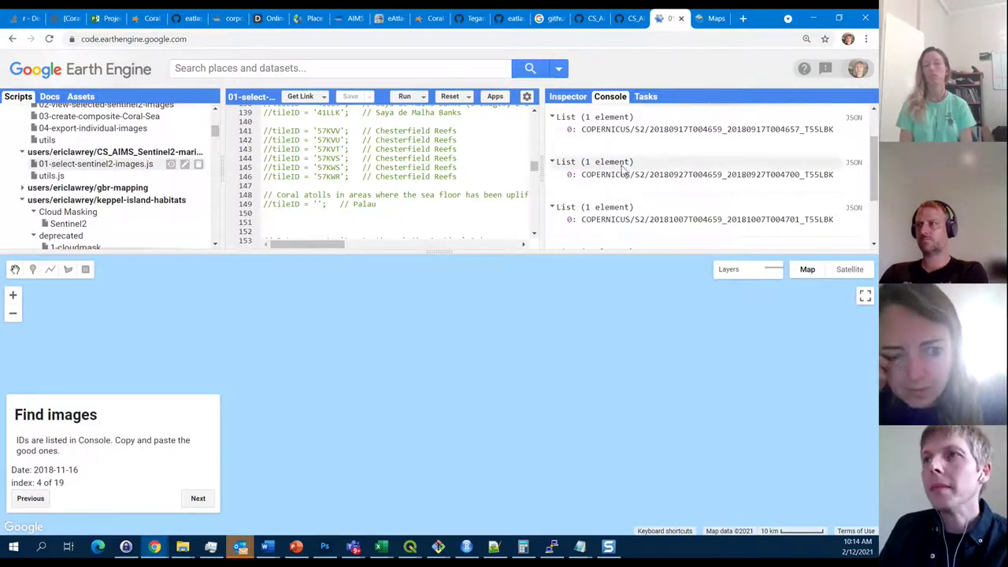
# Expand the fifth image's console entry and select its ID COPERNICUS/S2/20181116T004709_20181116T004703_T55LBK.
pyautogui.click(554, 194)
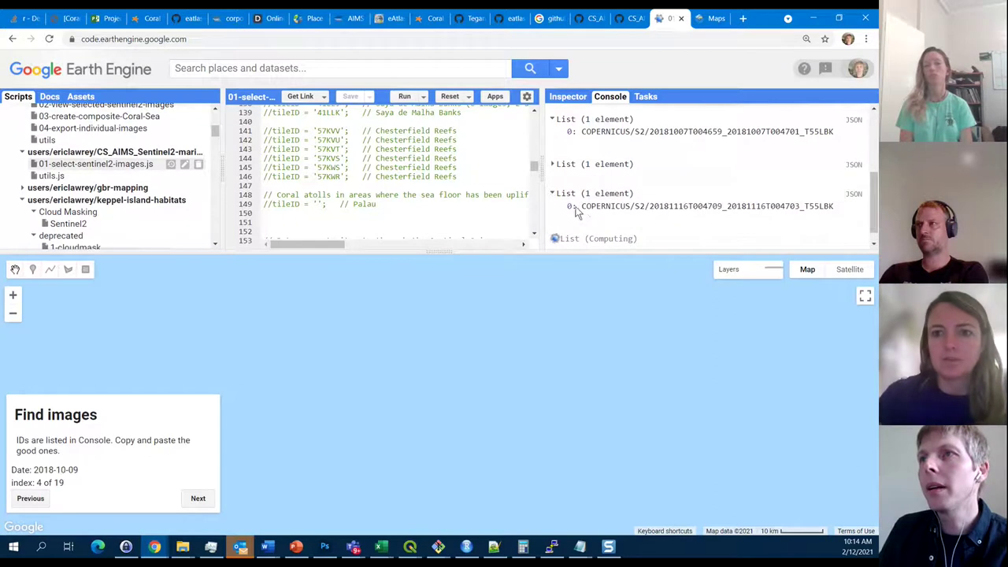
pyautogui.moveTo(583, 206); pyautogui.dragTo(811, 210)
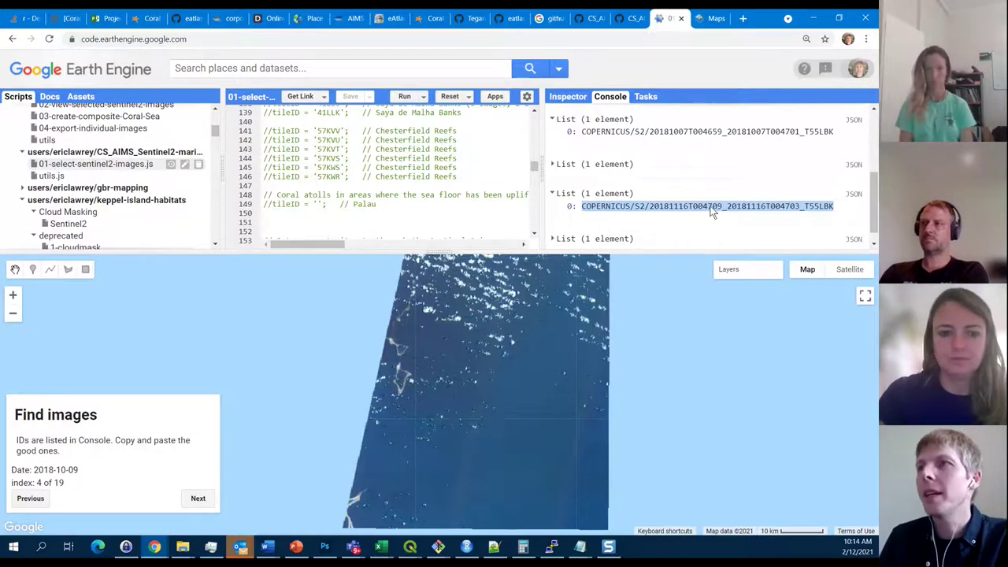
# Expand the last console list entry and select its image ID COPERNICUS/S2/20181009T003701_20181009T003701_T55LBK.
pyautogui.scroll(-1, 693, 208)
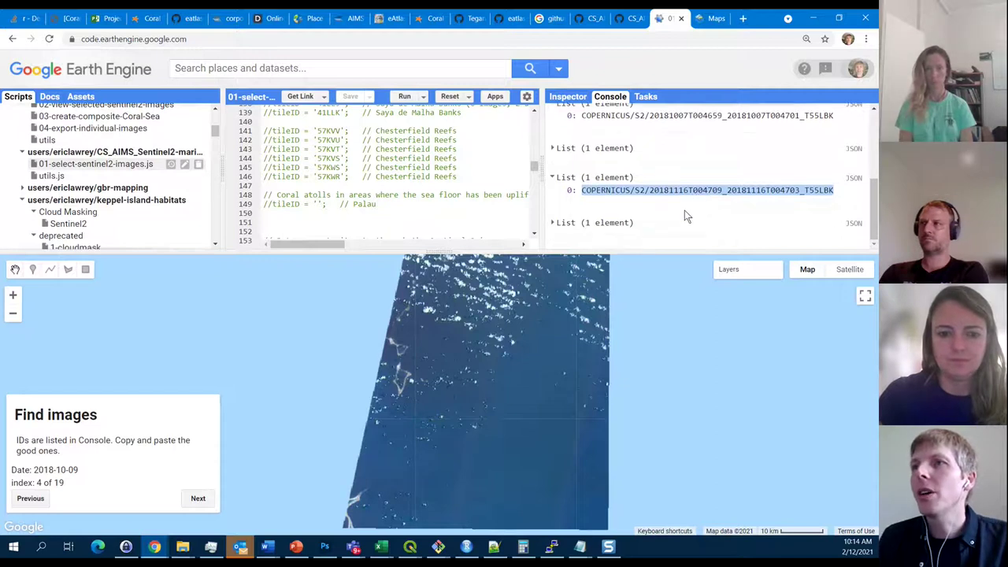
pyautogui.click(565, 223)
pyautogui.moveTo(838, 237); pyautogui.dragTo(583, 243)
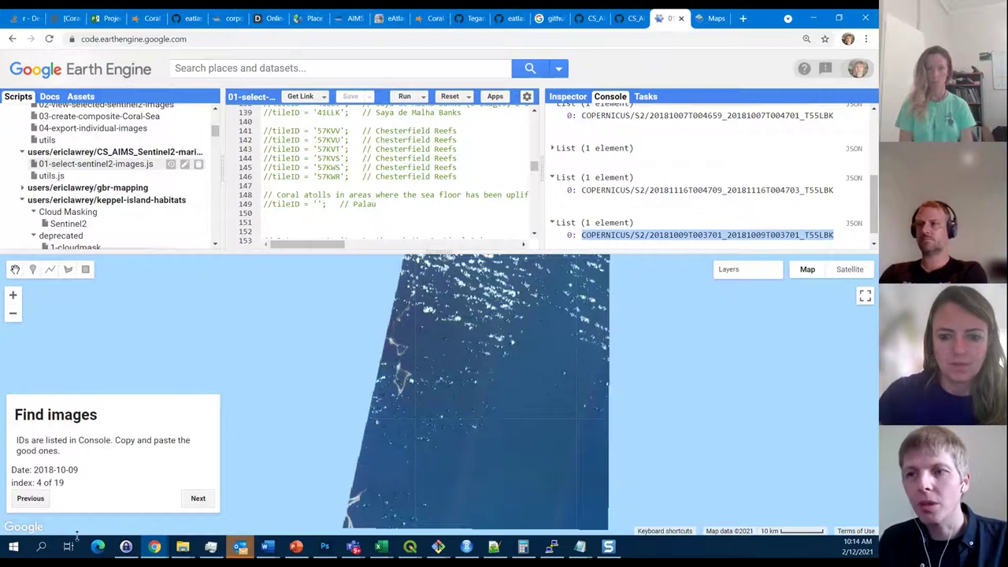
# Switch to Notepad++, create a new document, and paste the ID COPERNICUS/S2/20181009T003701_20181009T003701_T55LBK into it.
pyautogui.click(494, 547)
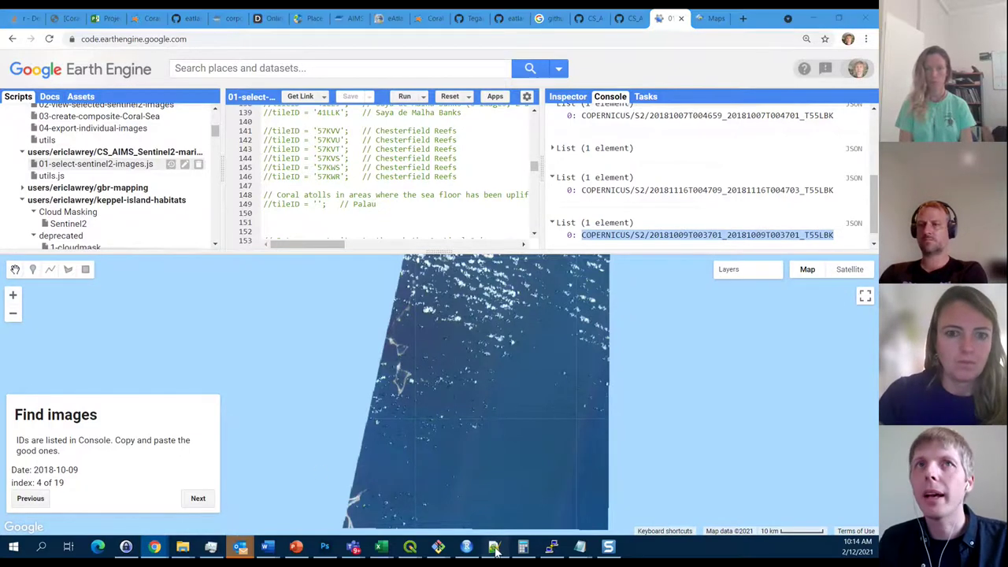
pyautogui.click(21, 82)
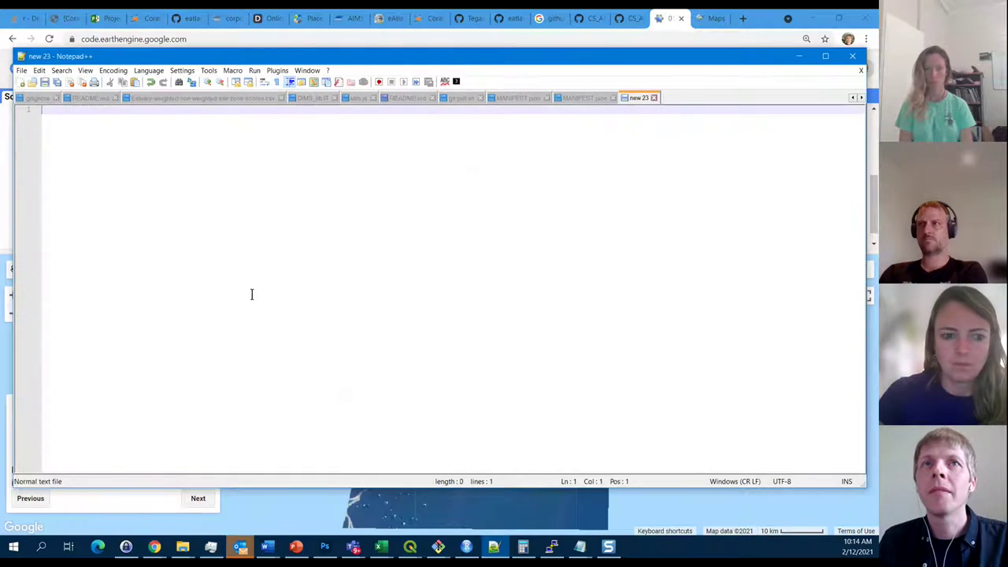
pyautogui.write('COPERNICUS/S2/20181009T003701_20181009T003701_T55LBK')
# Add the comment heading "// Maybe" on the line directly above the pasted image ID.
pyautogui.press('Home')
pyautogui.press('Return')
pyautogui.press('Return')
pyautogui.press('Up')
pyautogui.press('Up')
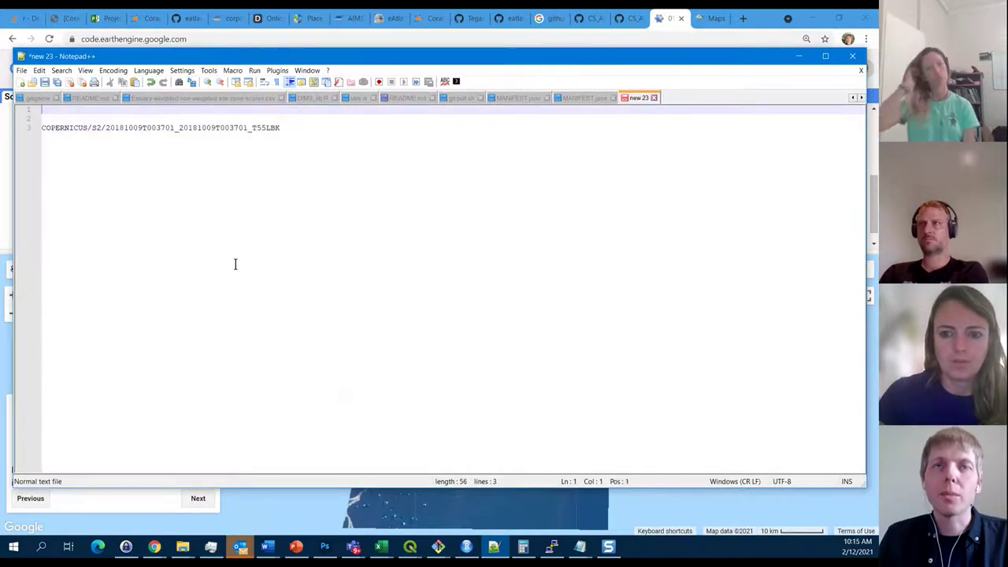
pyautogui.write('//')
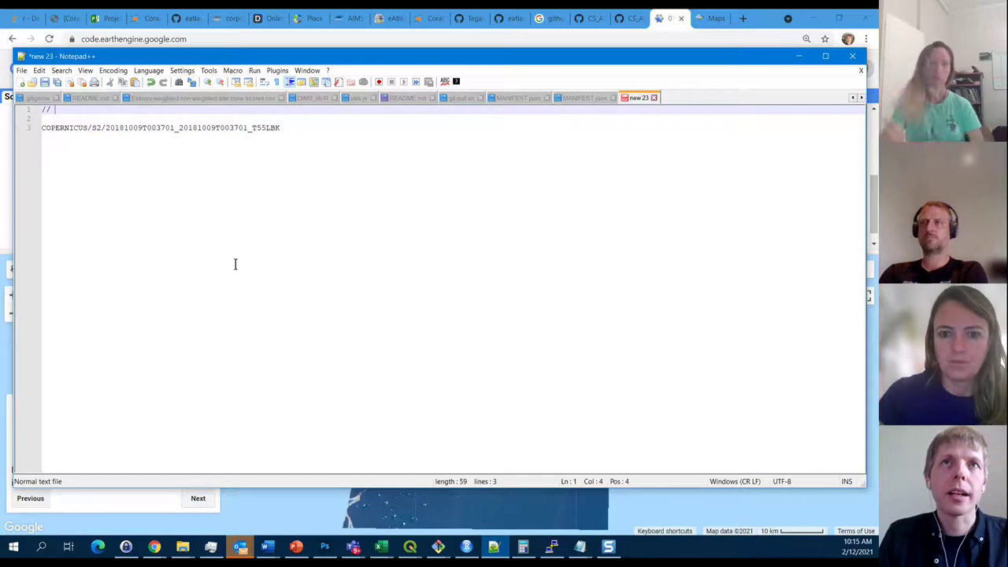
pyautogui.press('BackSpace')
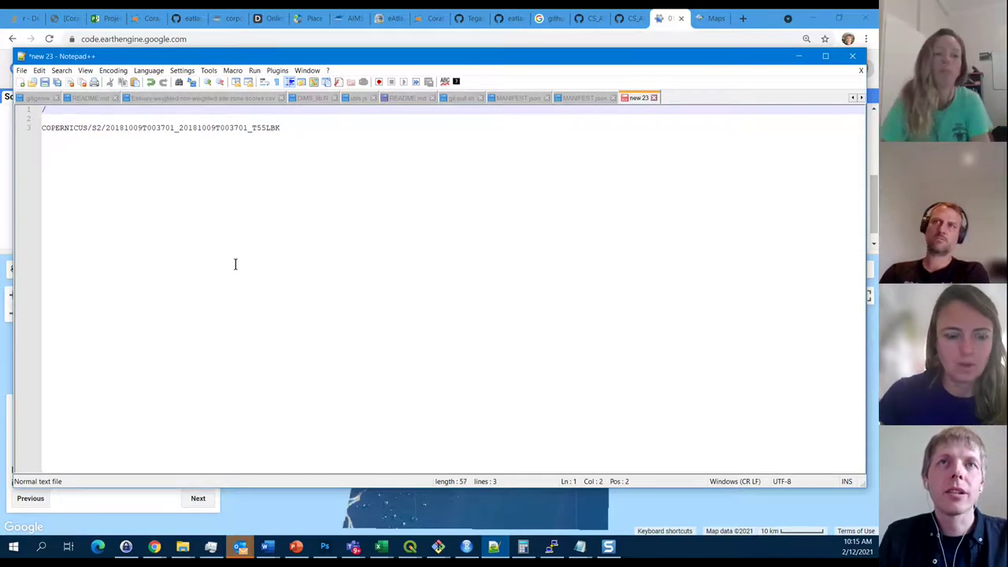
pyautogui.write('/ Maybe')
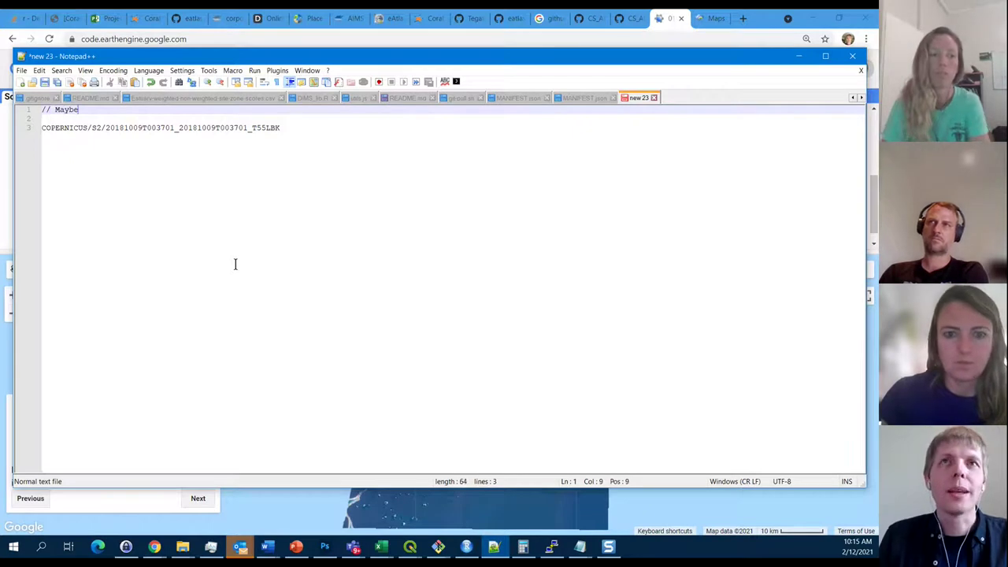
pyautogui.press('Down')
pyautogui.press('Delete')
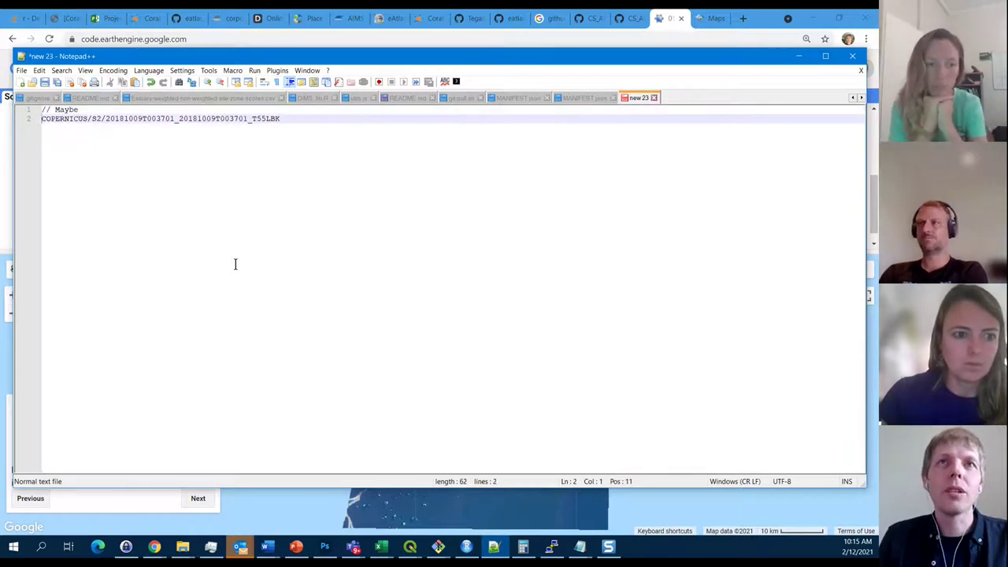
# Add an "// Excellent" heading on the first line, separated from the Maybe section by blank lines.
pyautogui.press('Up')
pyautogui.press('Return')
pyautogui.press('Return')
pyautogui.press('Return')
pyautogui.press('Up')
pyautogui.press('Up')
pyautogui.press('Up')
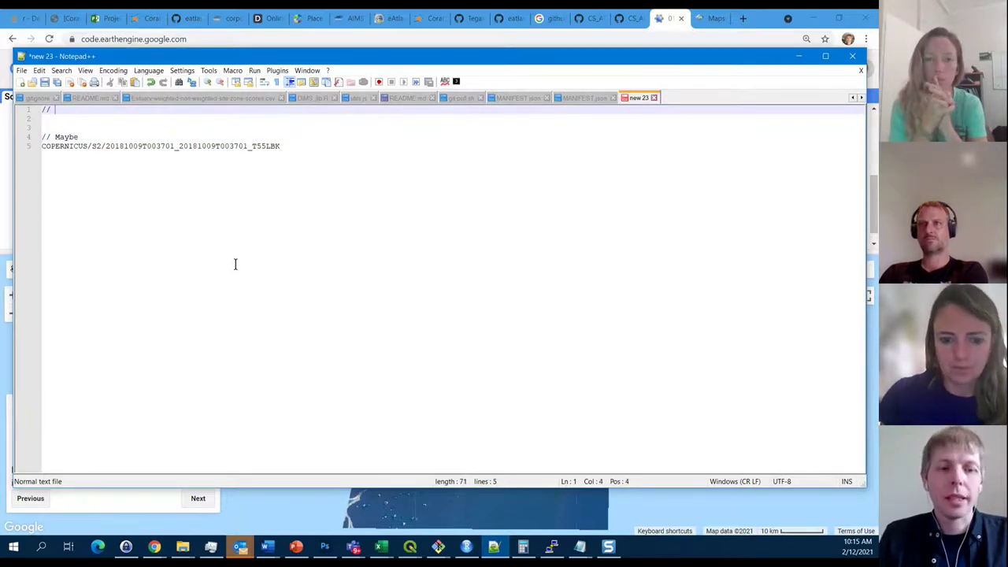
pyautogui.write('Excellent')
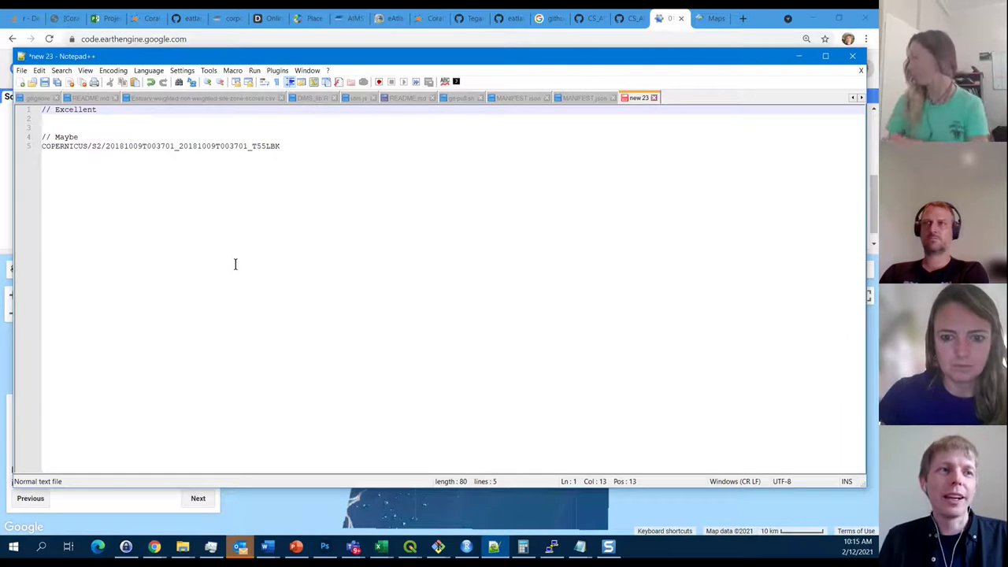
# Add the headings "// Good" and "// OK" between the Excellent and Maybe sections, and remove a surplus blank line.
pyautogui.press('Return')
pyautogui.press('Return')
pyautogui.write('// Good')
pyautogui.press('Return')
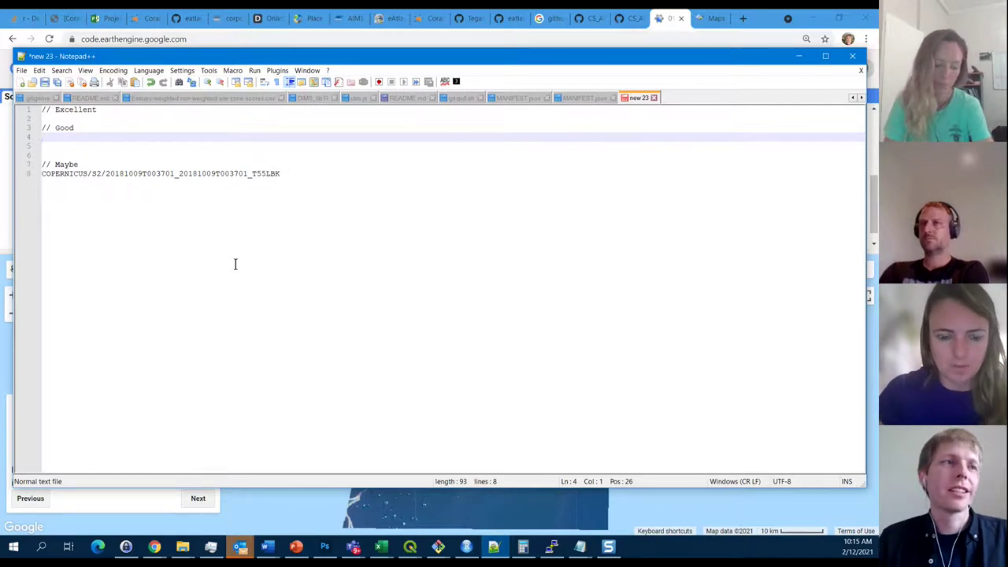
pyautogui.press('Return')
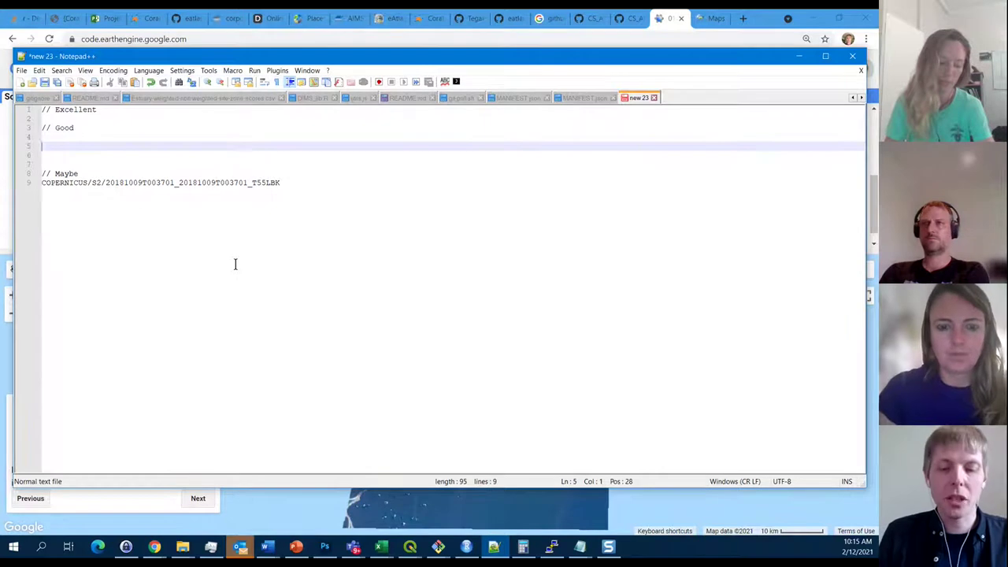
pyautogui.write('// O')
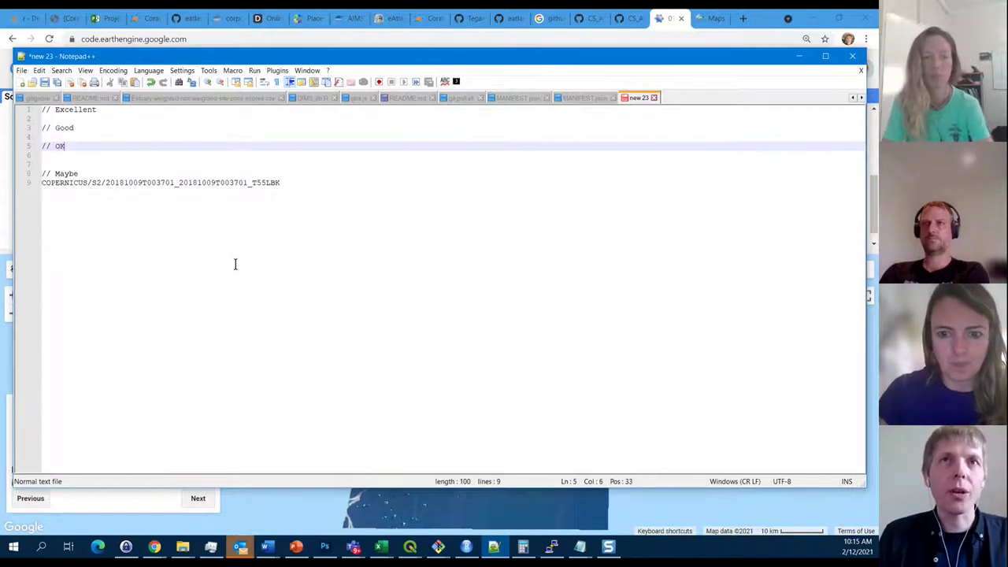
pyautogui.write('K')
pyautogui.press('Return')
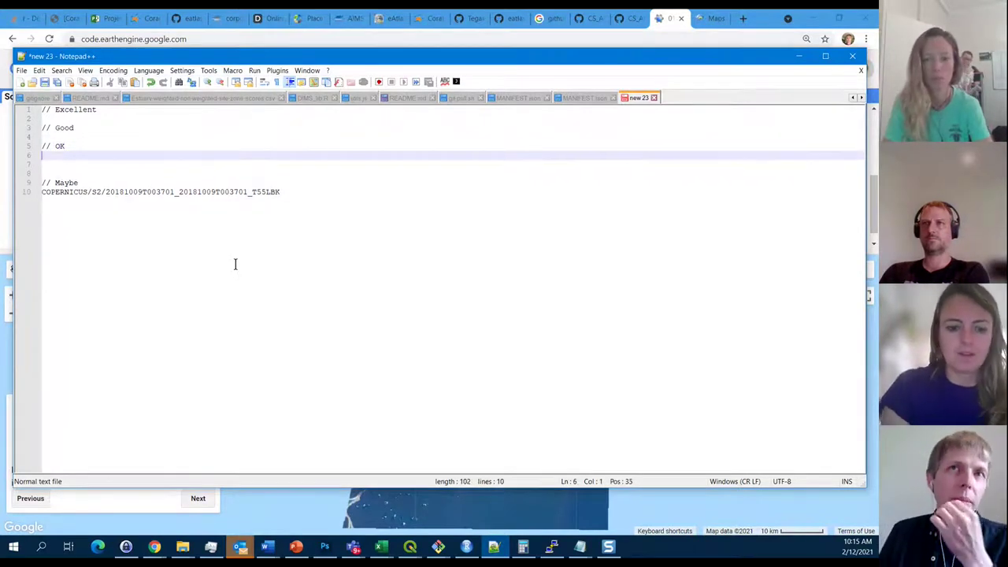
pyautogui.press('Delete')
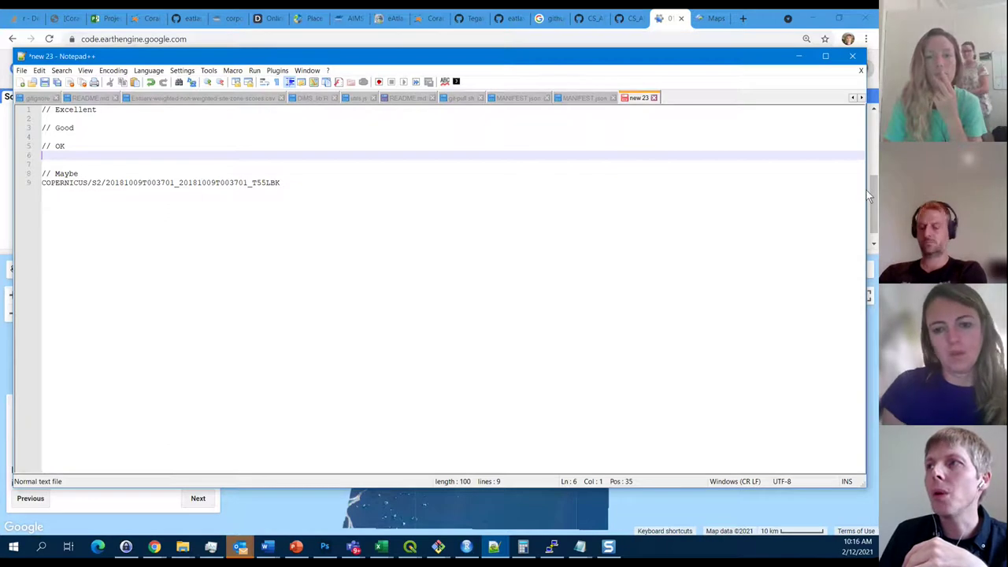
# Narrow the Notepad++ window and move it aside to uncover the Earth Engine map and image controls.
pyautogui.moveTo(866, 189); pyautogui.dragTo(335, 219)
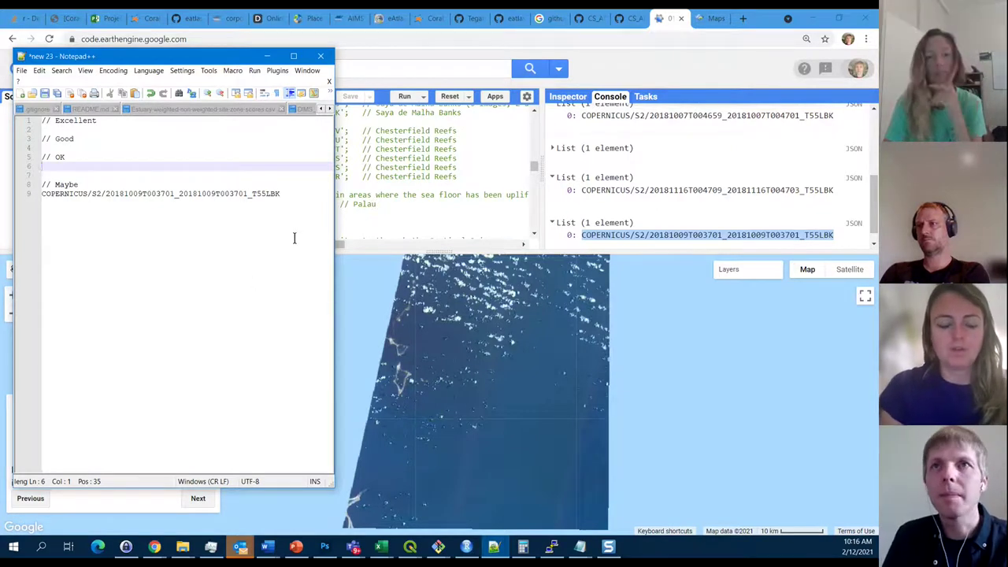
pyautogui.moveTo(220, 62); pyautogui.dragTo(0, 61)
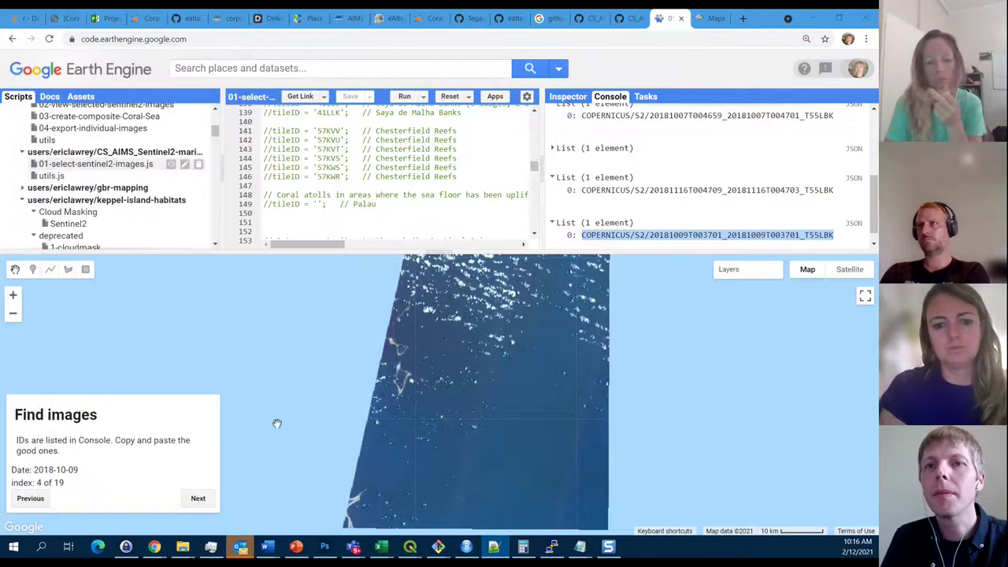
# In Earth Engine, advance Find images one image at a time to the eighth image, dated 2019-01-15.
pyautogui.click(198, 498)
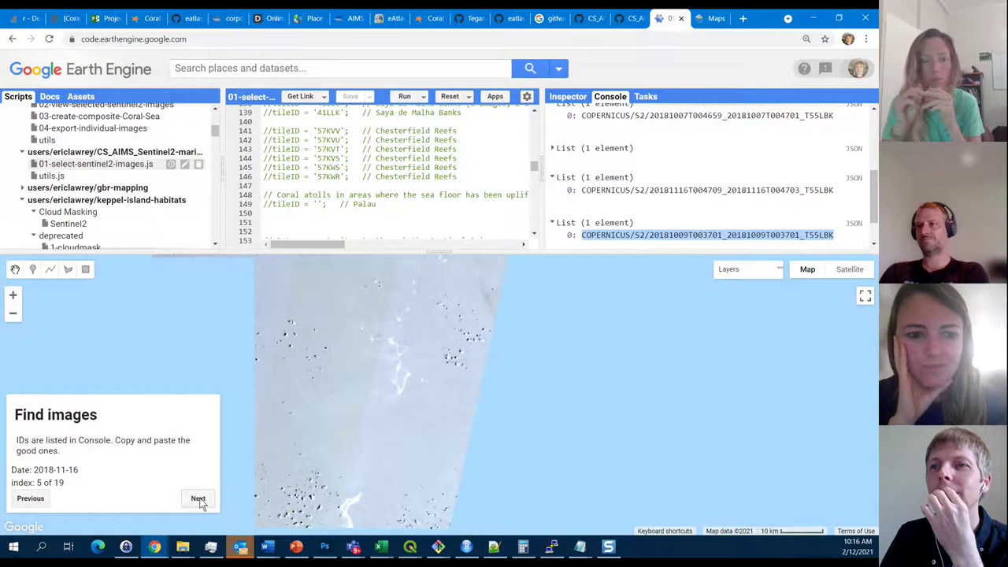
pyautogui.click(198, 498)
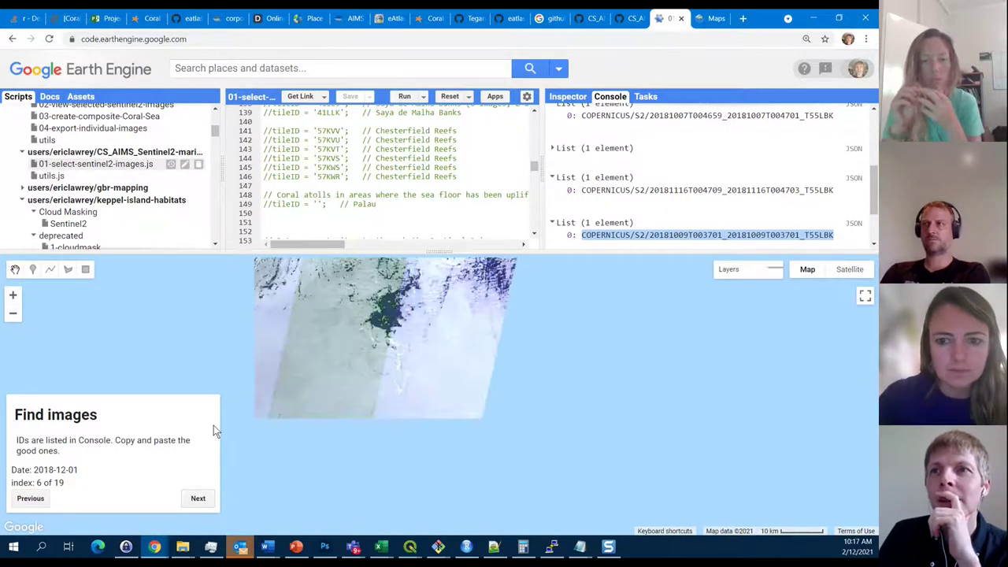
pyautogui.click(196, 498)
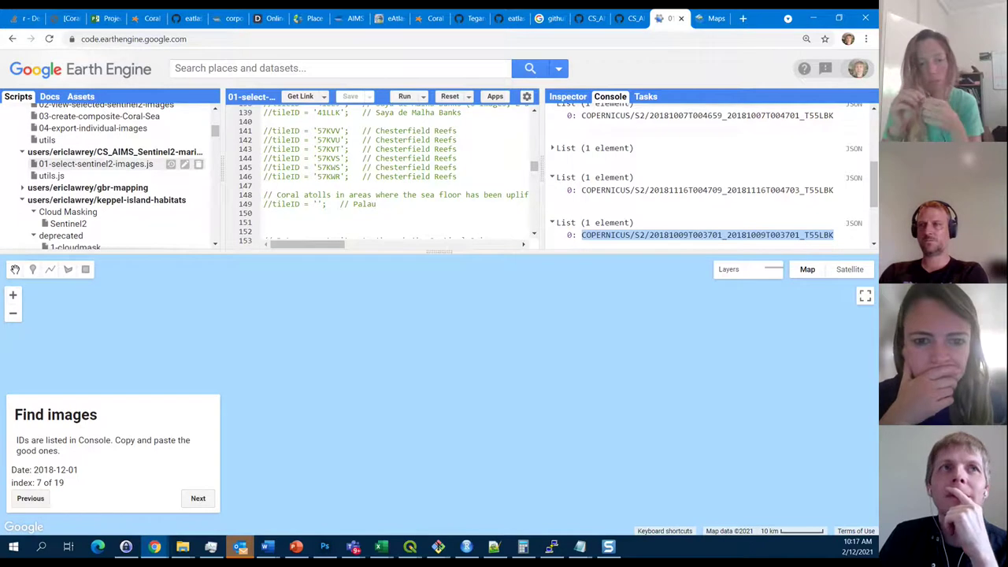
pyautogui.hotkey('alt', 'Tab')
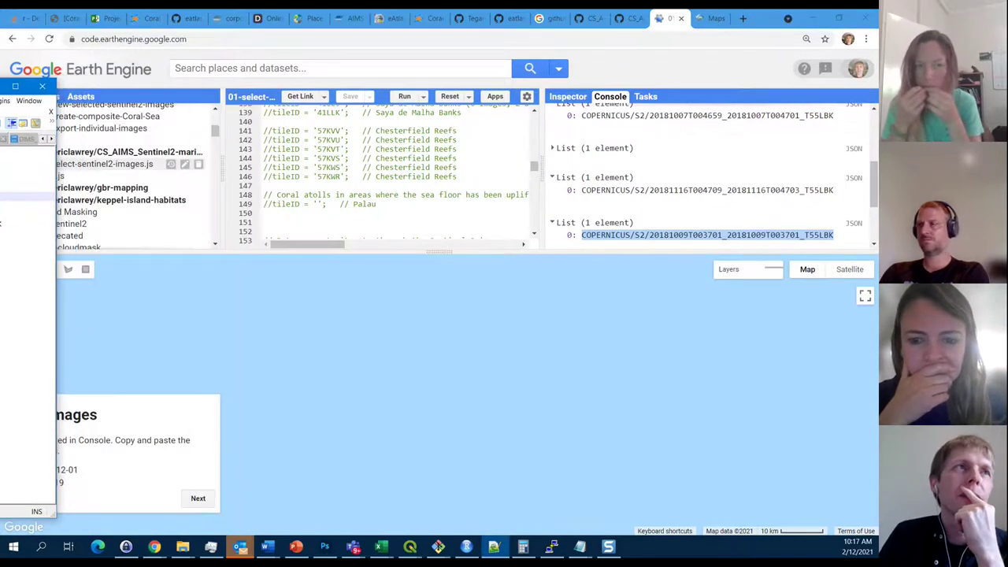
pyautogui.hotkey('alt', 'Tab')
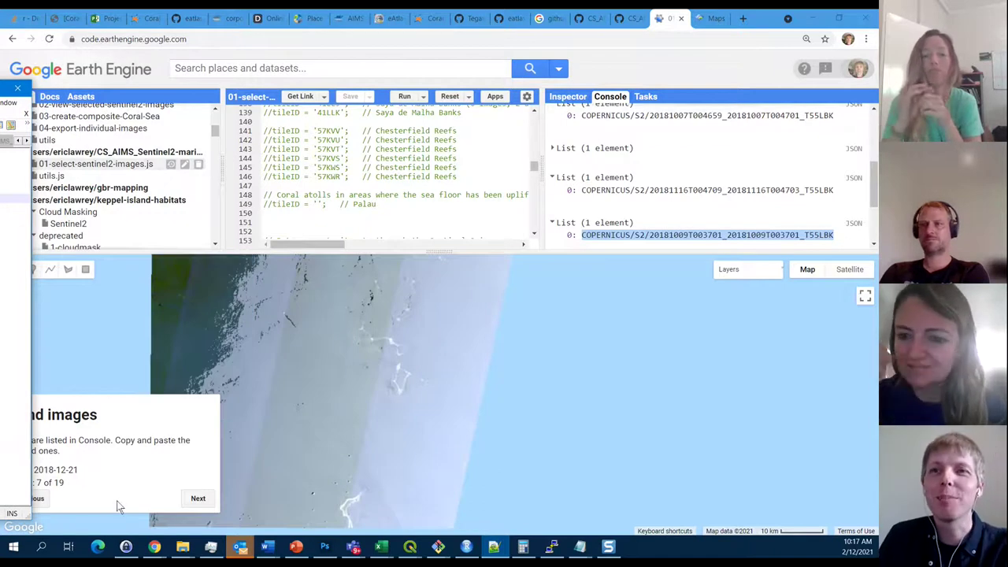
pyautogui.click(198, 499)
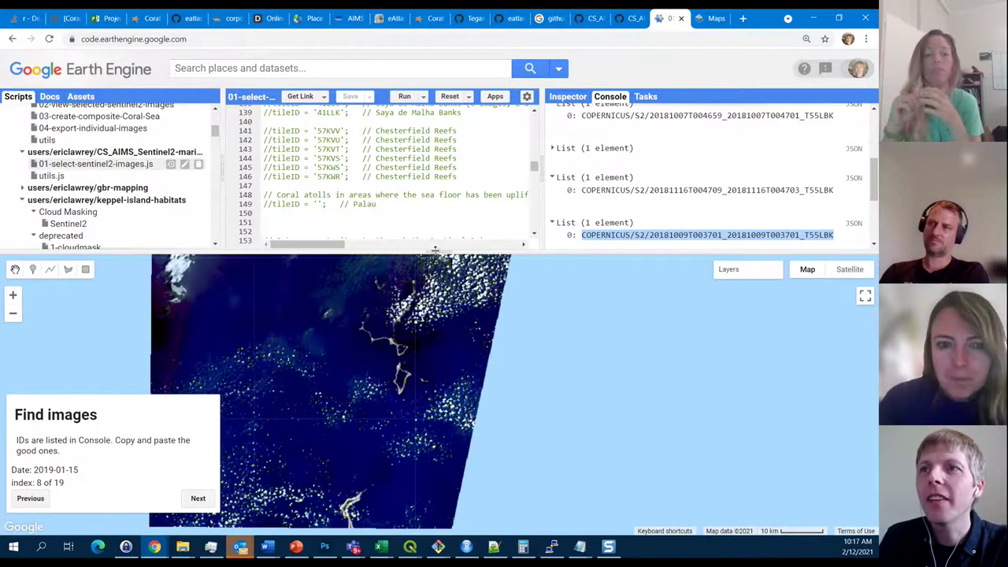
# Enlarge the map, show the Sentinel-2 Deep Marine layer instead of DeefFalse, and switch to only Sentinel-2 True Colour.
pyautogui.moveTo(432, 250); pyautogui.dragTo(433, 189)
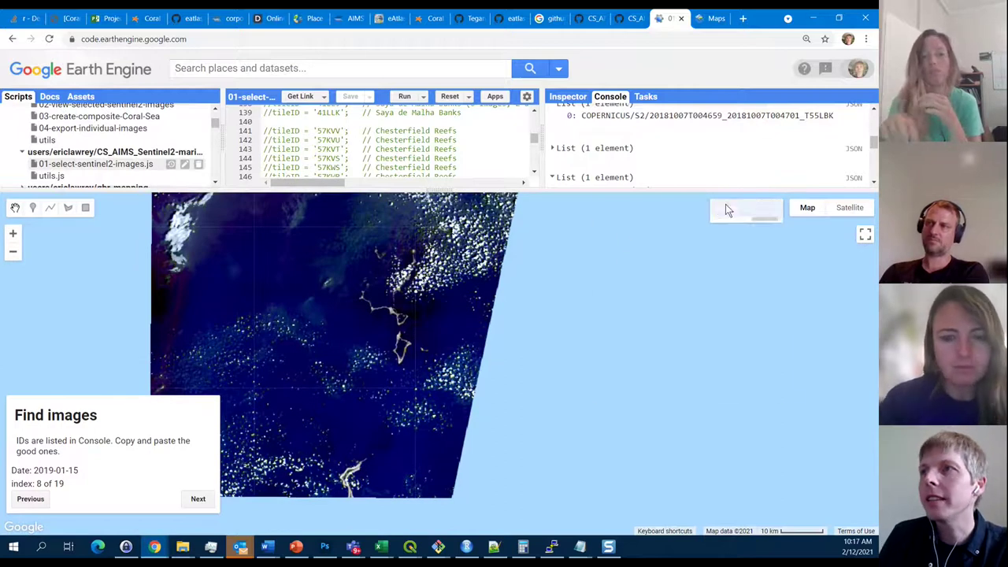
pyautogui.moveTo(726, 205)
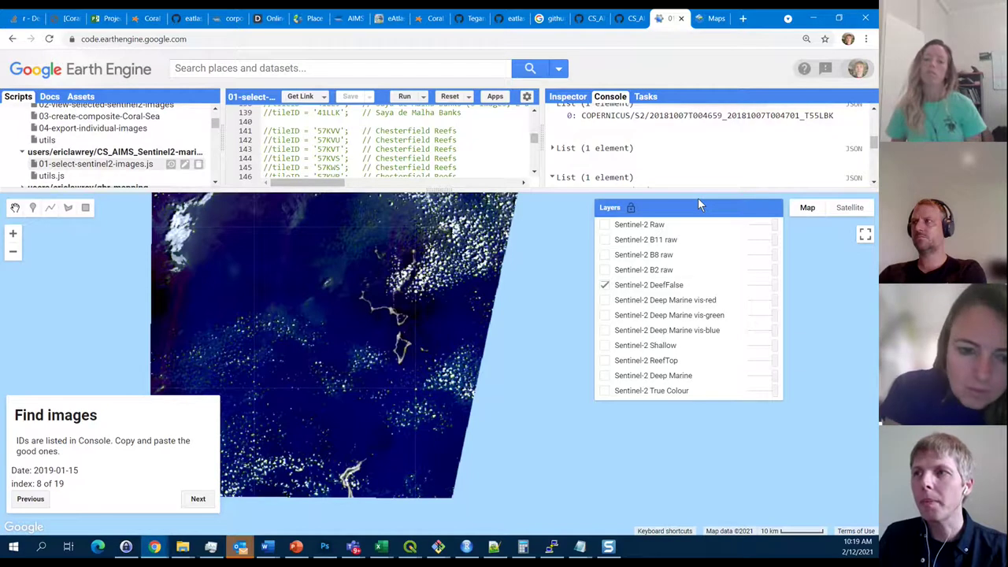
pyautogui.click(604, 375)
pyautogui.click(606, 285)
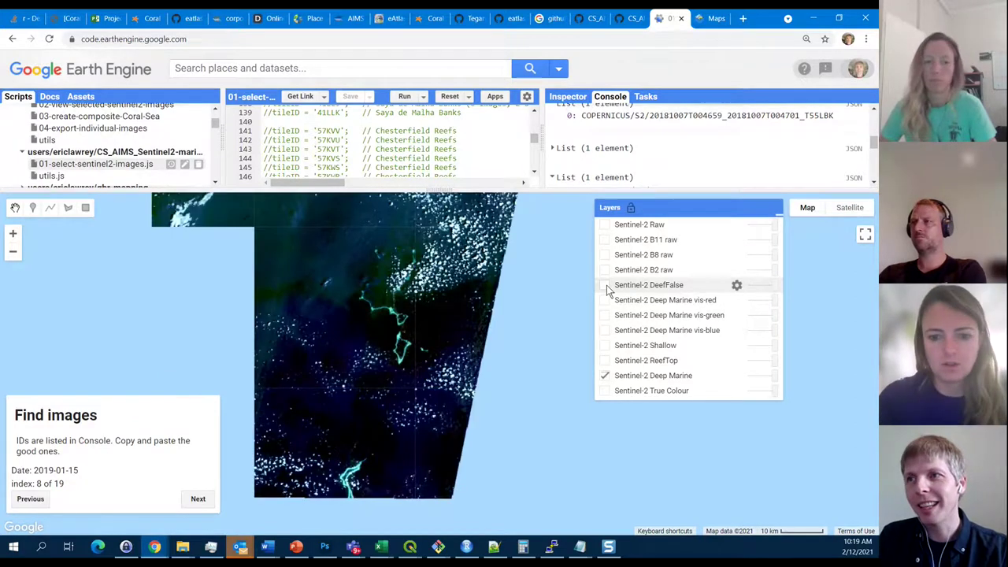
pyautogui.click(607, 377)
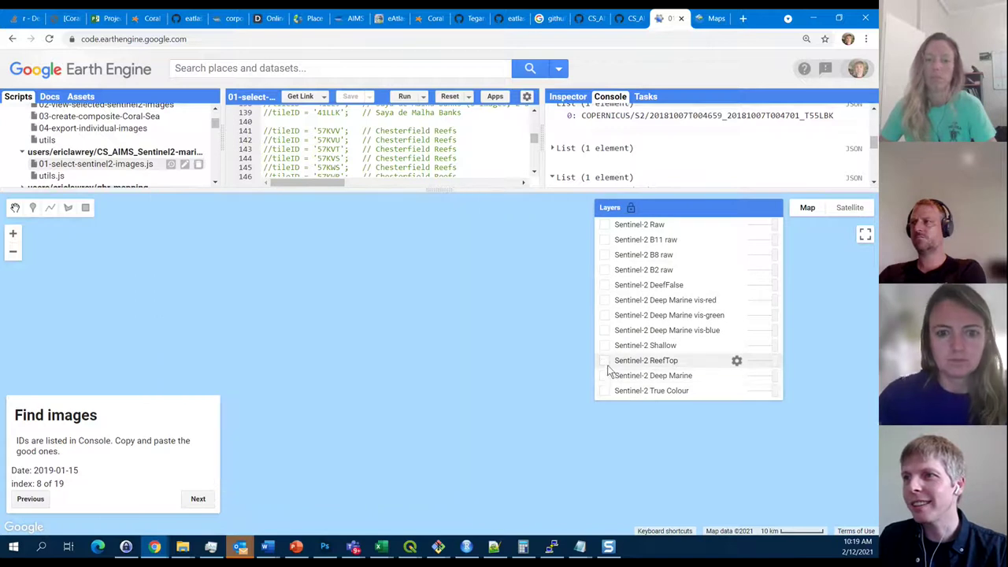
pyautogui.click(606, 392)
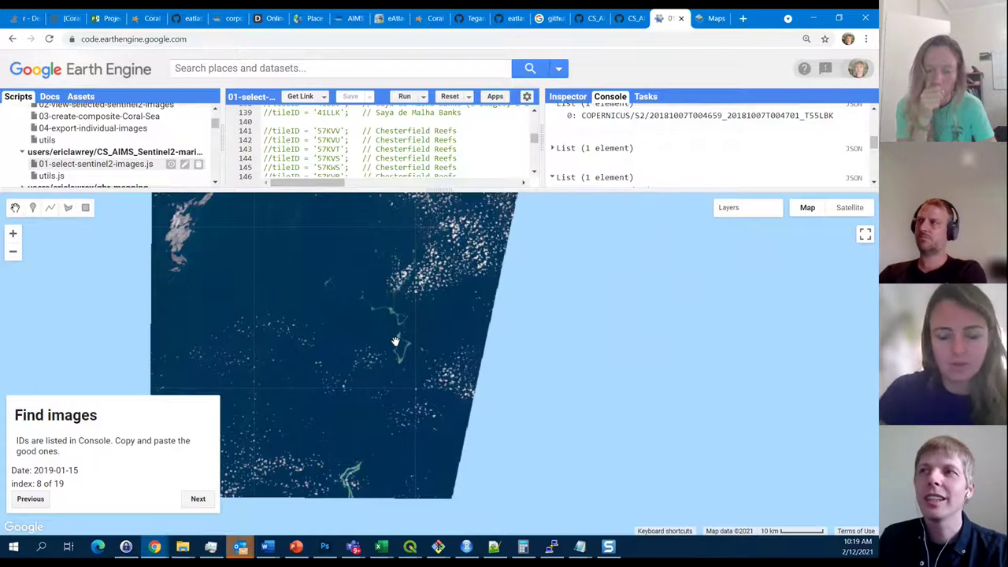
# Expand the eighth image's console entry and copy its ID COPERNICUS/S2/20190115T004709_20190115T004705_T55LBK.
pyautogui.scroll(-1, 605, 150)
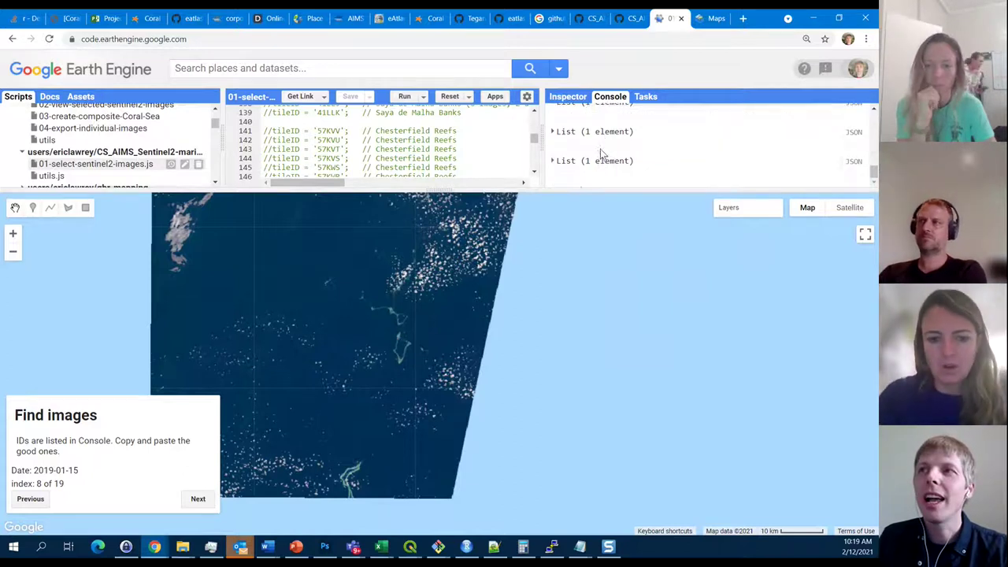
pyautogui.click(554, 162)
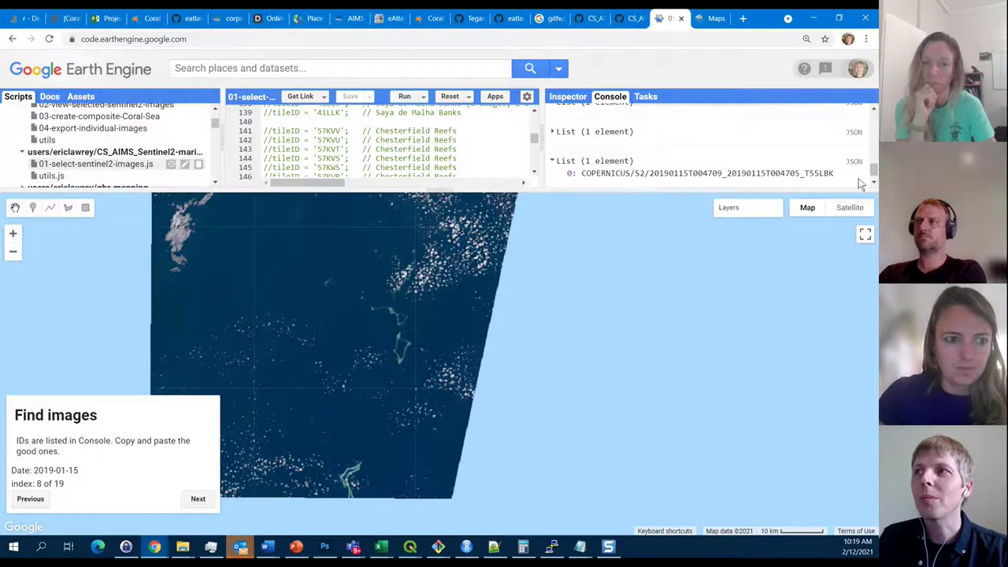
pyautogui.moveTo(835, 174); pyautogui.dragTo(545, 195)
pyautogui.hotkey('ctrl', 'c')
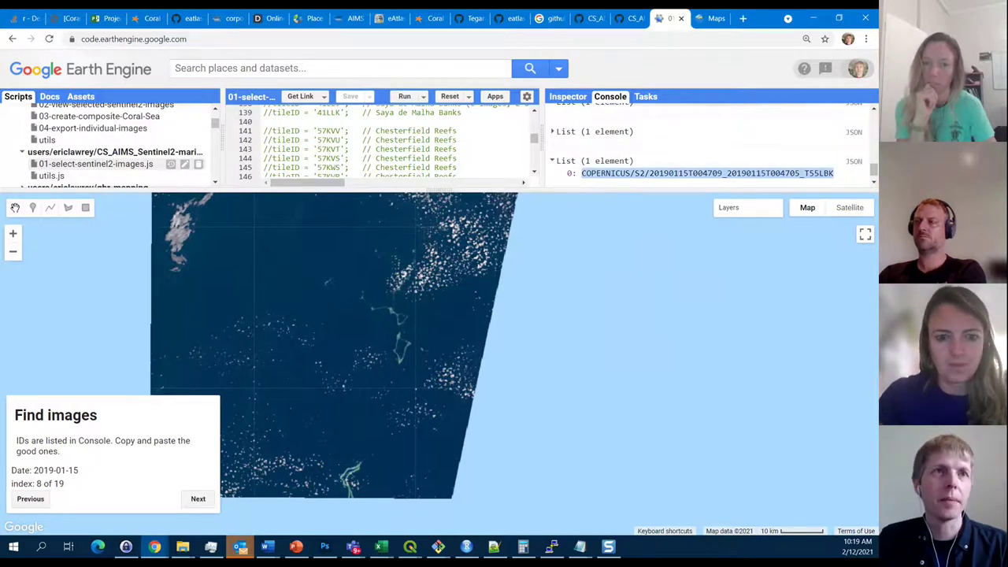
# Switch to Notepad++, paste the copied ID on a new line at the end of the Maybe section, and minimize the window.
pyautogui.hotkey('alt', 'Tab')
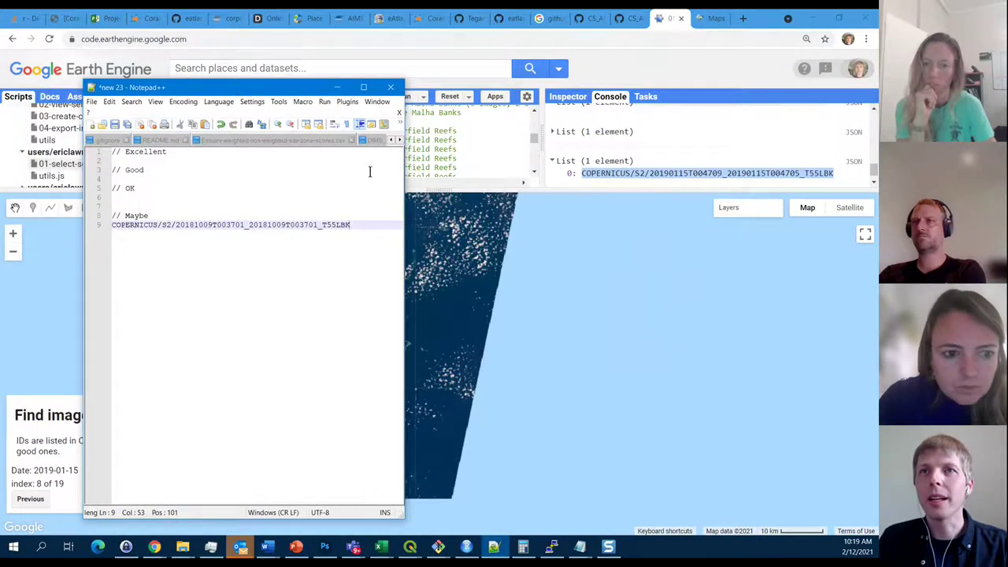
pyautogui.press('Return')
pyautogui.hotkey('ctrl', 'v')
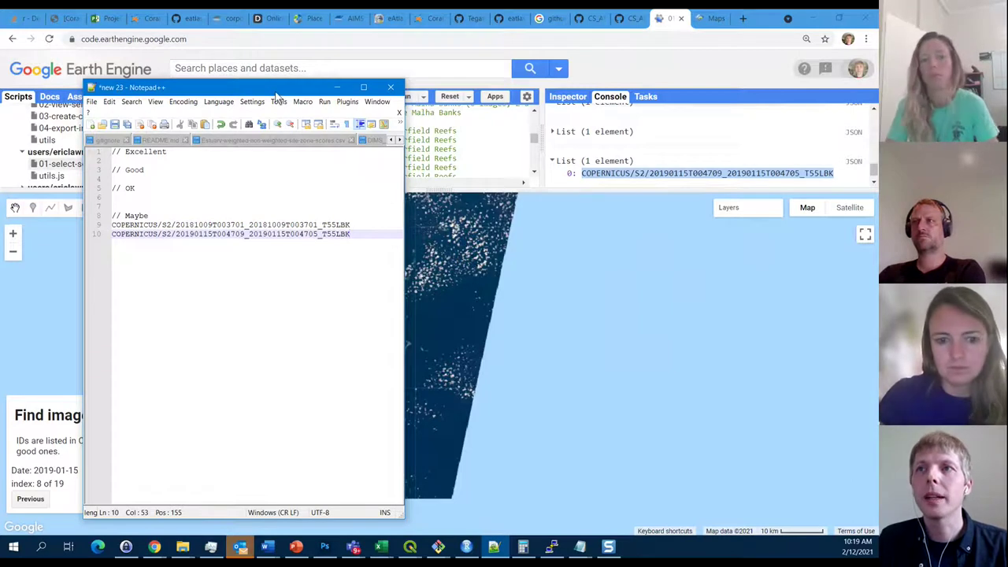
pyautogui.click(337, 87)
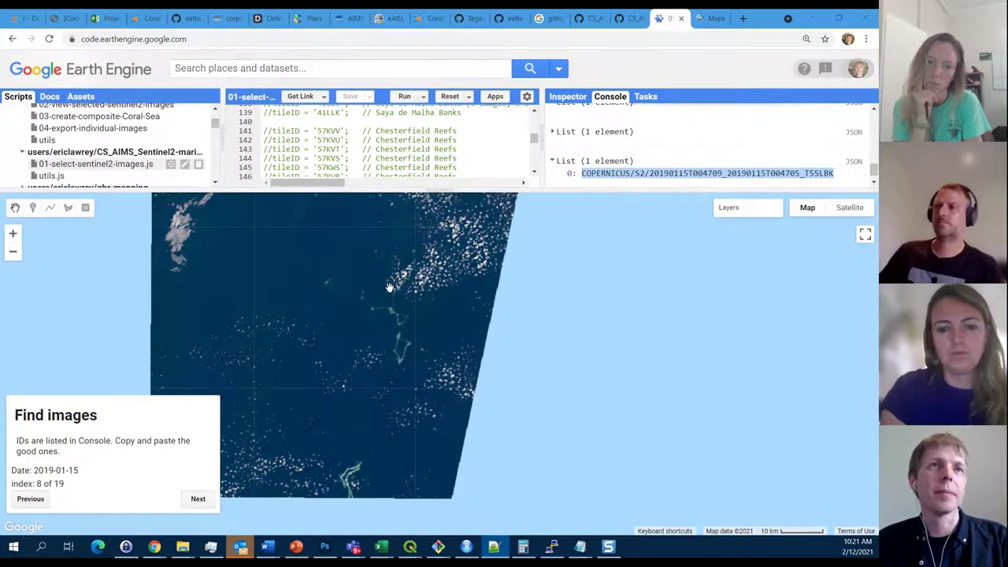
# Switch to Notepad++ and review the Excellent, Good, OK and Maybe sections and the two image IDs listed under Maybe.
pyautogui.hotkey('alt', 'Tab')
pyautogui.moveTo(323, 219); pyautogui.dragTo(80, 210)
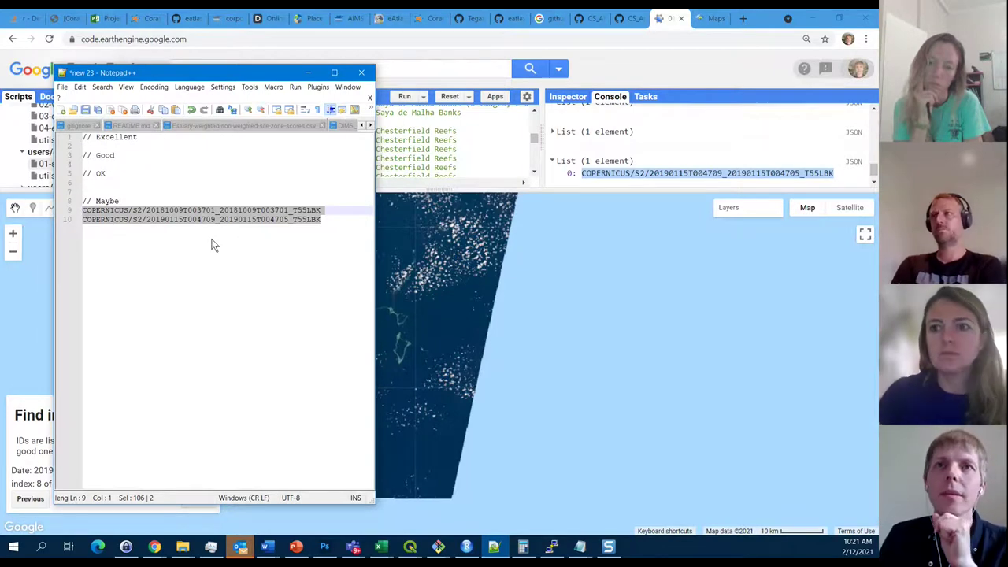
pyautogui.click(114, 186)
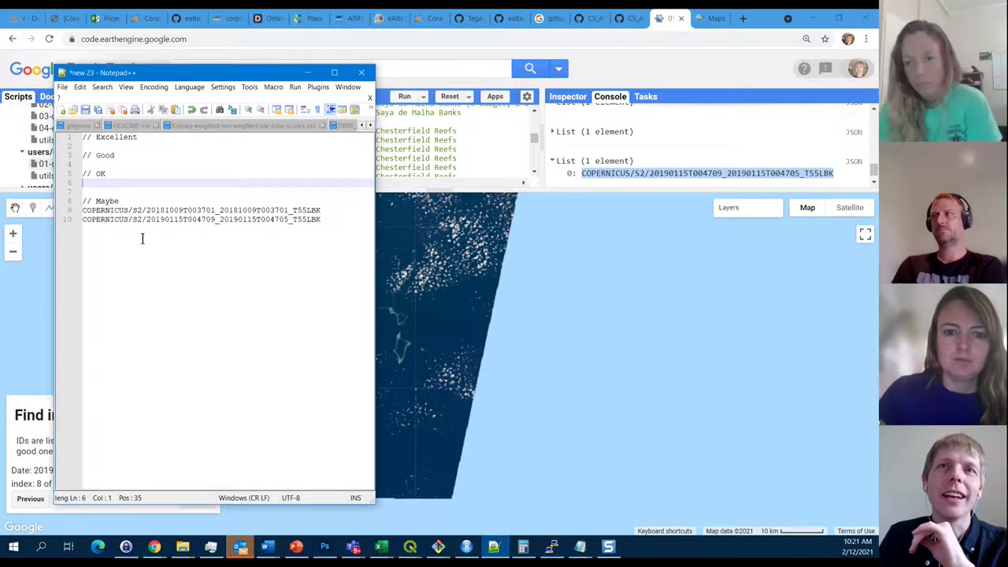
pyautogui.click(105, 163)
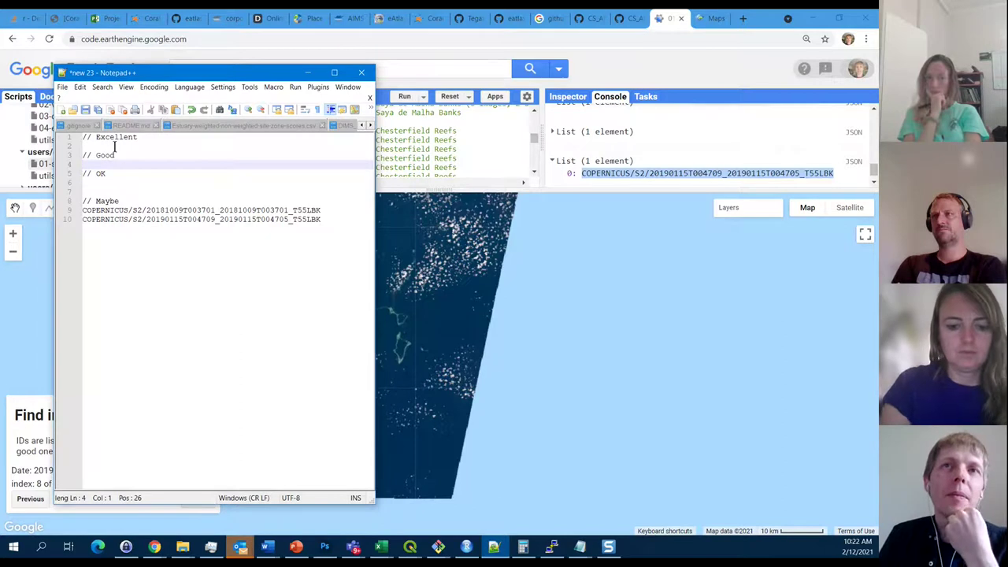
pyautogui.click(106, 145)
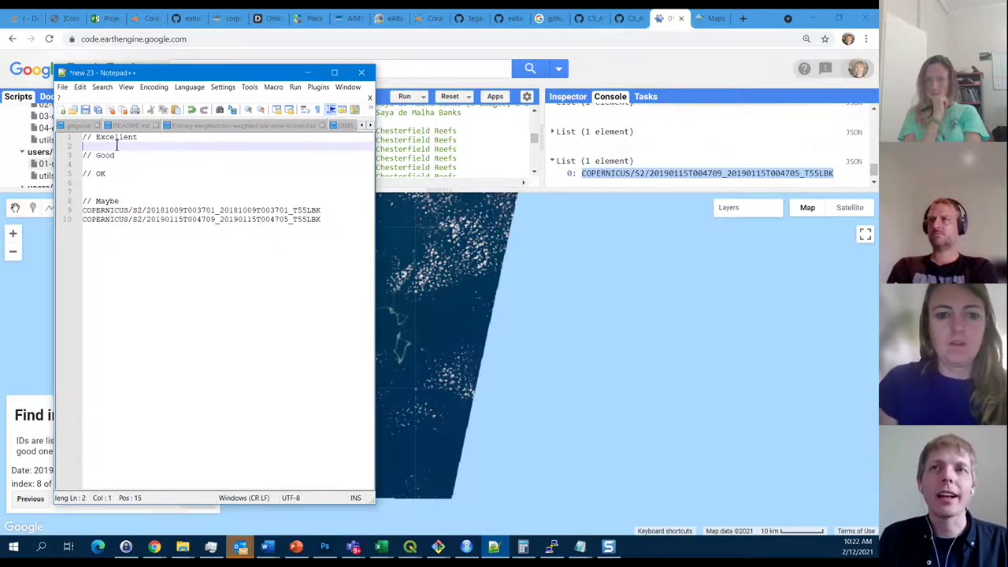
pyautogui.moveTo(322, 210); pyautogui.dragTo(79, 211)
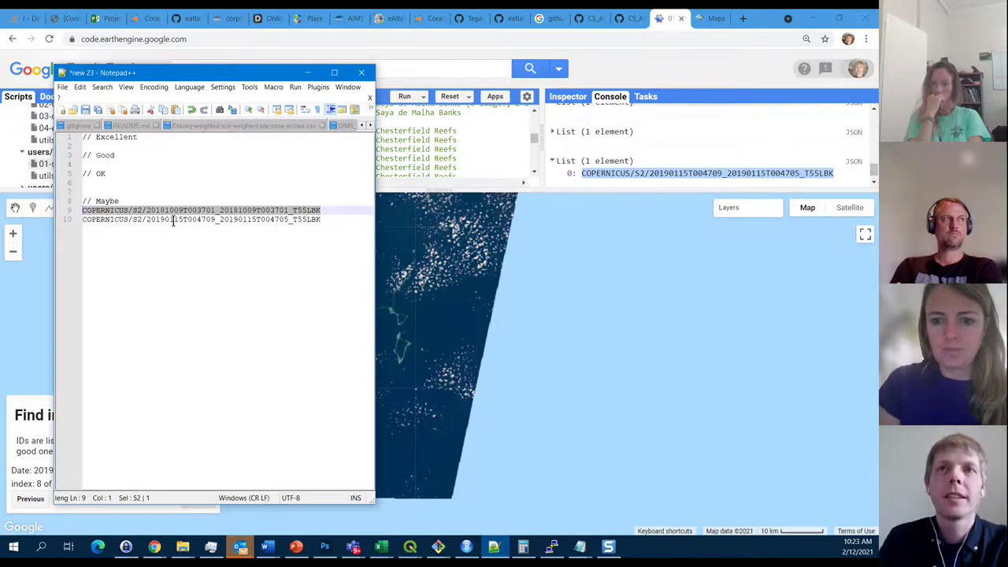
pyautogui.moveTo(266, 73); pyautogui.dragTo(13, 81)
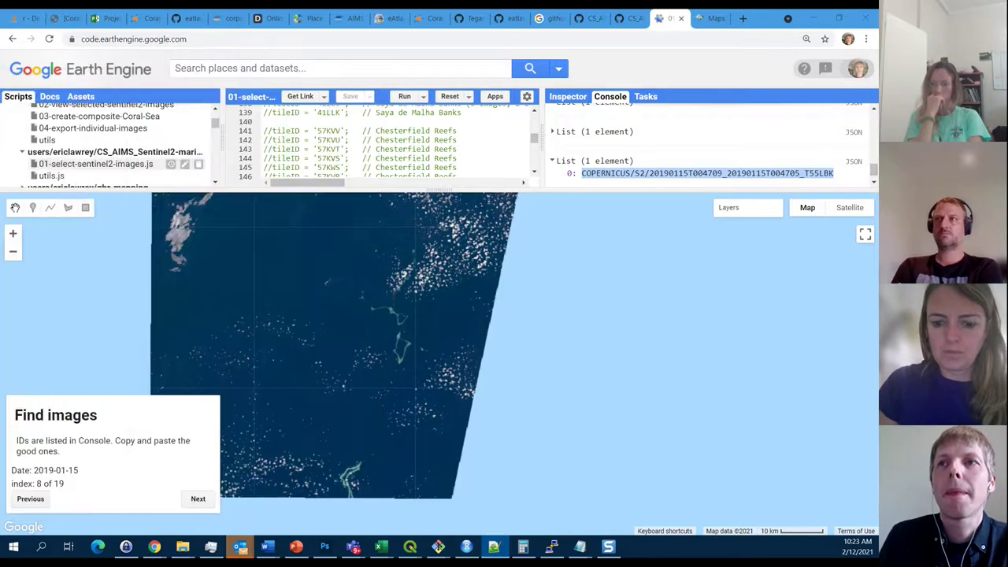
# Advance Find images to the ninth image, dated 2019-05-10, and bring back and reposition the Notepad++ window over Earth Engine.
pyautogui.click(197, 500)
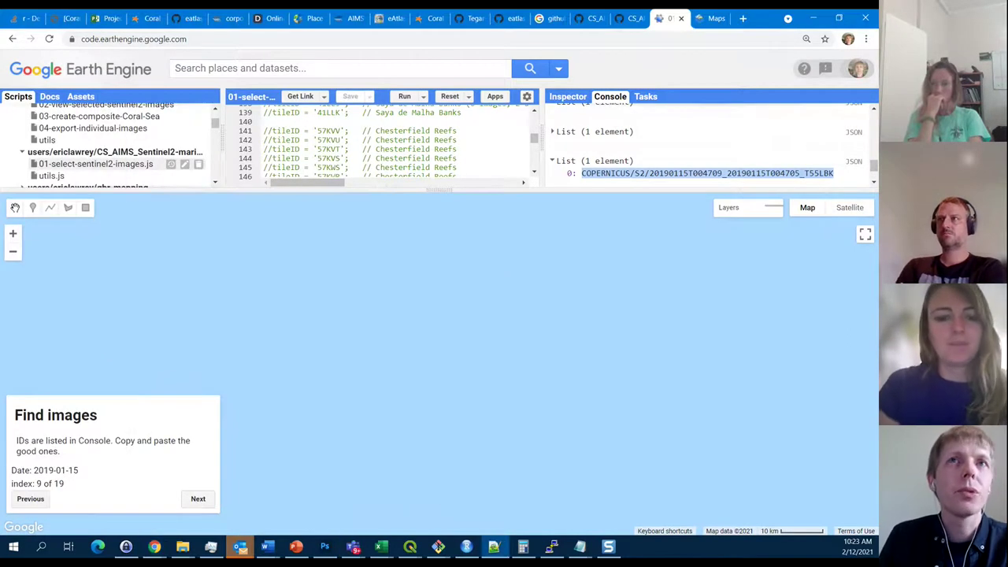
pyautogui.click(495, 546)
pyautogui.moveTo(198, 104); pyautogui.dragTo(221, 74)
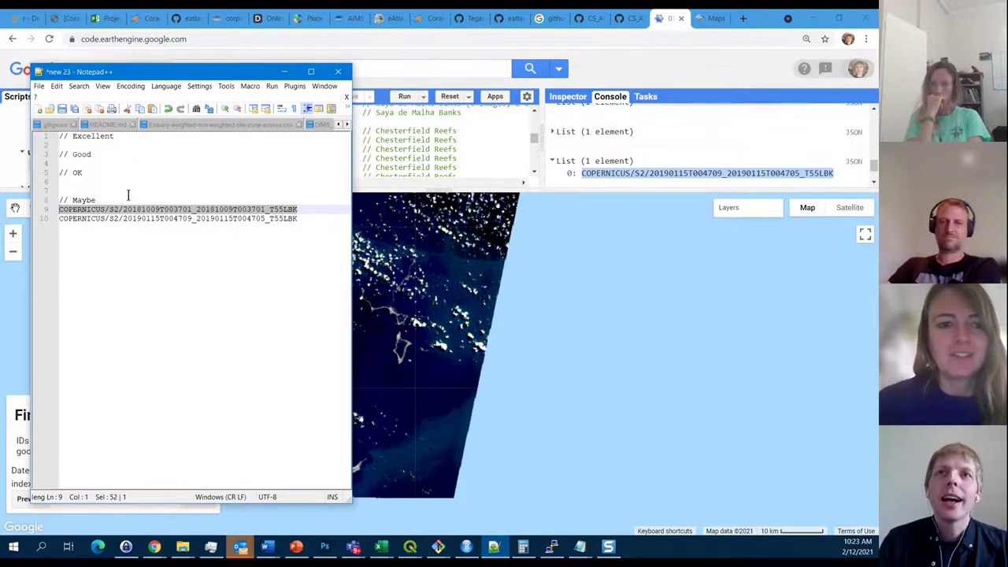
pyautogui.moveTo(221, 73)
pyautogui.mouseDown()
pyautogui.moveTo(182, 75)
pyautogui.moveTo(208, 77)
pyautogui.mouseUp()
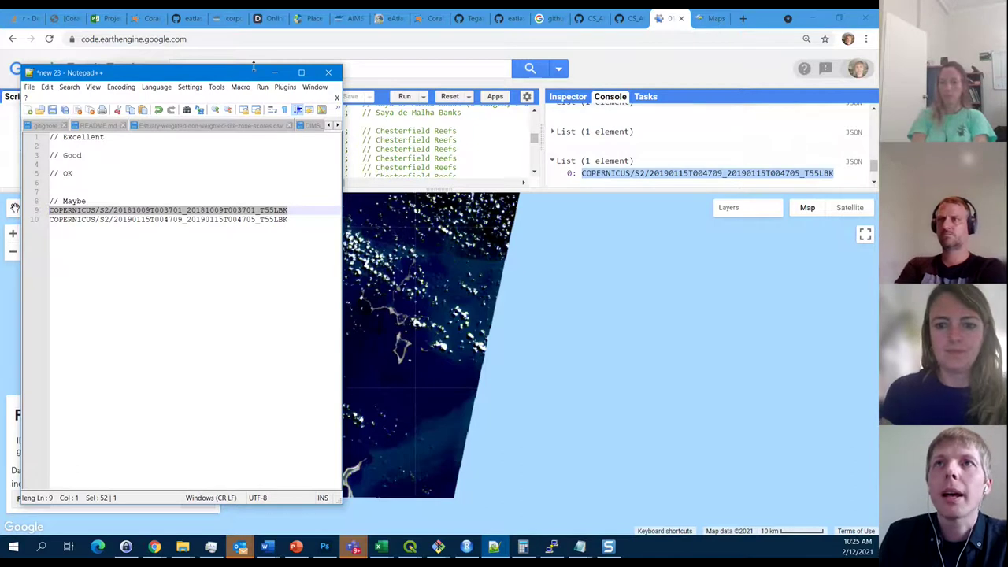
pyautogui.moveTo(242, 78); pyautogui.dragTo(318, 62)
# Expand the ninth image's console entry and copy its ID COPERNICUS/S2/20190510T004711_20190510T004710_T55LBK.
pyautogui.tripleClick(656, 142)
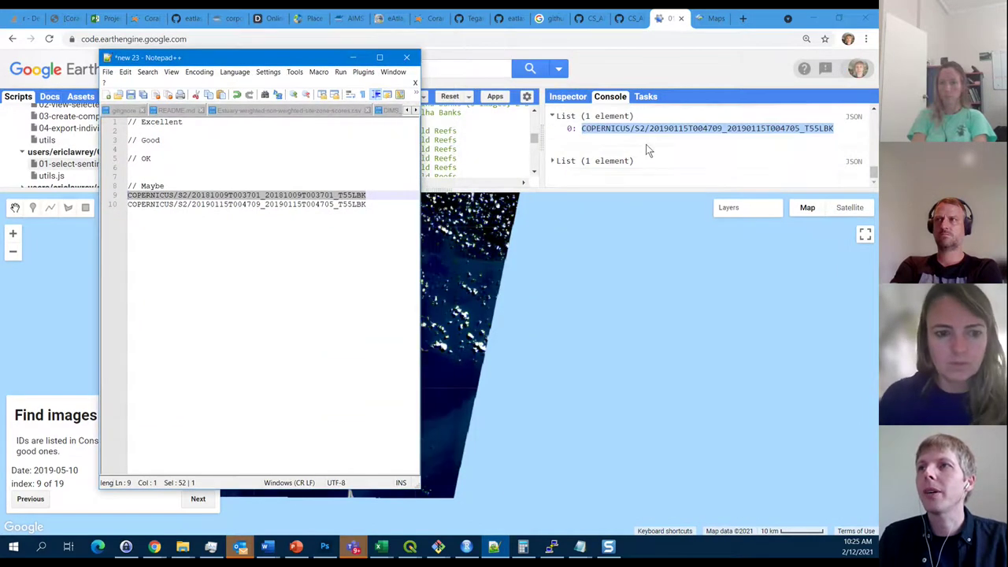
pyautogui.click(552, 160)
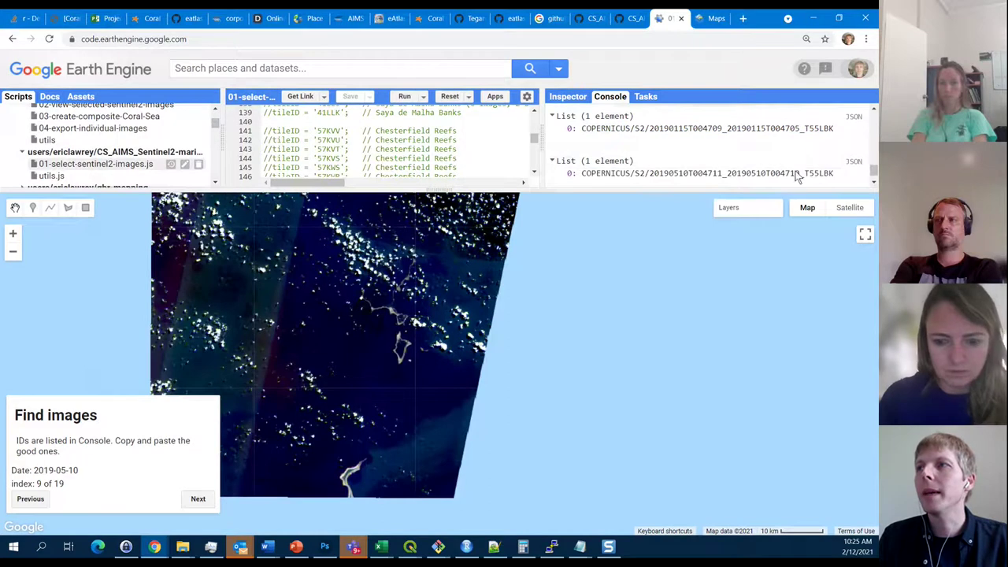
pyautogui.moveTo(836, 174); pyautogui.dragTo(584, 179)
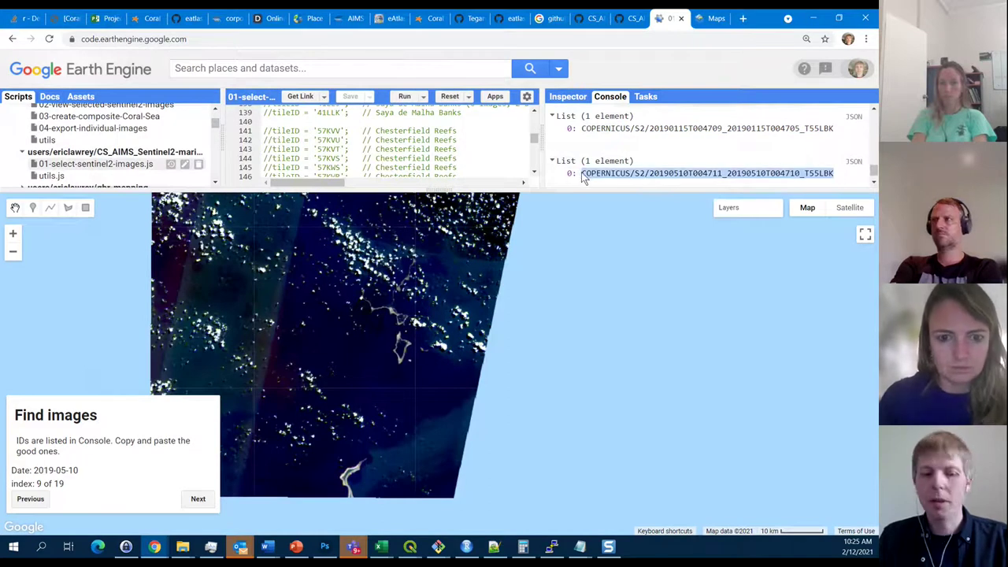
# Switch to Notepad++, add the ninth image's ID on a new line at the end of the Maybe section, and minimize the window.
pyautogui.click(494, 546)
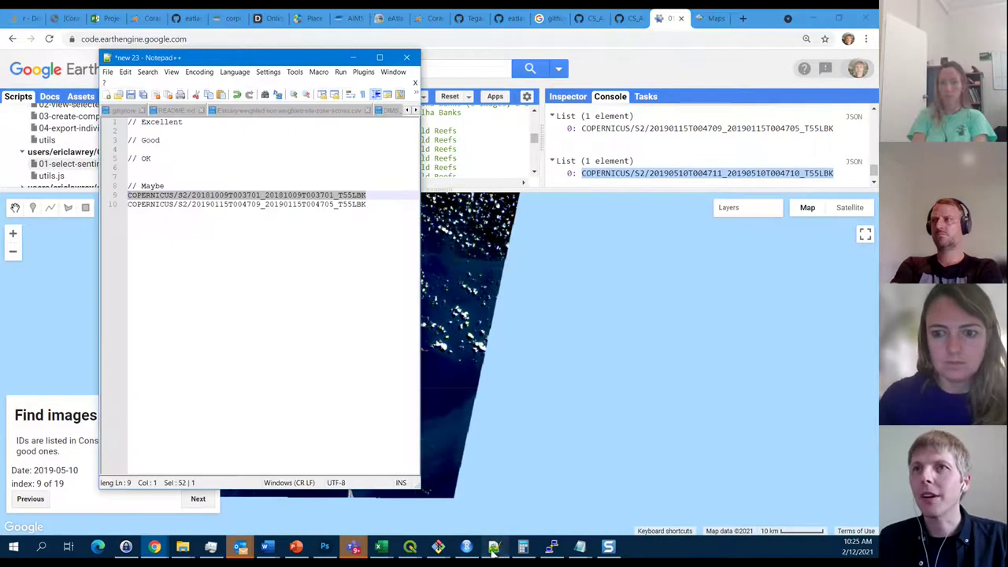
pyautogui.click(374, 222)
pyautogui.press('Return')
pyautogui.write('COPERNICUS/S2/20190510T004711_20190510T004710_T55LBK')
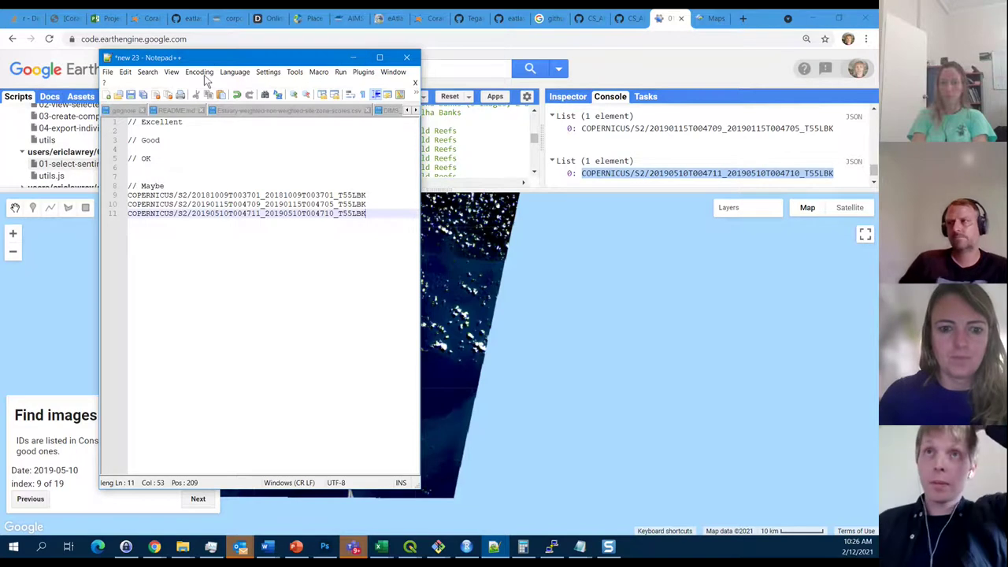
pyautogui.click(354, 61)
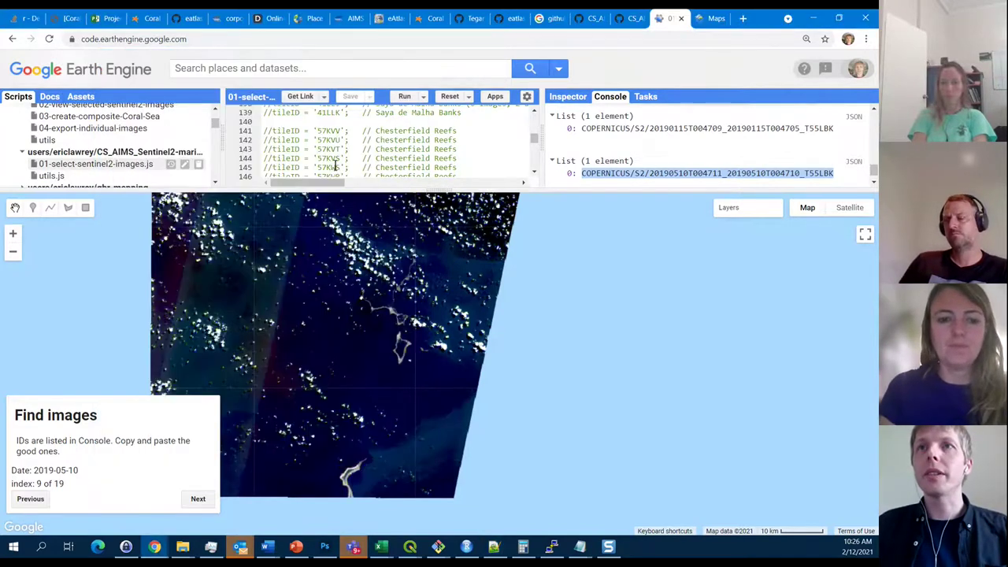
# Enlarge the script and code area in Earth Engine and start creating a new script file.
pyautogui.moveTo(187, 190); pyautogui.dragTo(187, 269)
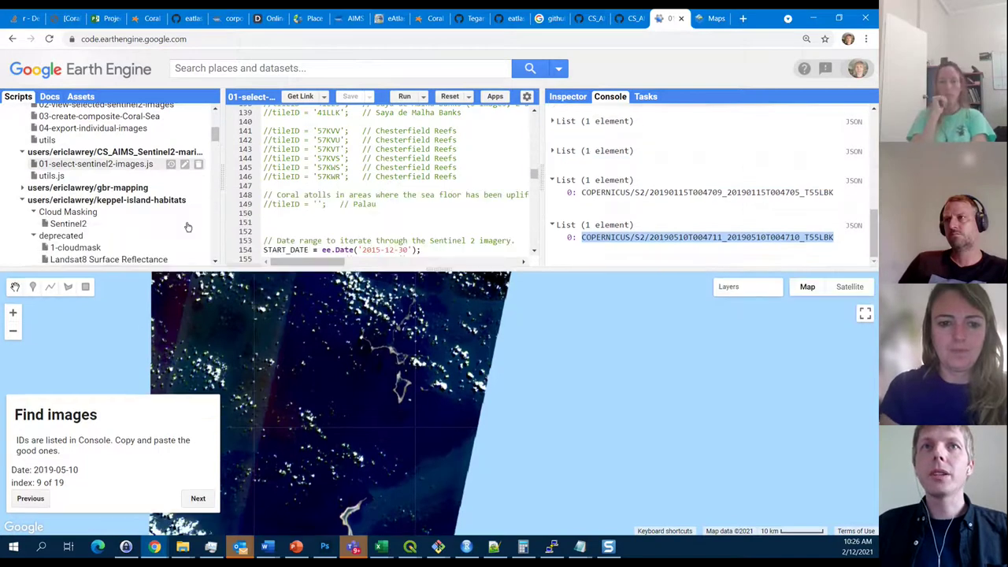
pyautogui.click(115, 154)
pyautogui.click(115, 154)
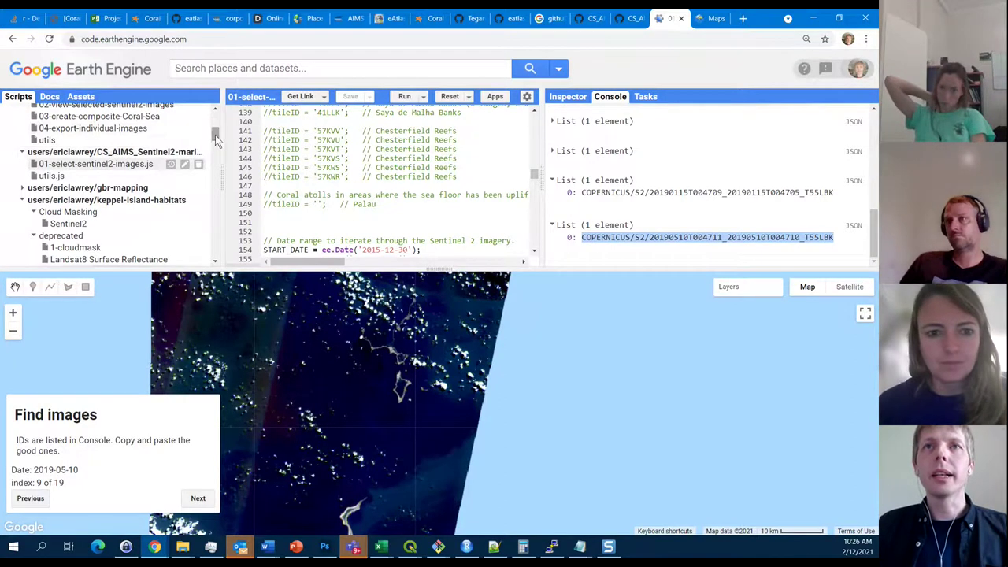
pyautogui.scroll(5, 197, 138)
pyautogui.click(169, 117)
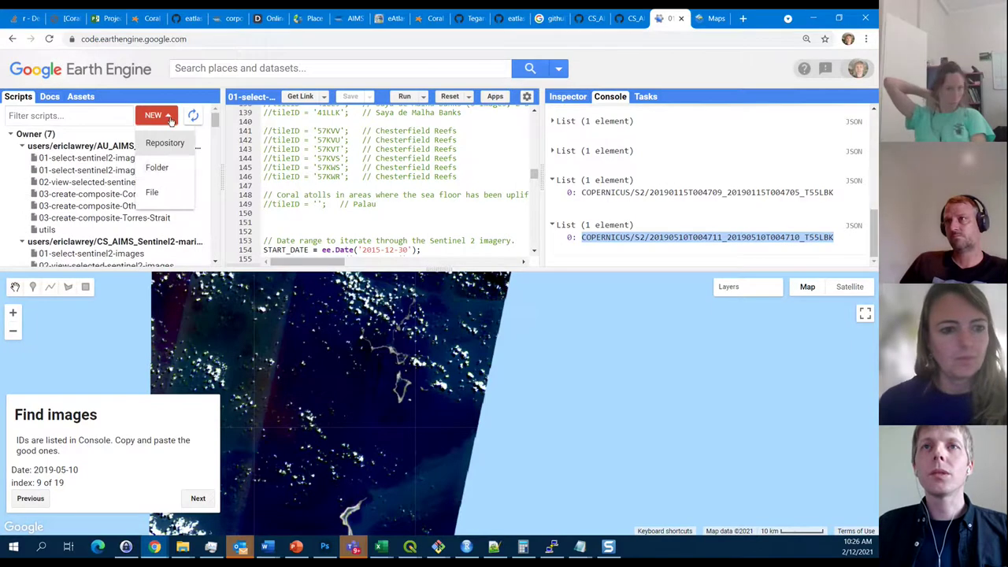
pyautogui.click(161, 192)
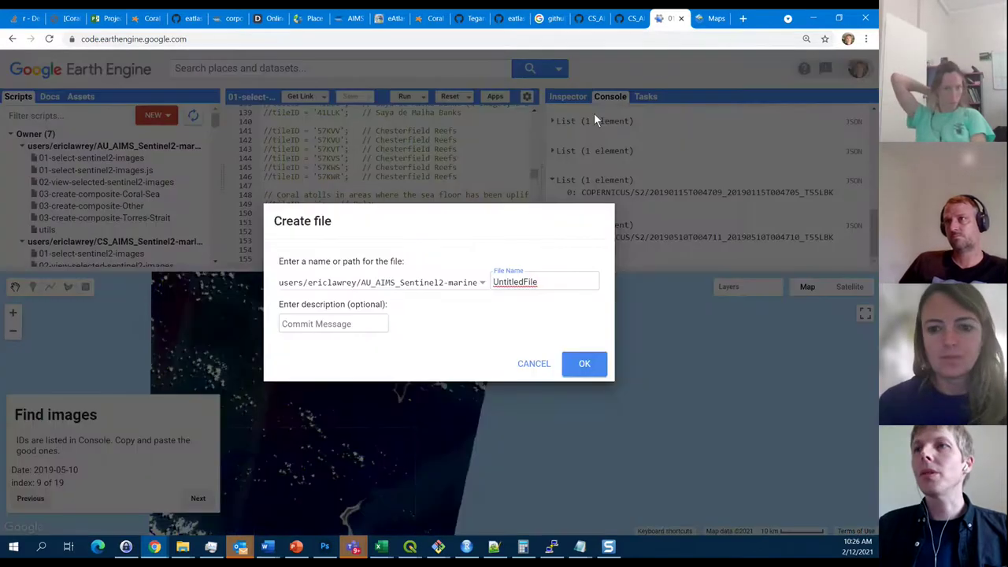
# Switch to the GitHub repository page, open the 02-gee-scripts folder, and copy the file name 02-view-selected-sentinel2-images.js.
pyautogui.click(589, 21)
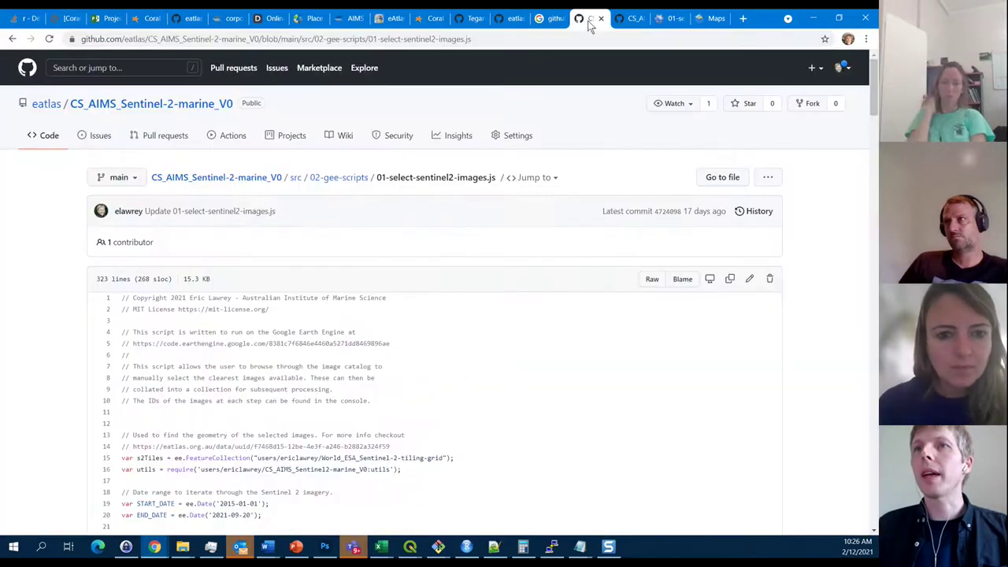
pyautogui.click(339, 178)
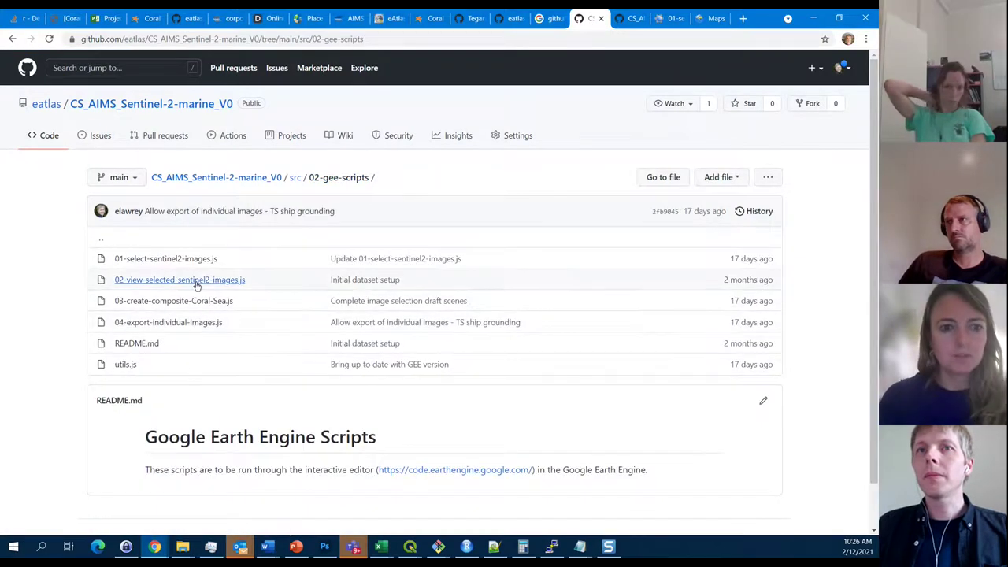
pyautogui.moveTo(243, 281); pyautogui.dragTo(118, 283)
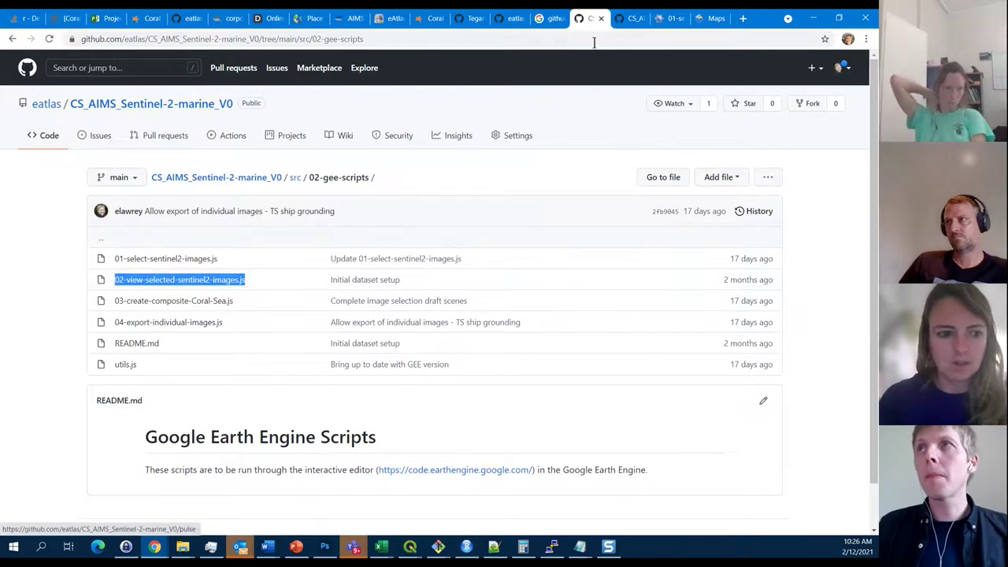
# Back in Earth Engine, create 02-view-selected-sentinel2-images.js in the CS_AIMS_Sentinel2-marine_V1 repository and open the empty script.
pyautogui.click(667, 18)
pyautogui.moveTo(545, 282); pyautogui.dragTo(494, 285)
pyautogui.click(481, 283)
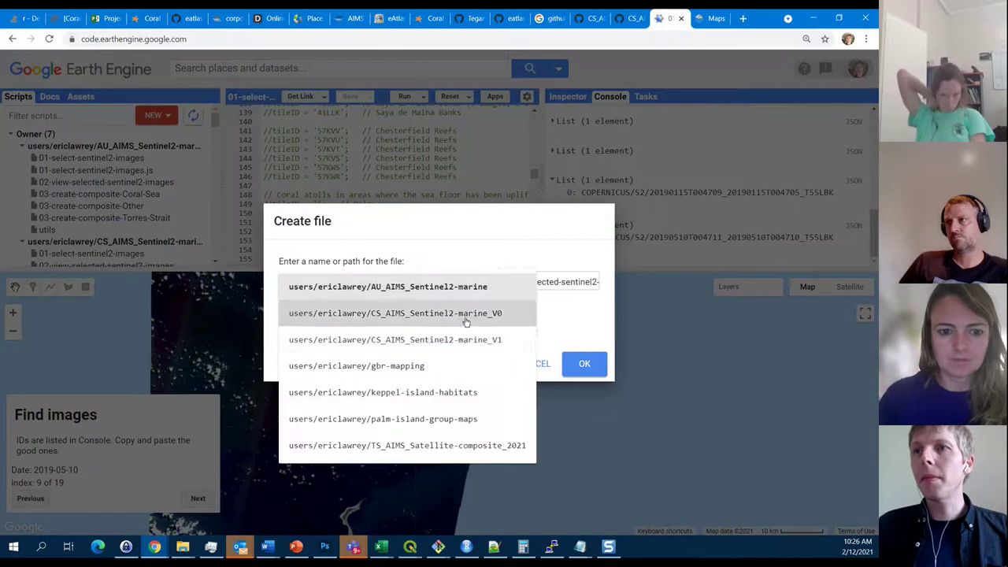
pyautogui.click(466, 340)
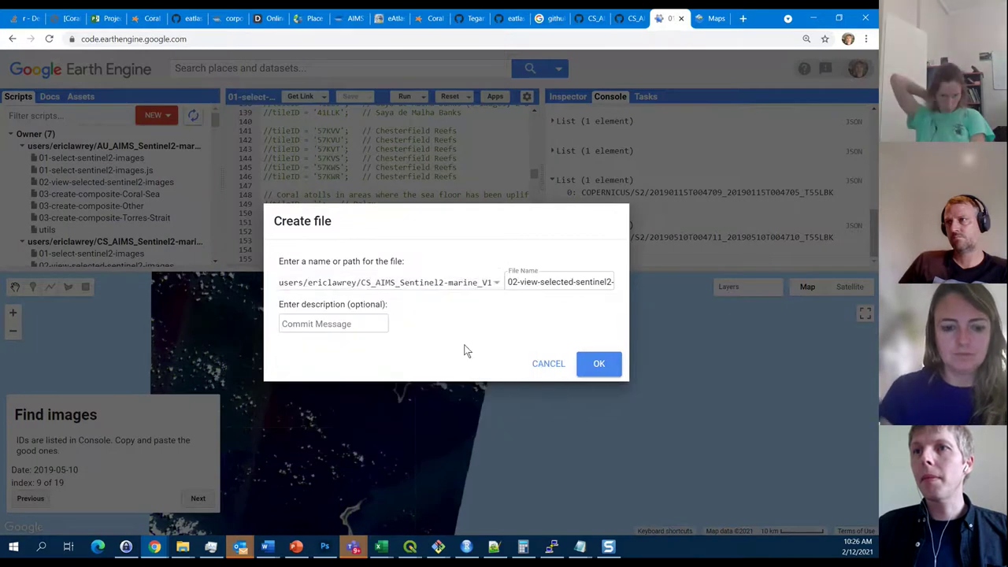
pyautogui.click(592, 368)
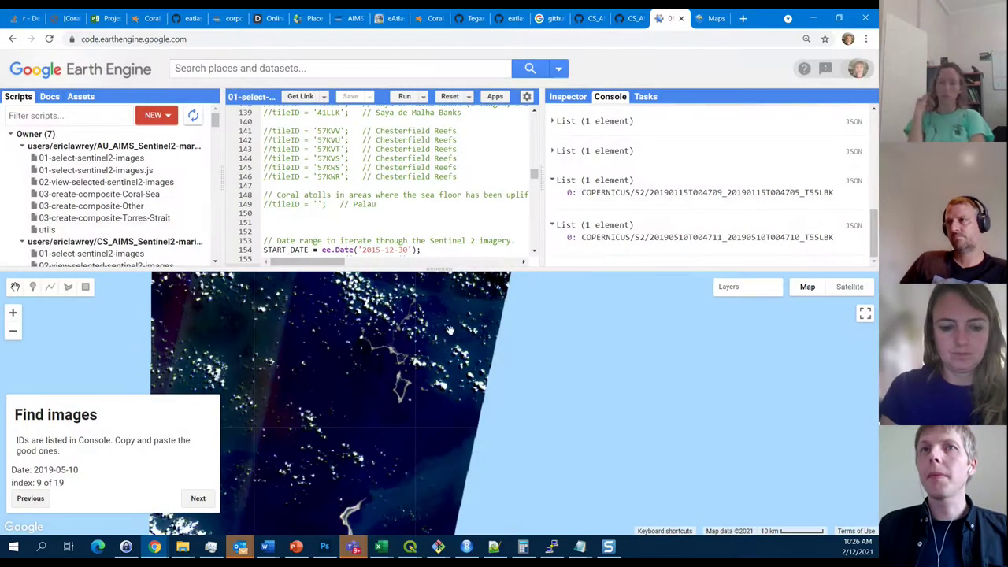
pyautogui.scroll(-3, 150, 215)
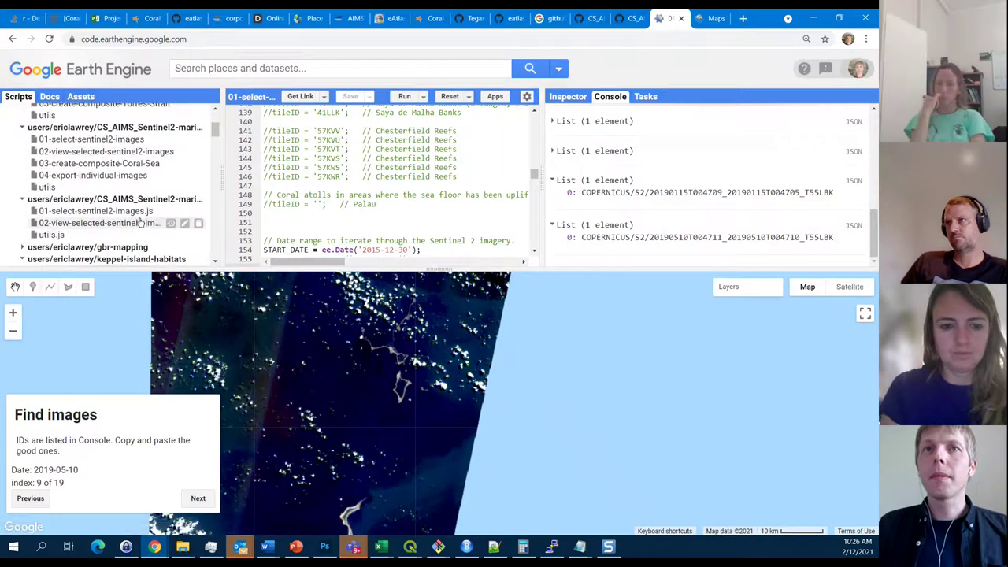
pyautogui.click(126, 224)
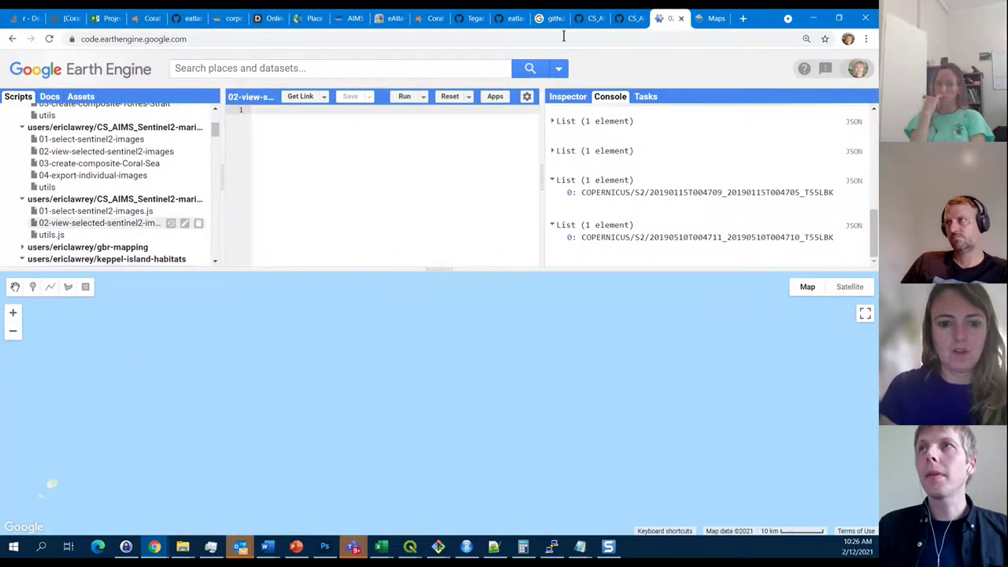
# Switch to GitHub, open 02-view-selected-sentinel2-images.js, and copy its full source code.
pyautogui.click(633, 19)
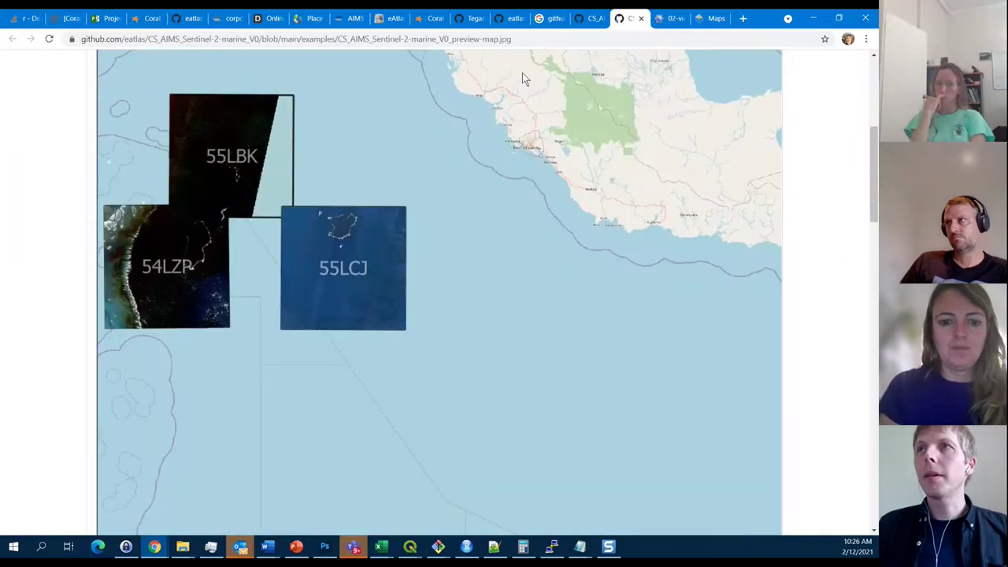
pyautogui.click(595, 18)
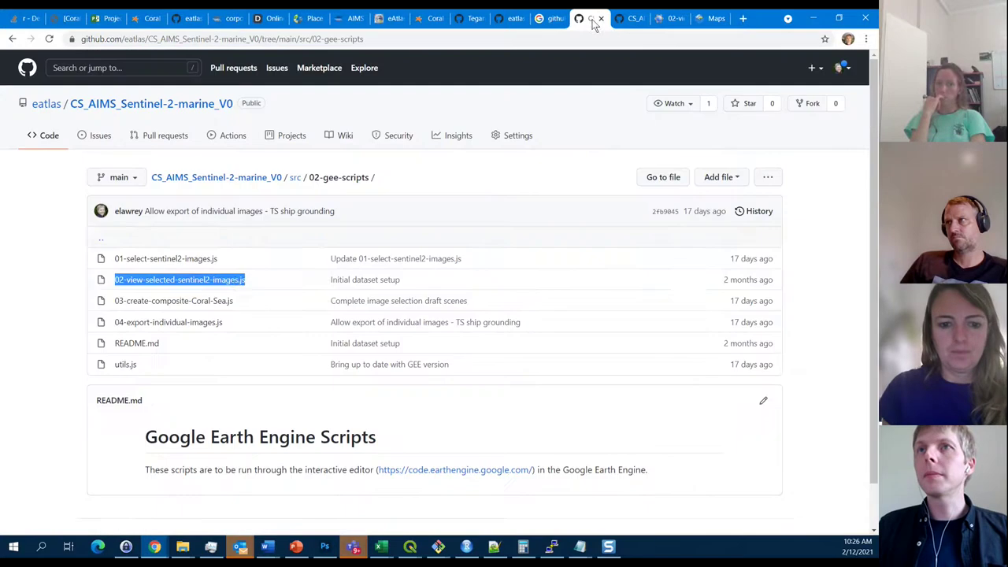
pyautogui.click(221, 280)
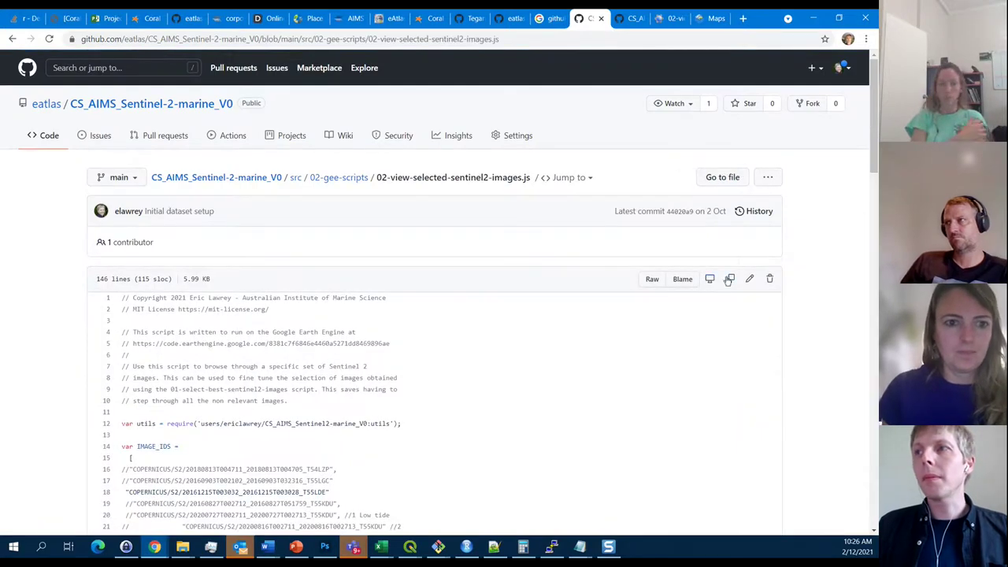
pyautogui.click(729, 280)
# Paste the copied code into the empty Earth Engine script, enlarge the code area, and bring the IMAGE_IDS list into view.
pyautogui.click(675, 23)
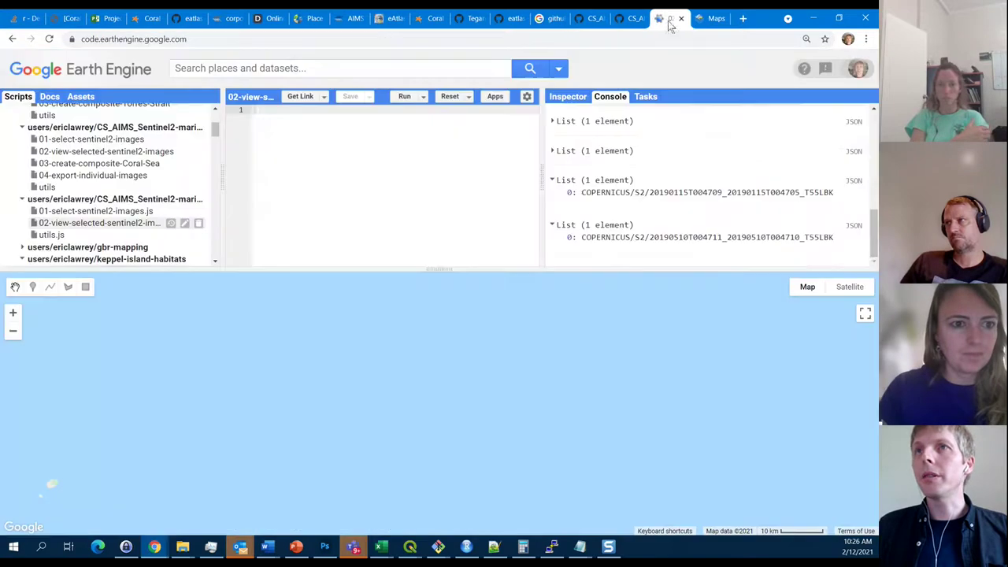
pyautogui.hotkey('ctrl', 'v')
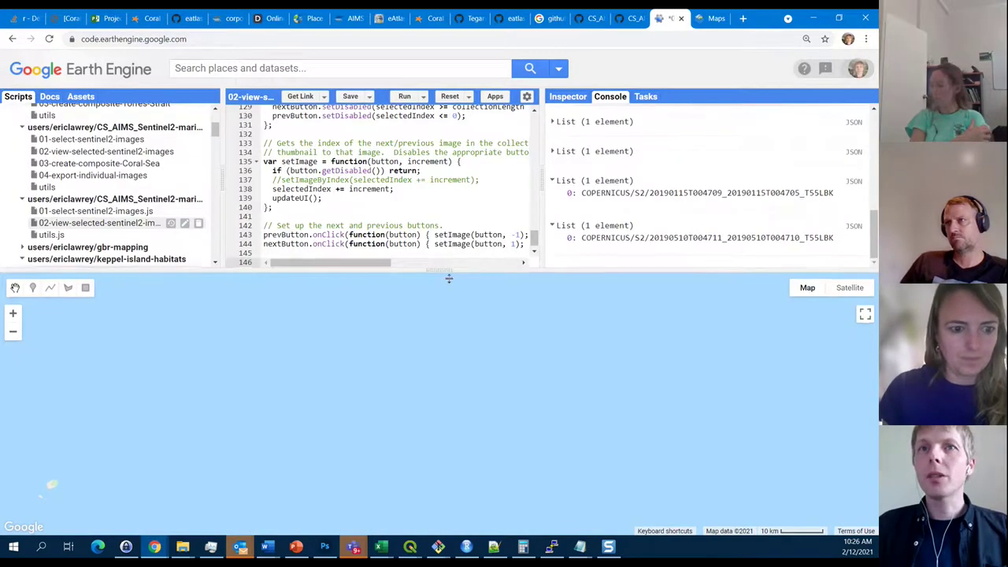
pyautogui.moveTo(446, 272); pyautogui.dragTo(438, 325)
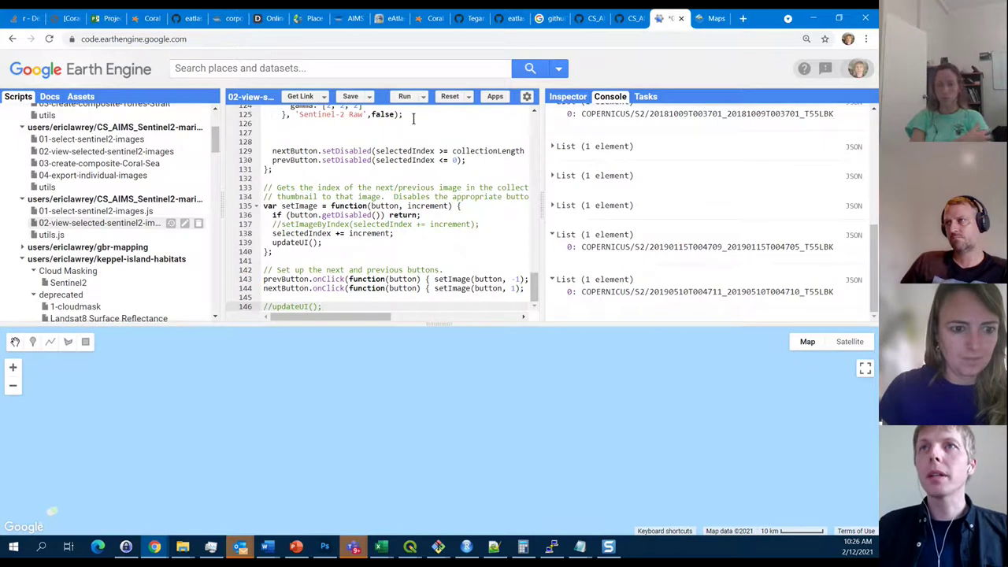
pyautogui.scroll(15, 382, 195)
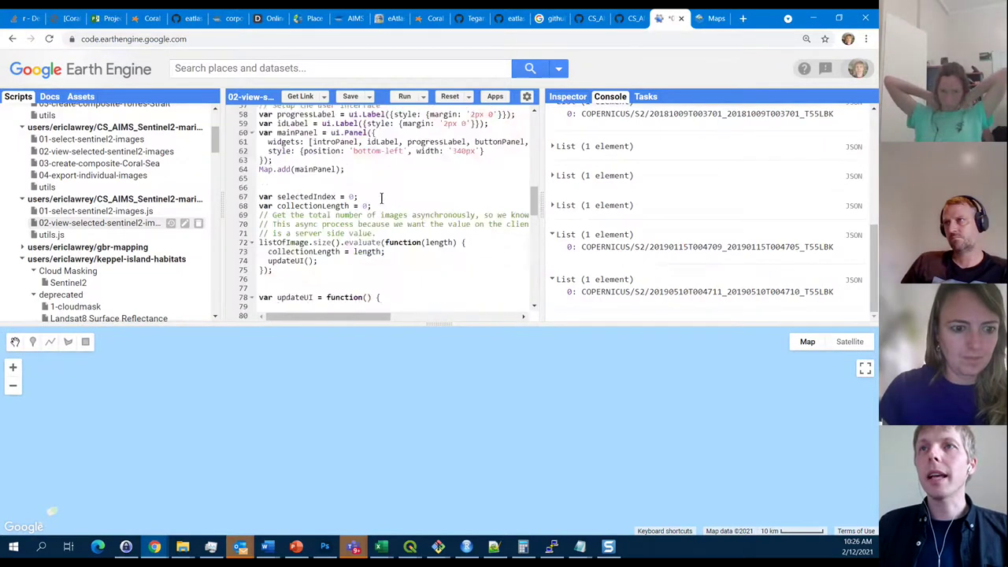
pyautogui.scroll(-2, 382, 196)
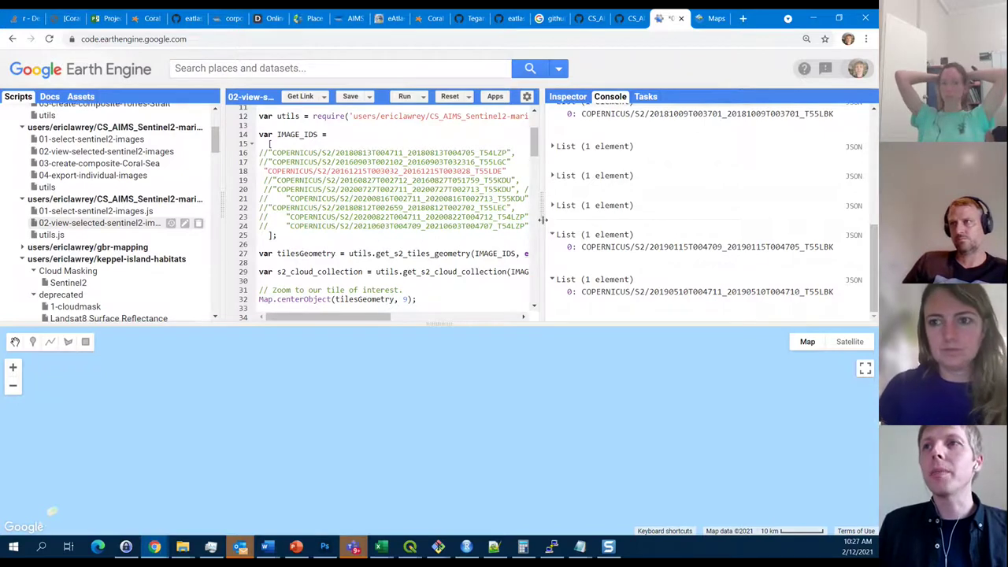
# Widen the code area, copy the last two image IDs from Notepad++, and paste them over the sample IMAGE_IDS entries in Earth Engine.
pyautogui.moveTo(548, 220); pyautogui.dragTo(639, 219)
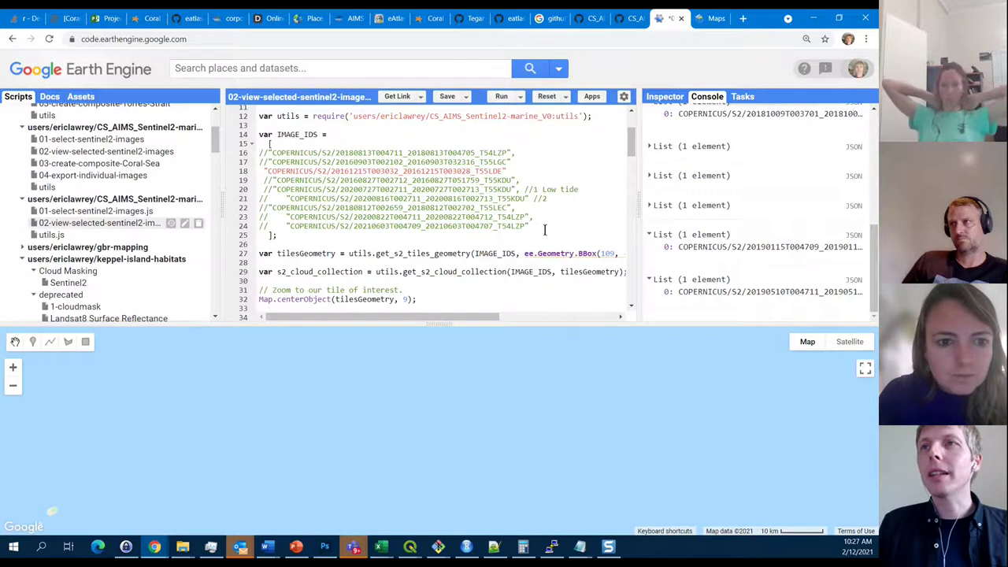
pyautogui.moveTo(519, 226); pyautogui.dragTo(256, 154)
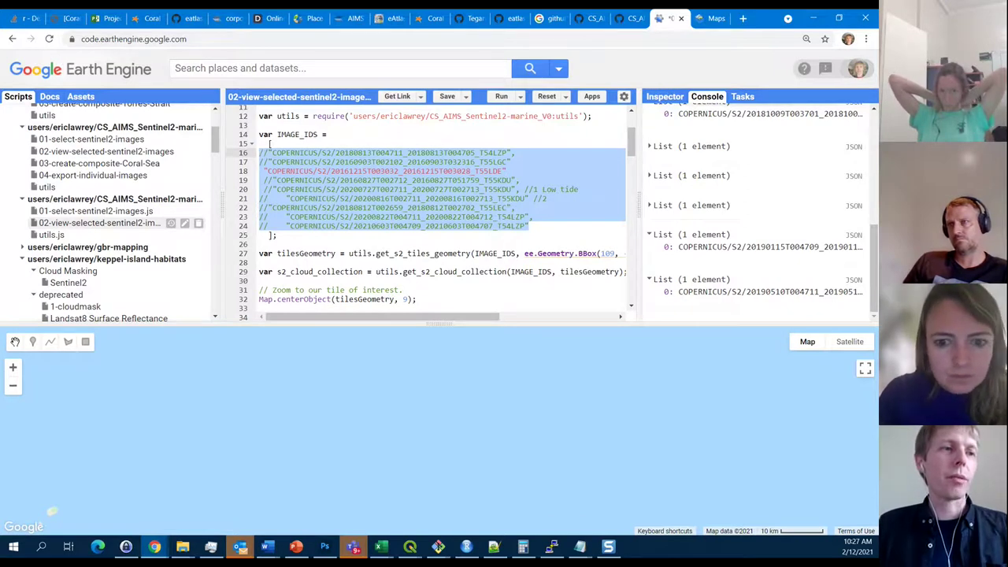
pyautogui.hotkey('alt', 'Tab')
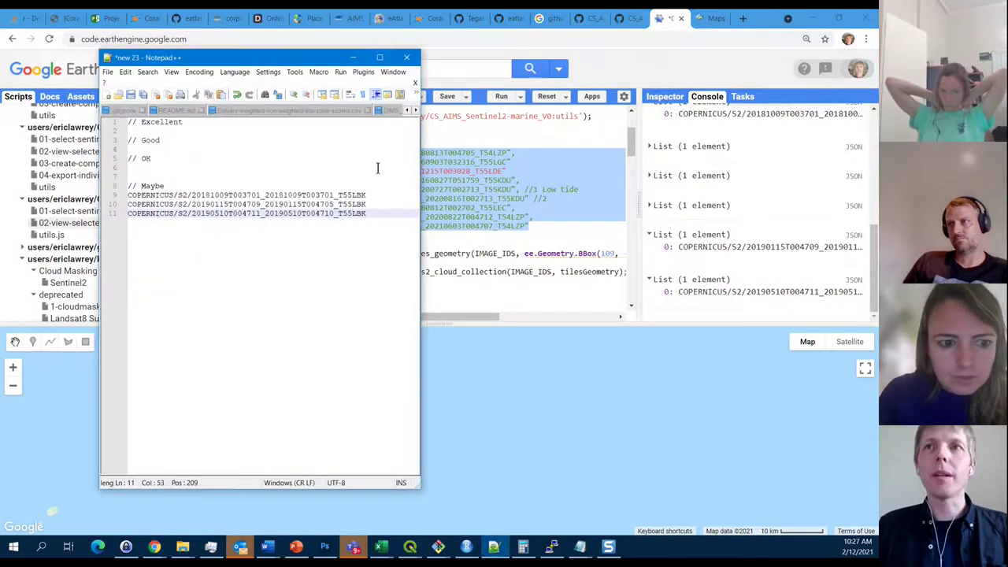
pyautogui.moveTo(374, 215); pyautogui.dragTo(116, 206)
pyautogui.hotkey('ctrl', 'c')
pyautogui.hotkey('alt', 'Tab')
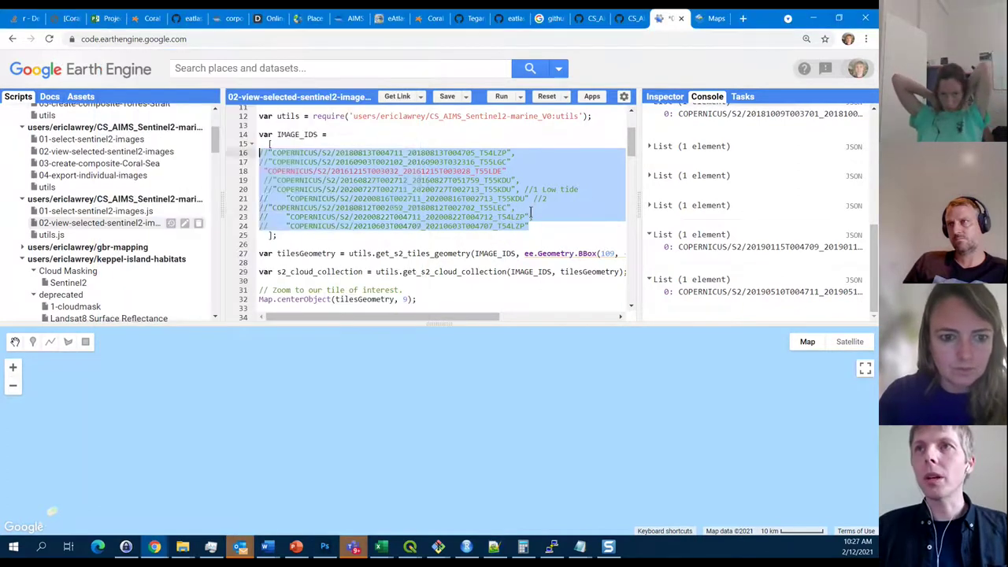
pyautogui.click(527, 208)
pyautogui.moveTo(529, 226); pyautogui.dragTo(255, 157)
pyautogui.hotkey('ctrl', 'v')
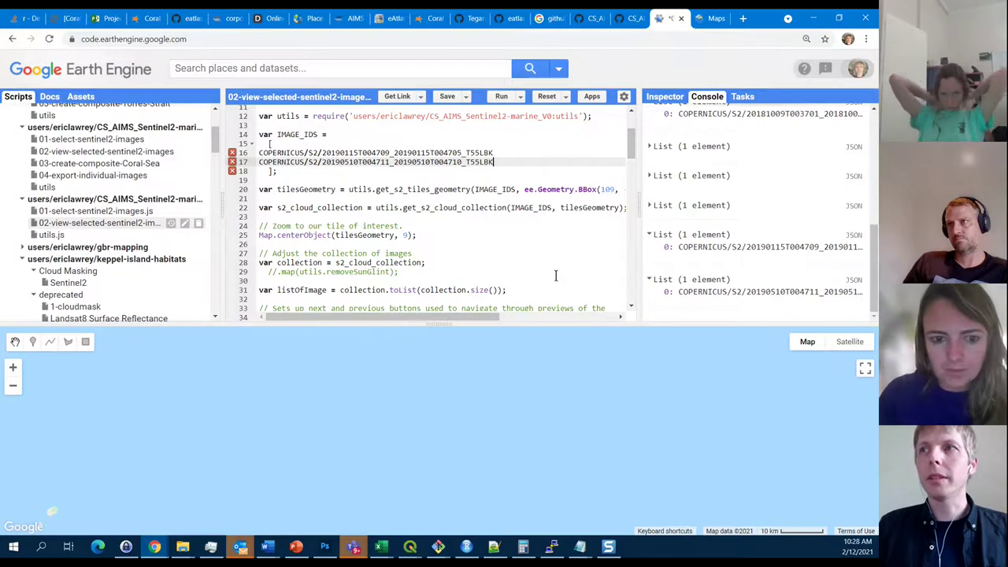
# Copy all three image IDs listed under Maybe in Notepad++ and replace the IMAGE_IDS entries in Earth Engine with them.
pyautogui.click(494, 545)
pyautogui.moveTo(367, 214); pyautogui.dragTo(118, 195)
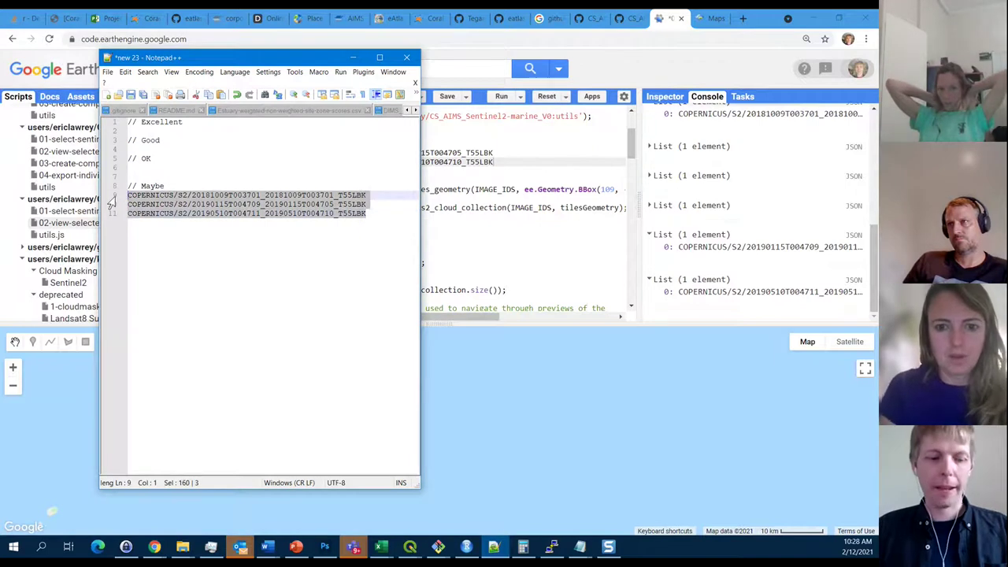
pyautogui.hotkey('alt', 'Tab')
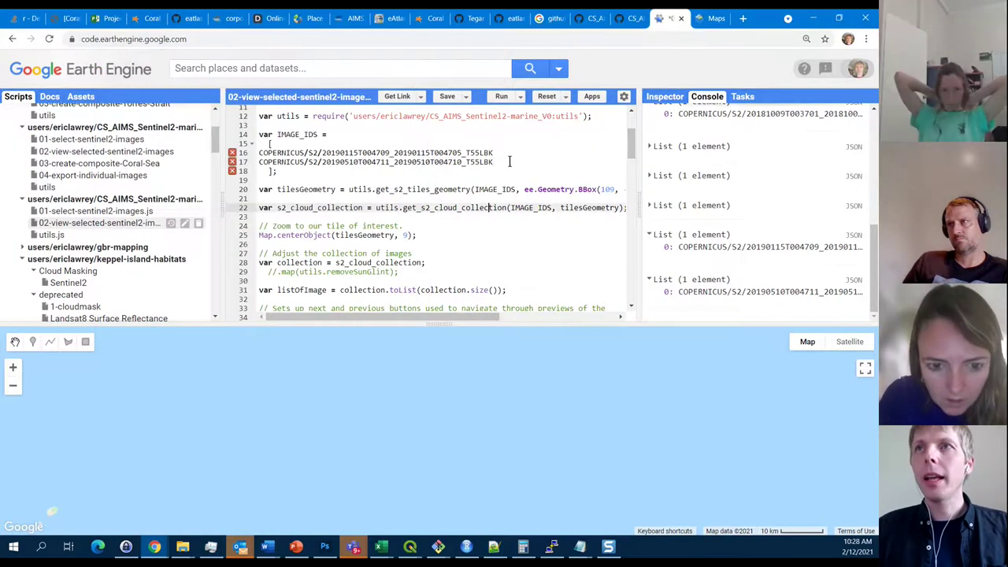
pyautogui.moveTo(259, 151); pyautogui.dragTo(494, 162)
pyautogui.write('COPERNICUS/S2/20181009T003701_20181009T003701_T55LBK COPERNICUS/S2/20190115T004709_20190115T004705_T55LBK COPERNICUS/S2/20190510T004711_20190510T004710_T55LBK')
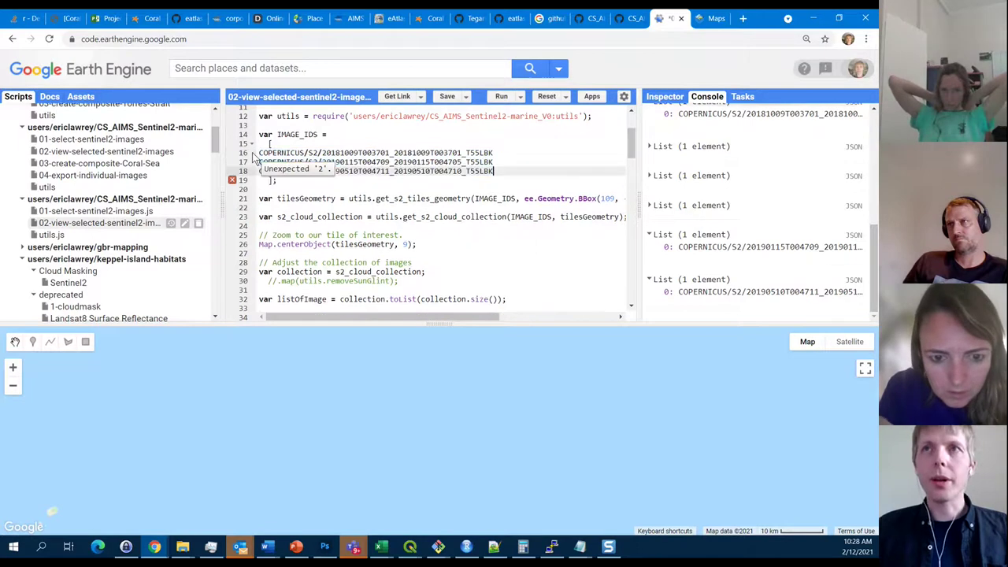
pyautogui.moveTo(233, 157)
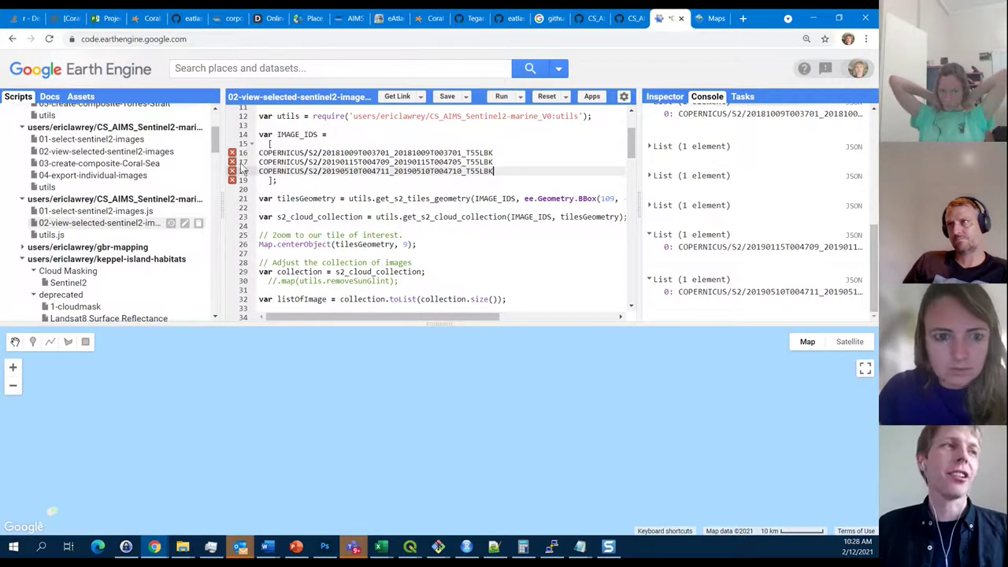
# Enclose each of the three image IDs in the IMAGE_IDS list in double quotes.
pyautogui.keyDown('shift'); pyautogui.click(259, 151); pyautogui.keyUp('shift')
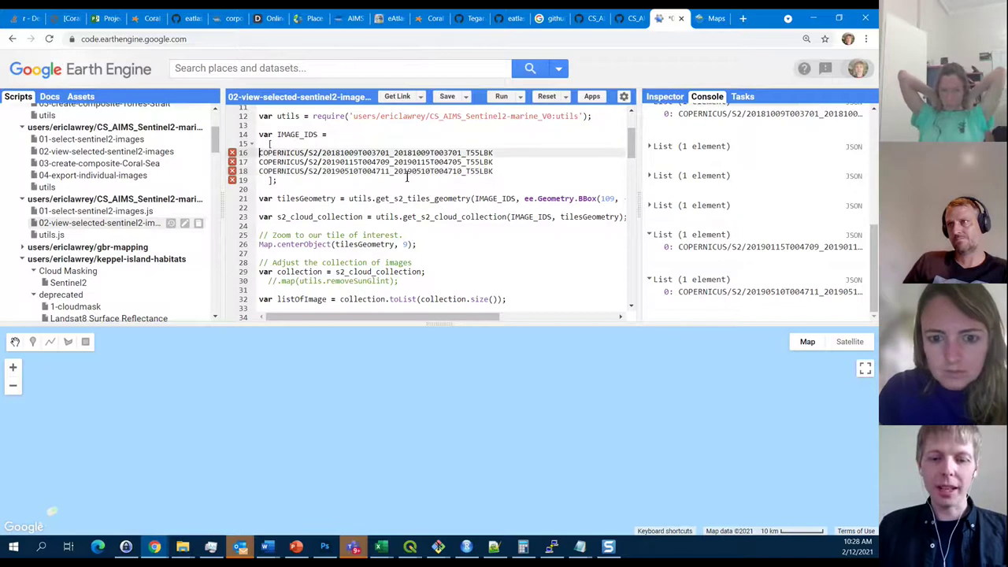
pyautogui.write('"')
pyautogui.press('Down')
pyautogui.press('Home')
pyautogui.write('"')
pyautogui.press('Down')
pyautogui.write('"')
pyautogui.press('End')
pyautogui.write('"')
pyautogui.press('Up')
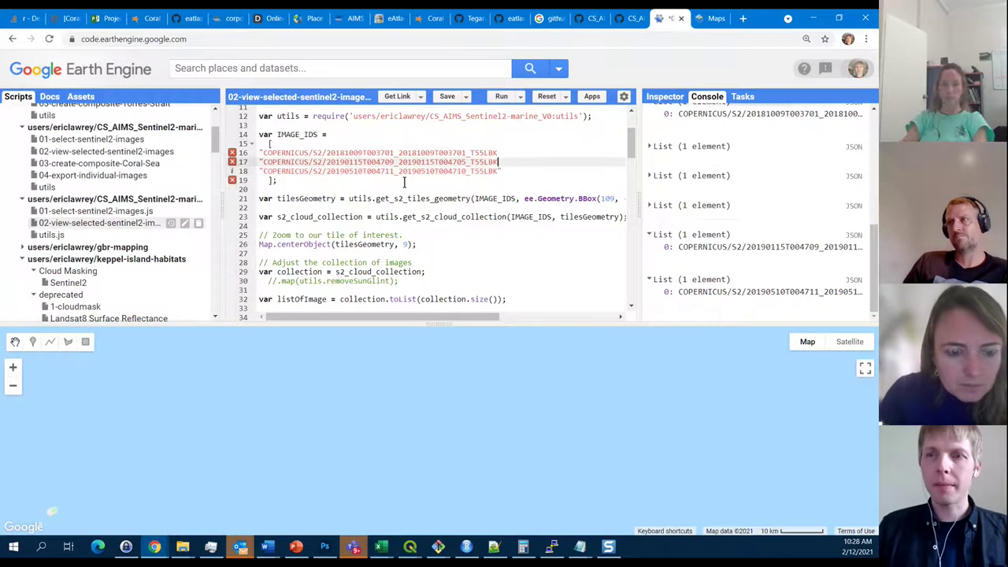
pyautogui.press('Up')
pyautogui.write('"')
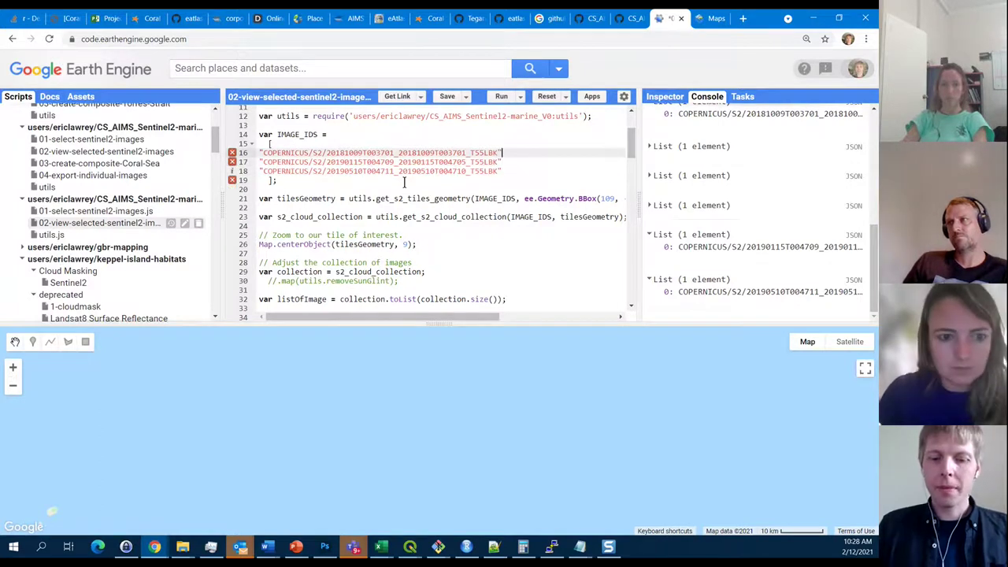
# Add commas after the first and second image IDs to separate the IMAGE_IDS entries.
pyautogui.write(',')
pyautogui.press('Down')
pyautogui.write(',')
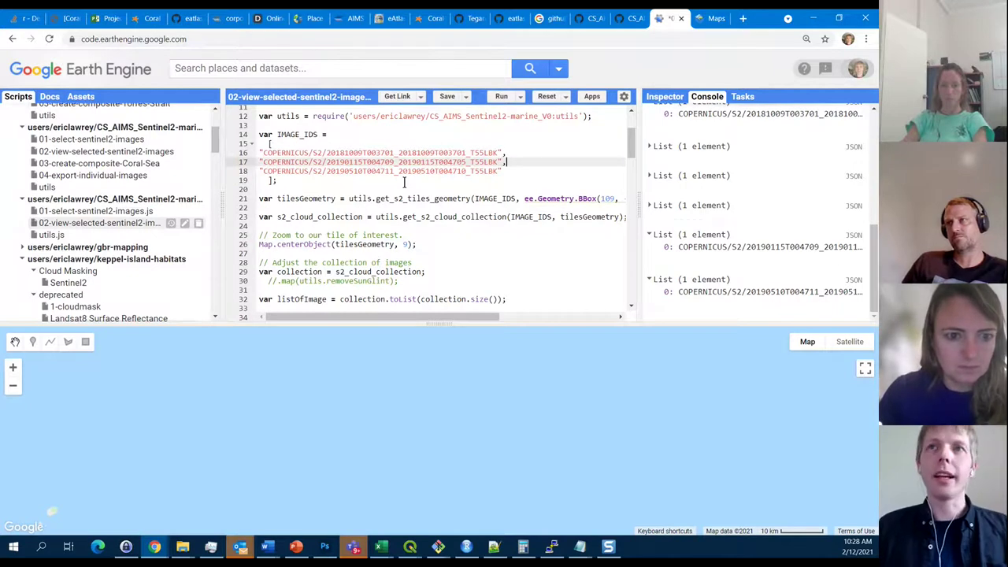
pyautogui.click(260, 153)
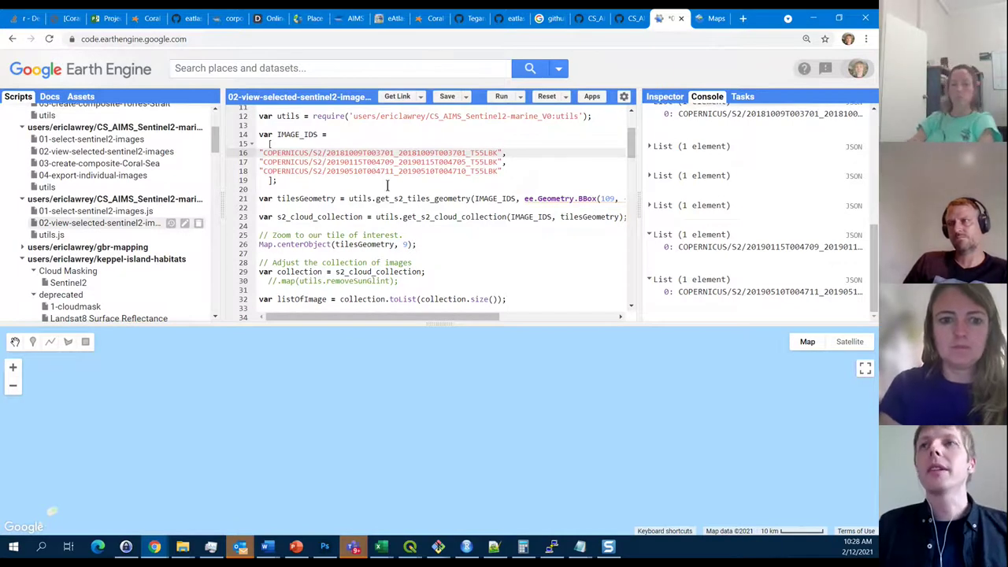
# Run the 02-view-selected-sentinel2-images.js script and enlarge the map area.
pyautogui.click(503, 97)
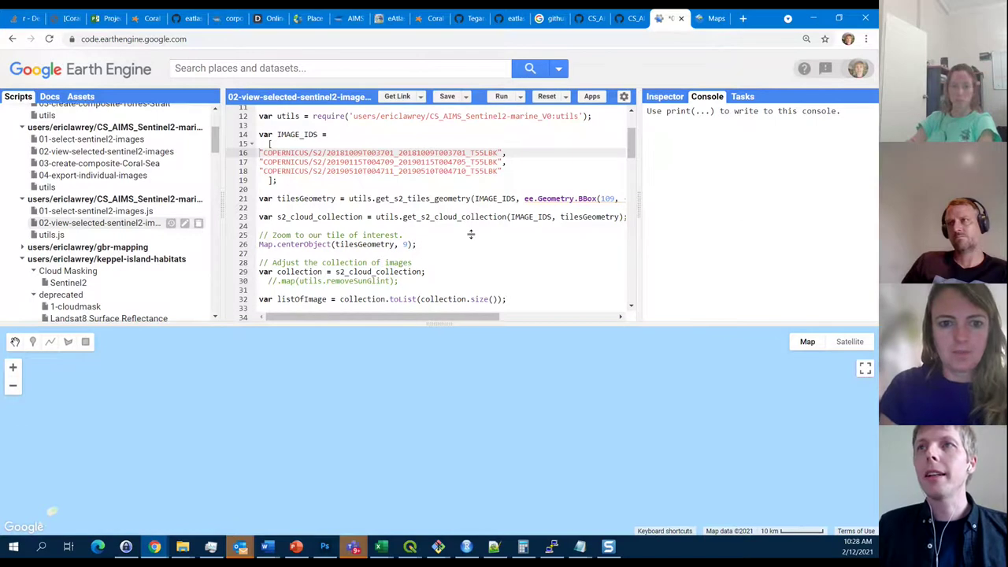
pyautogui.moveTo(471, 233); pyautogui.dragTo(471, 230)
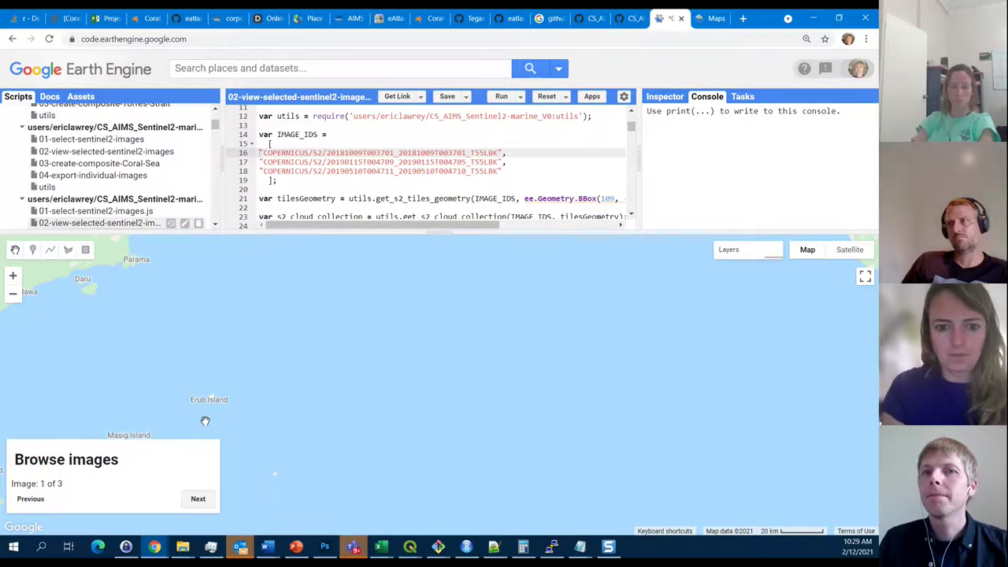
# Review the first image by hiding the Deep Marine and ReefTop layers and viewing Deep Marine vis-red and vis-green.
pyautogui.moveTo(774, 265)
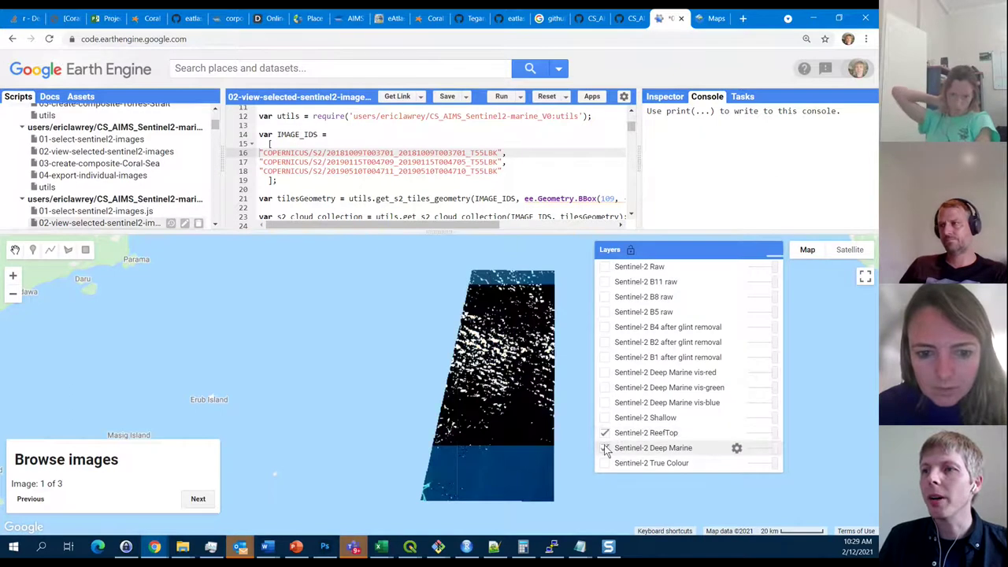
pyautogui.click(605, 449)
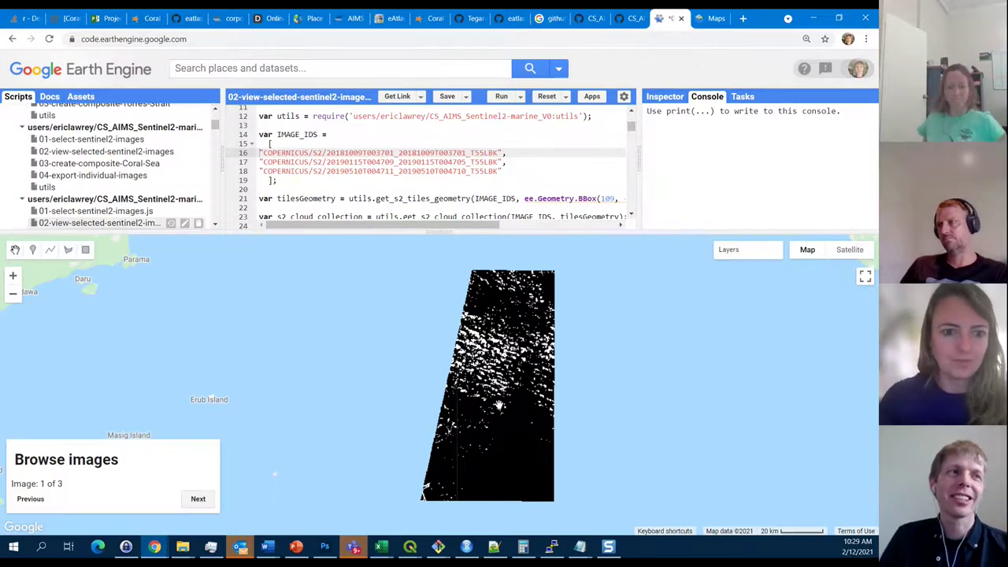
pyautogui.moveTo(721, 260)
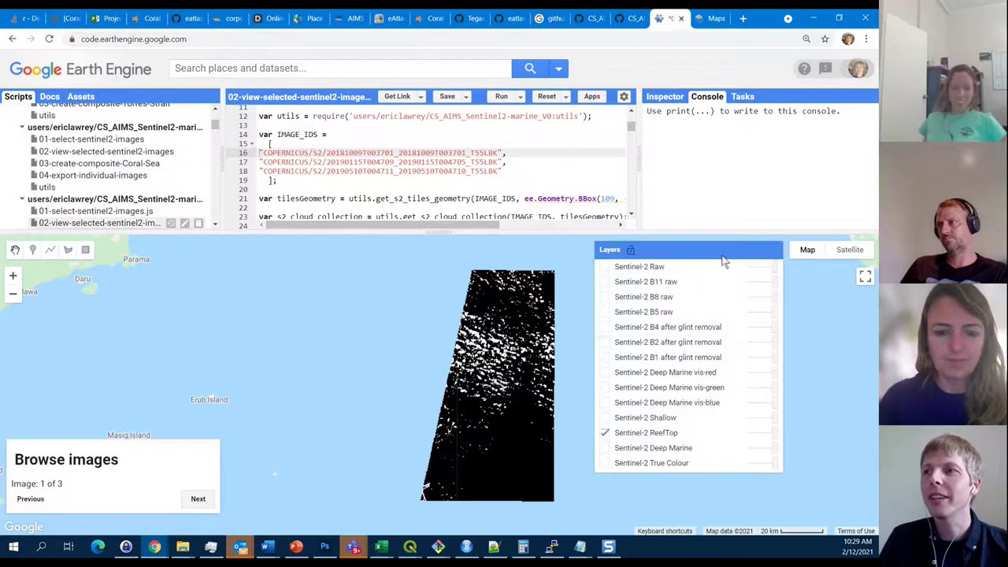
pyautogui.click(605, 433)
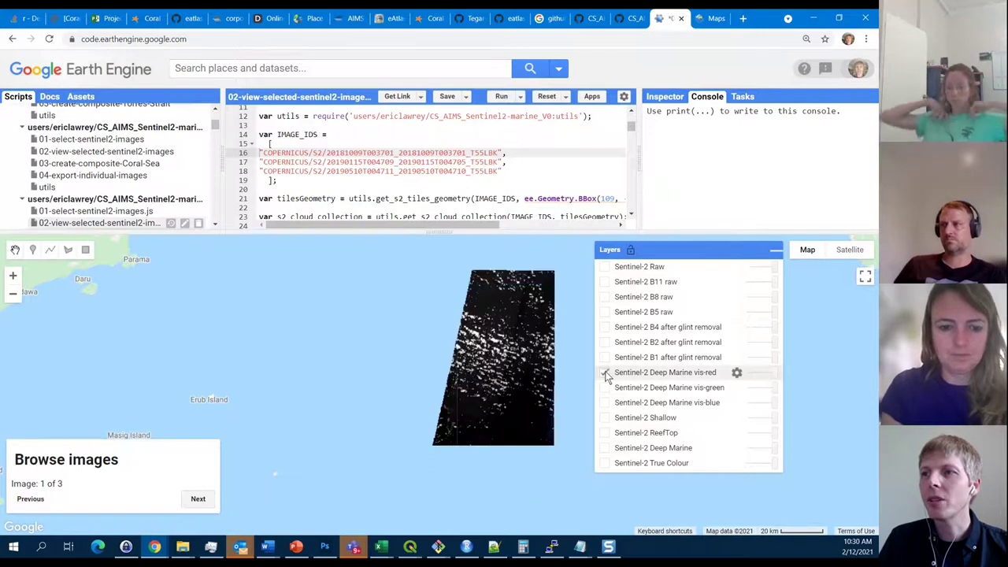
pyautogui.click(604, 374)
pyautogui.click(604, 387)
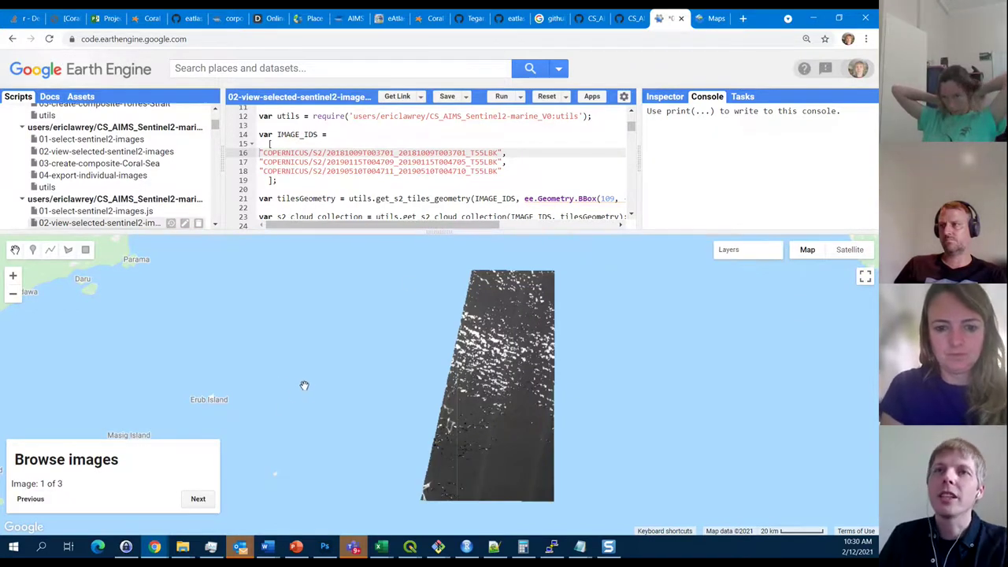
# Switch to GitHub, return to the 02-gee-scripts folder, and copy the file name 03-create-composite-Coral-Sea.js.
pyautogui.scroll(-1, 116, 203)
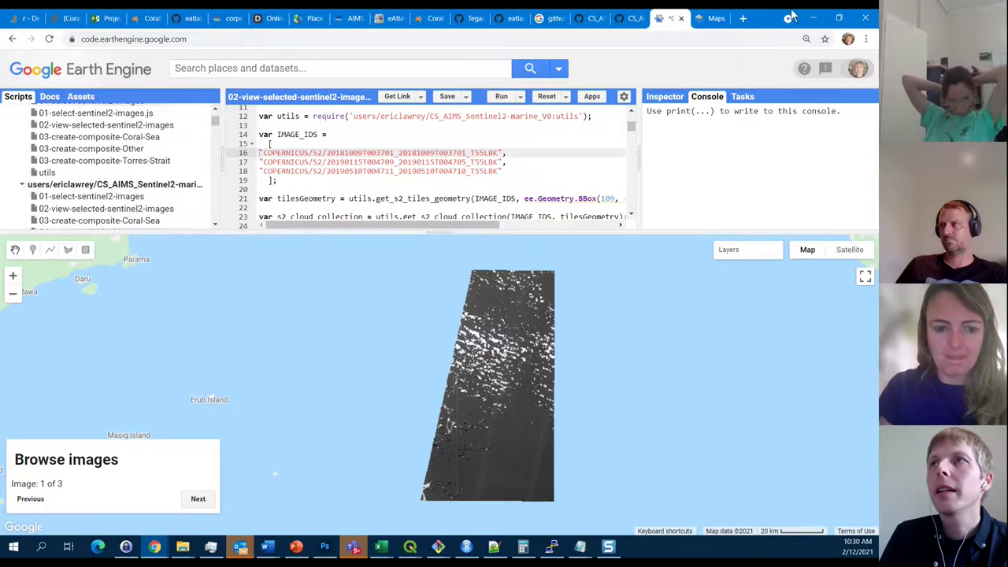
pyautogui.click(595, 19)
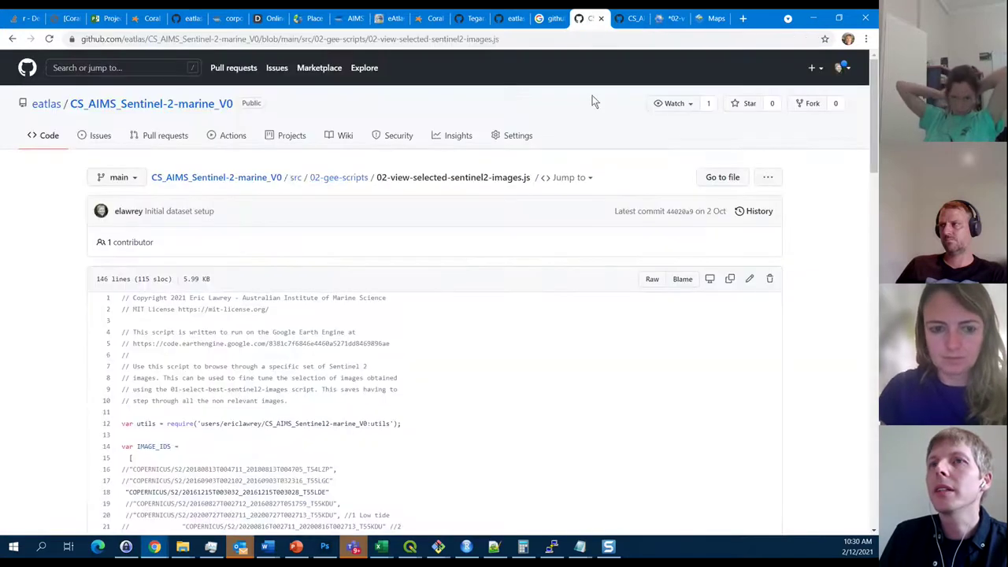
pyautogui.click(340, 179)
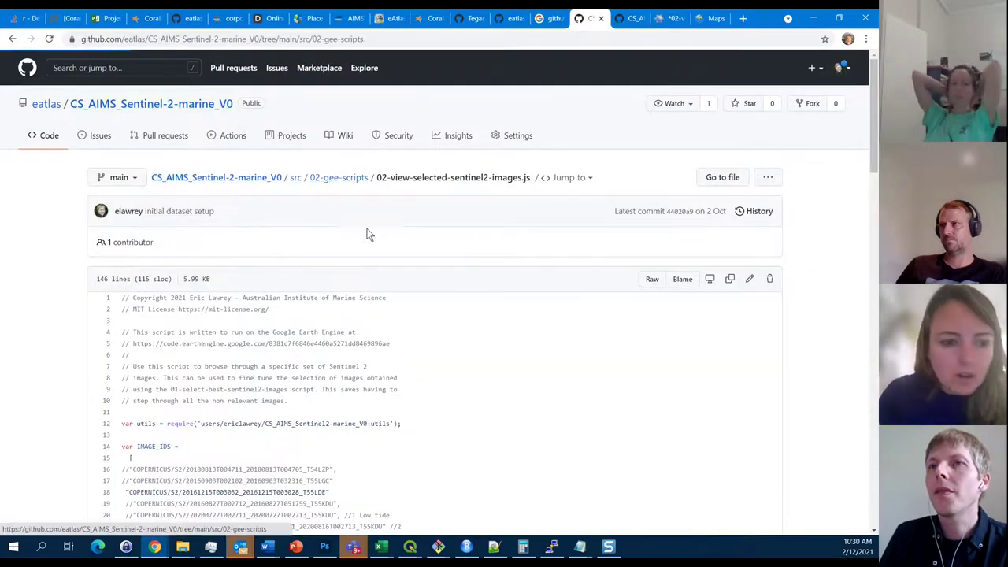
pyautogui.moveTo(240, 302); pyautogui.dragTo(114, 305)
pyautogui.hotkey('ctrl', 'c')
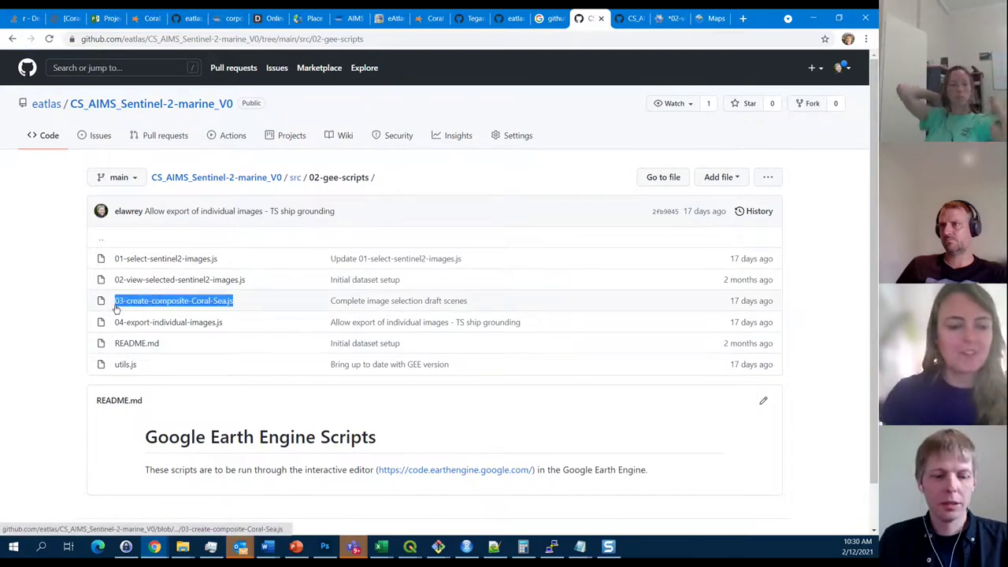
# Back in Earth Engine, create the file 03-create-composite-Coral-Sea.js in the CS_AIMS_Sentinel2-marine_V1 repository.
pyautogui.click(672, 17)
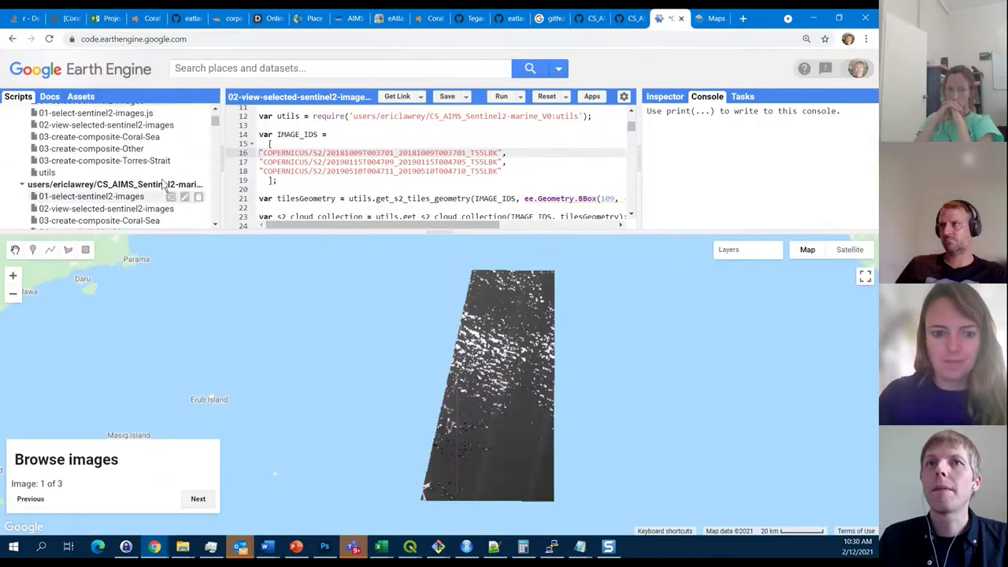
pyautogui.scroll(3, 158, 158)
pyautogui.click(168, 116)
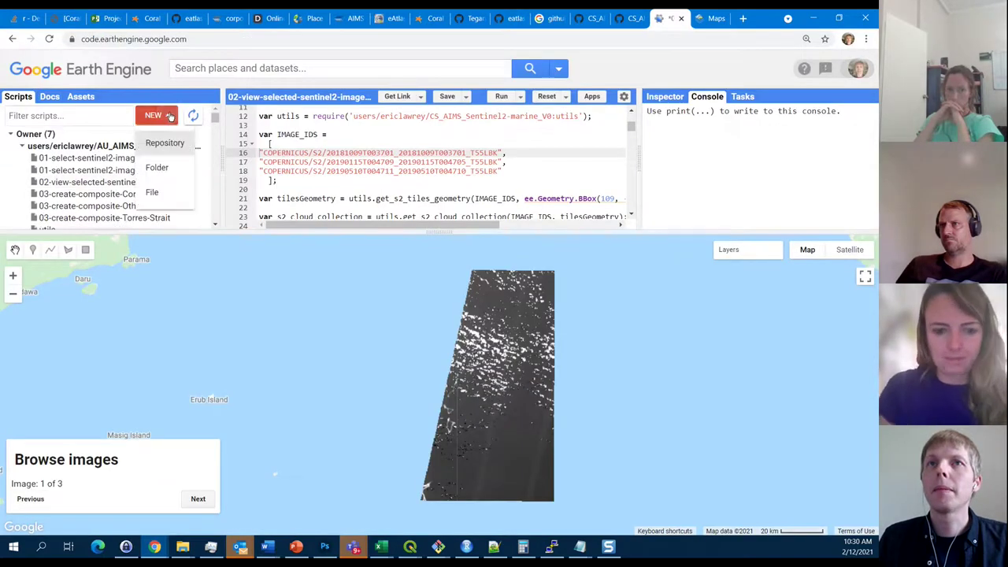
pyautogui.click(162, 192)
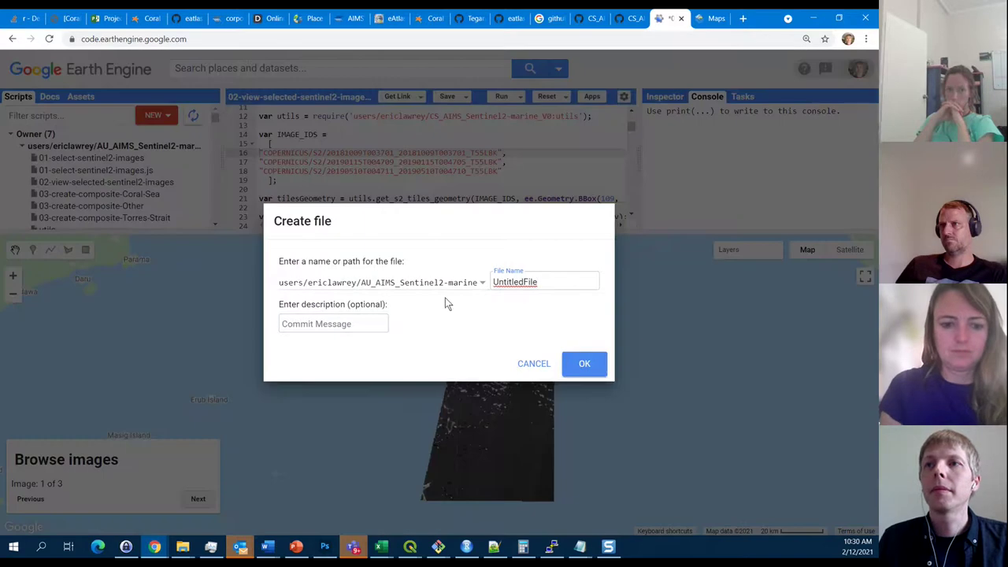
pyautogui.click(477, 283)
pyautogui.click(465, 340)
pyautogui.doubleClick(533, 286)
pyautogui.hotkey('ctrl', 'v')
pyautogui.click(599, 363)
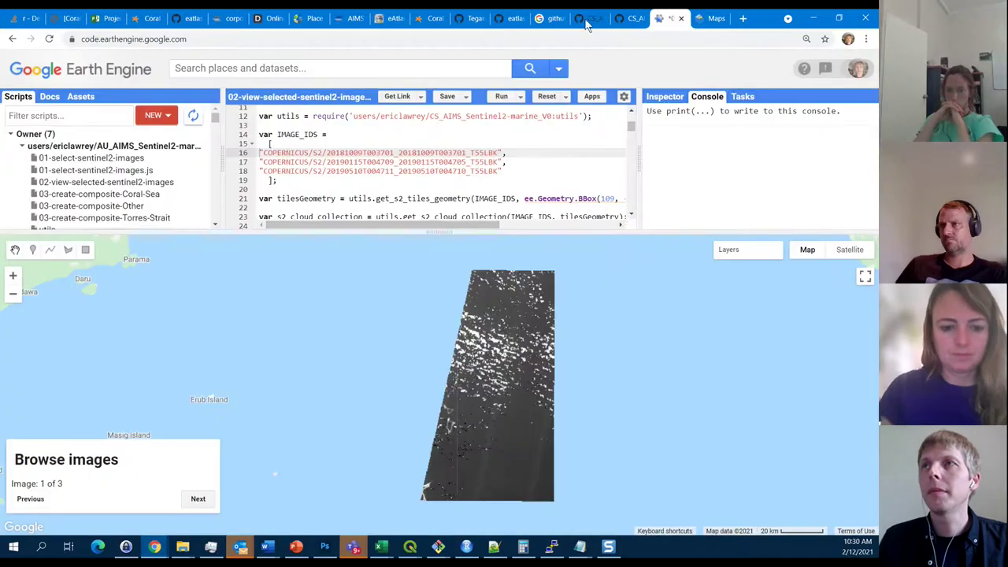
# Switch to GitHub, open 03-create-composite-Coral-Sea.js, and copy its full source code.
pyautogui.click(587, 22)
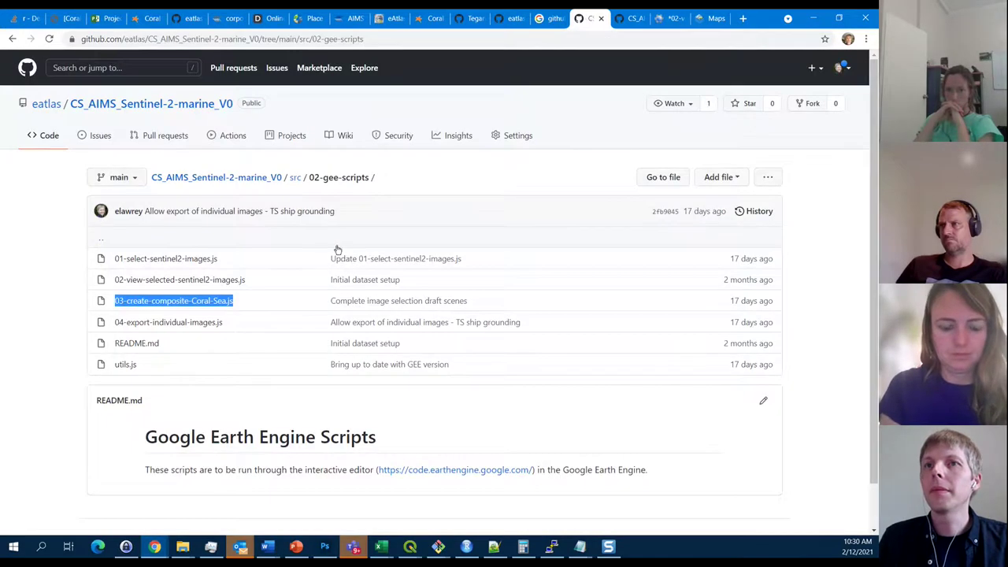
pyautogui.click(218, 304)
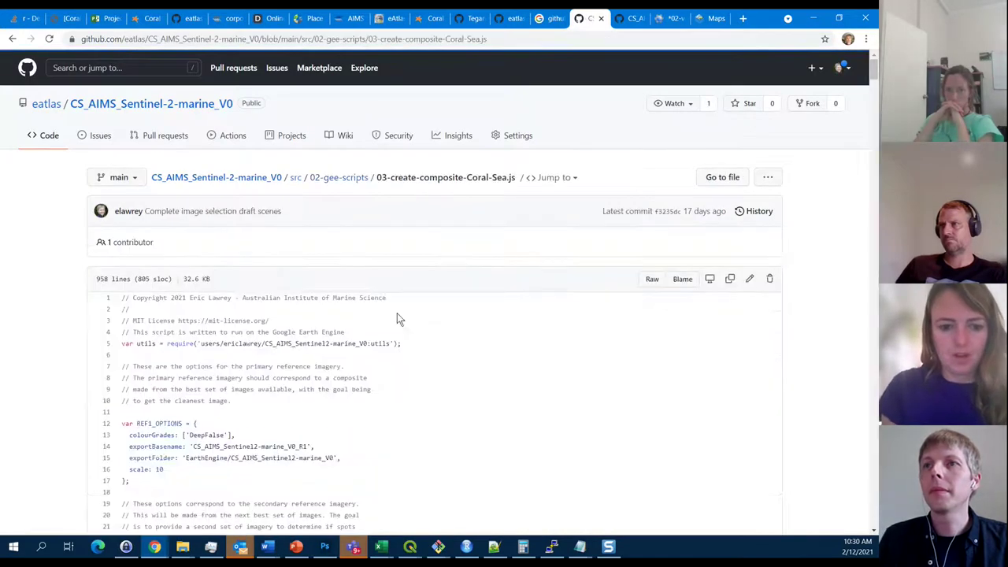
pyautogui.click(731, 279)
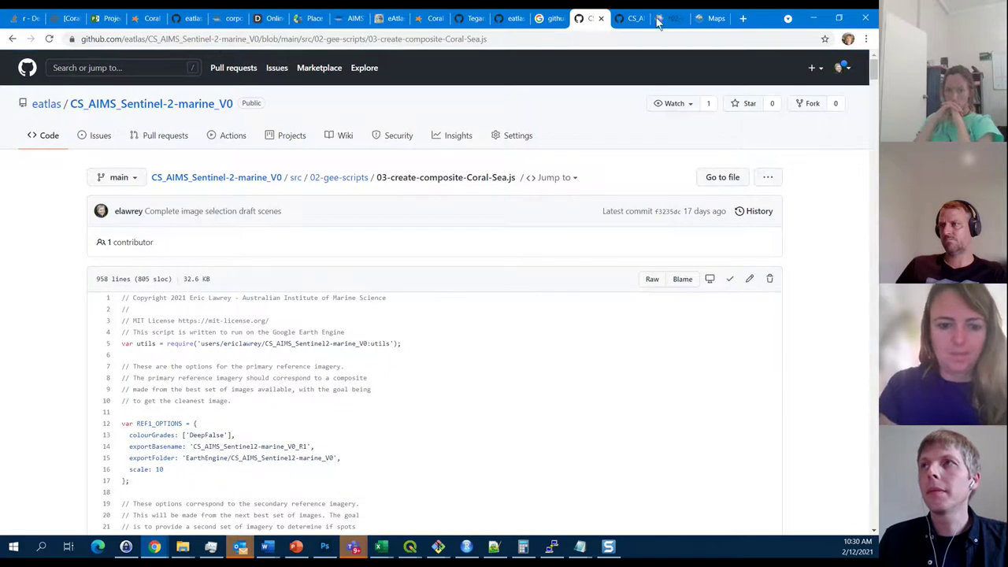
# Return to Earth Engine and open 03-create-composite-Coral-Sea.js, declining to abandon the unsaved changes in the current script.
pyautogui.click(657, 20)
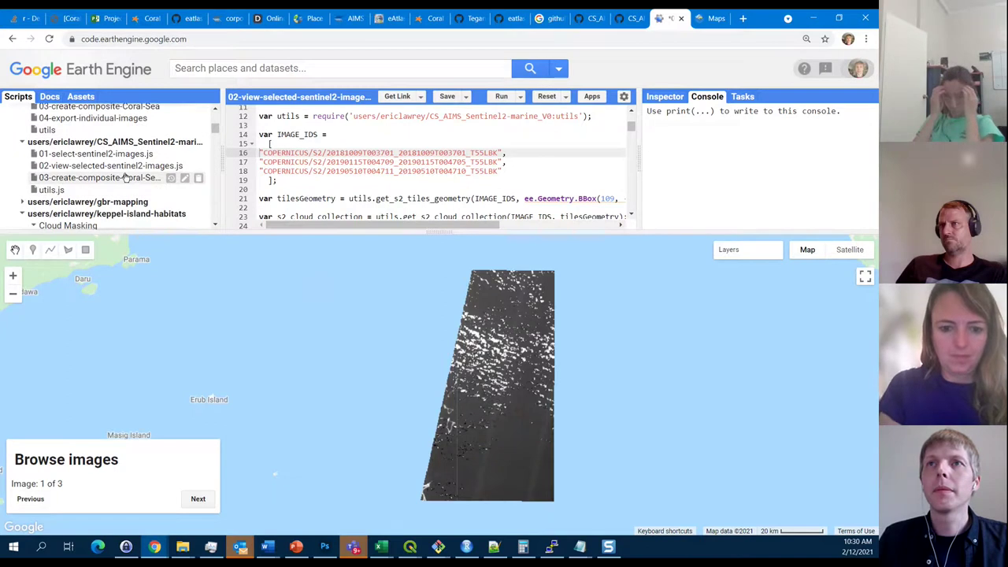
pyautogui.click(103, 177)
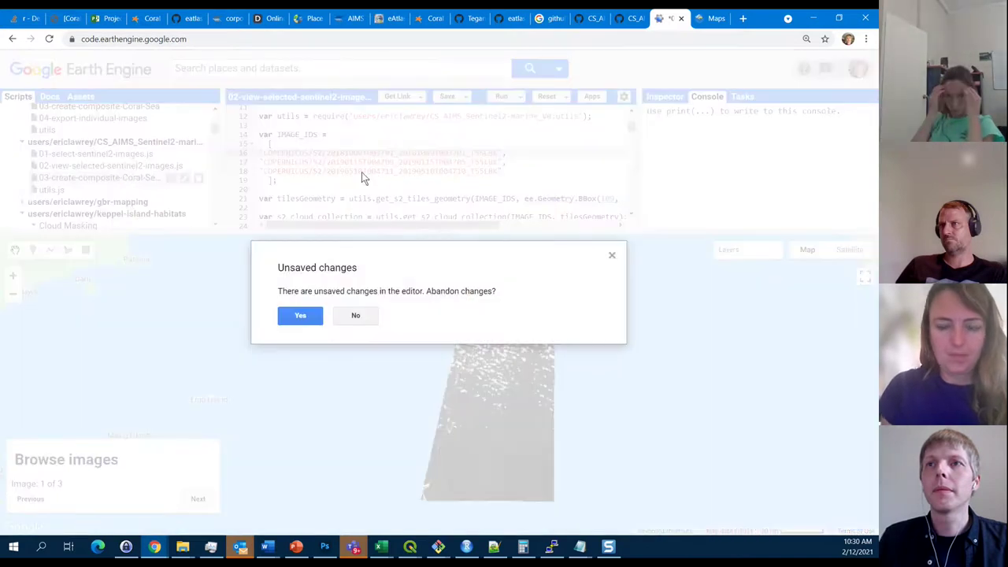
pyautogui.click(364, 318)
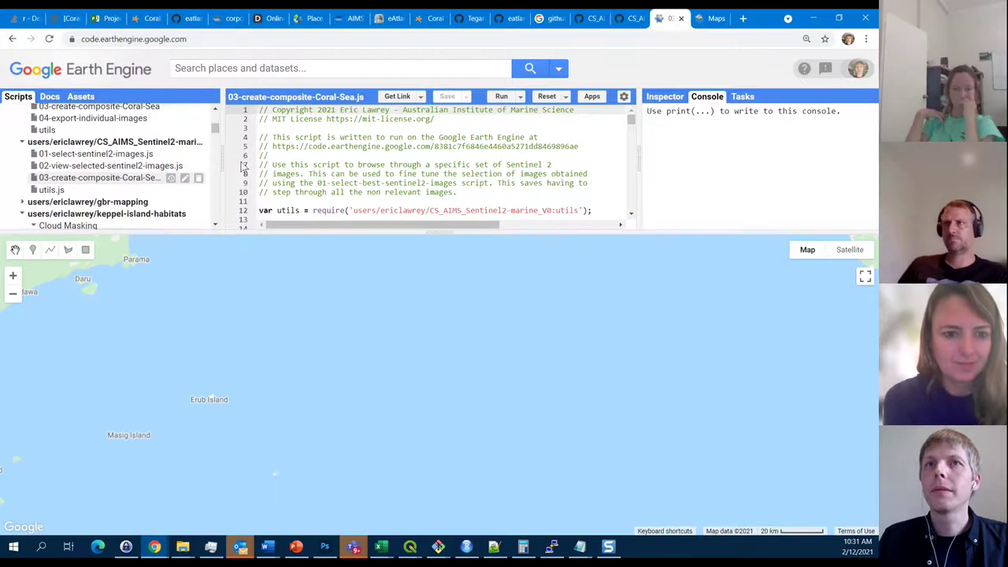
# Enlarge the code editor downward over the map and adjust the width of the scripts list.
pyautogui.moveTo(222, 161); pyautogui.dragTo(271, 160)
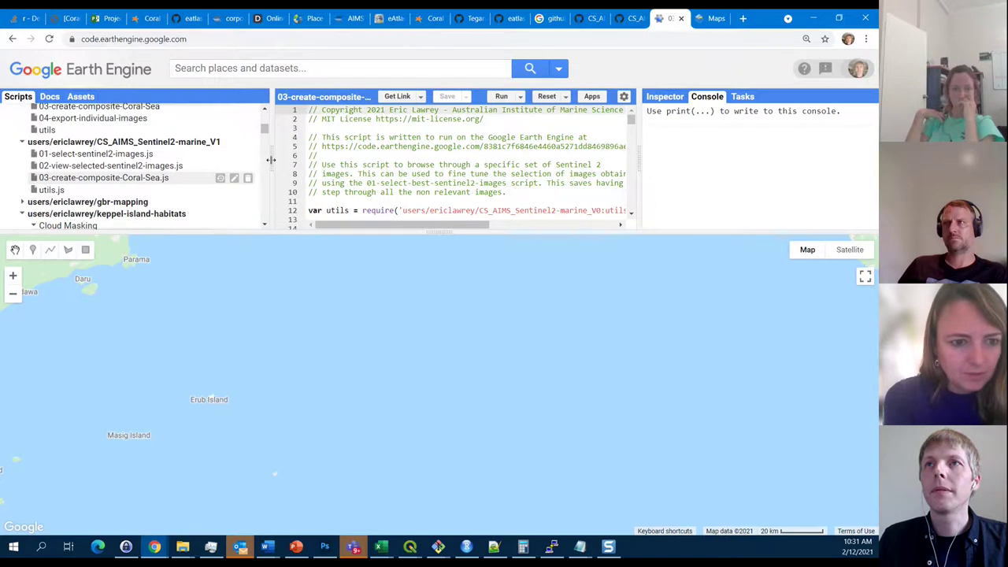
pyautogui.moveTo(394, 232); pyautogui.dragTo(366, 362)
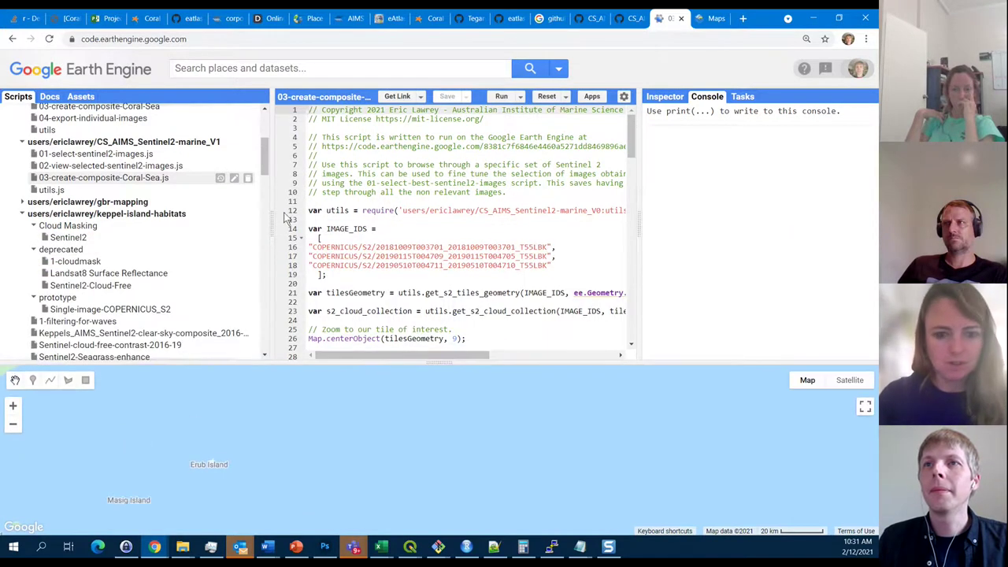
pyautogui.moveTo(272, 218); pyautogui.dragTo(227, 227)
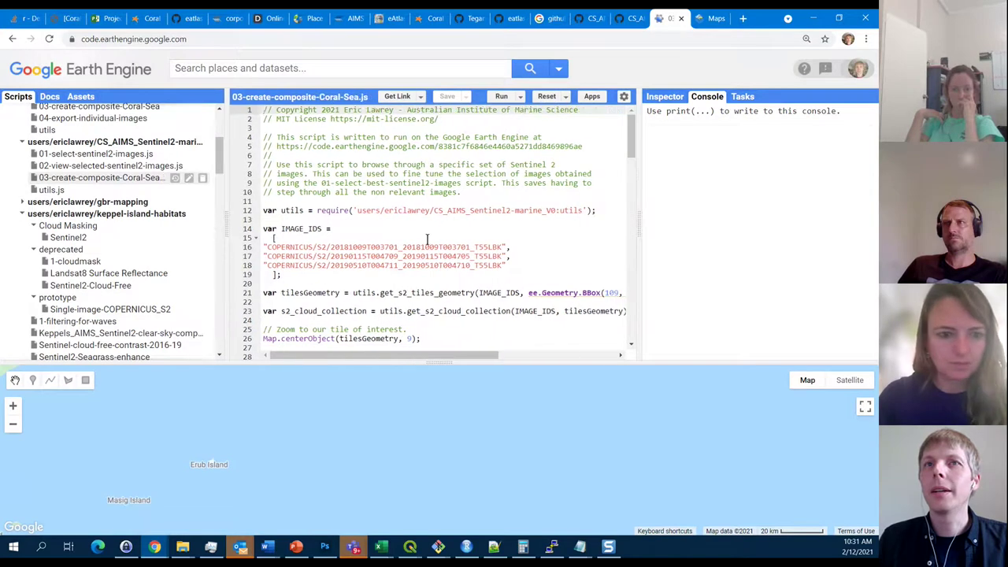
# Check 02-view-selected-sentinel2-images.js, return to 03-create-composite-Coral-Sea.js, replace its entire code with the copied GitHub source, and save it.
pyautogui.click(106, 166)
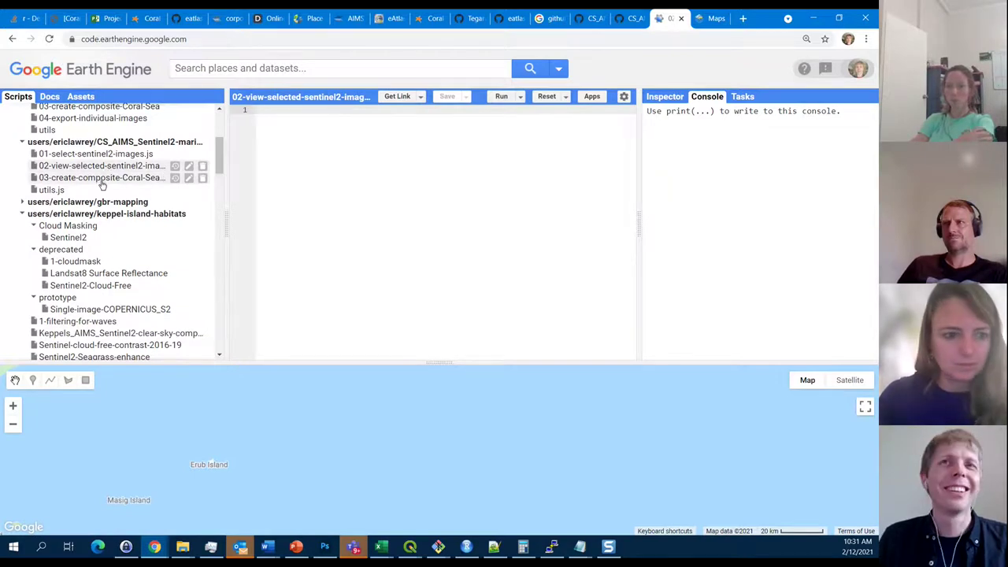
pyautogui.click(116, 178)
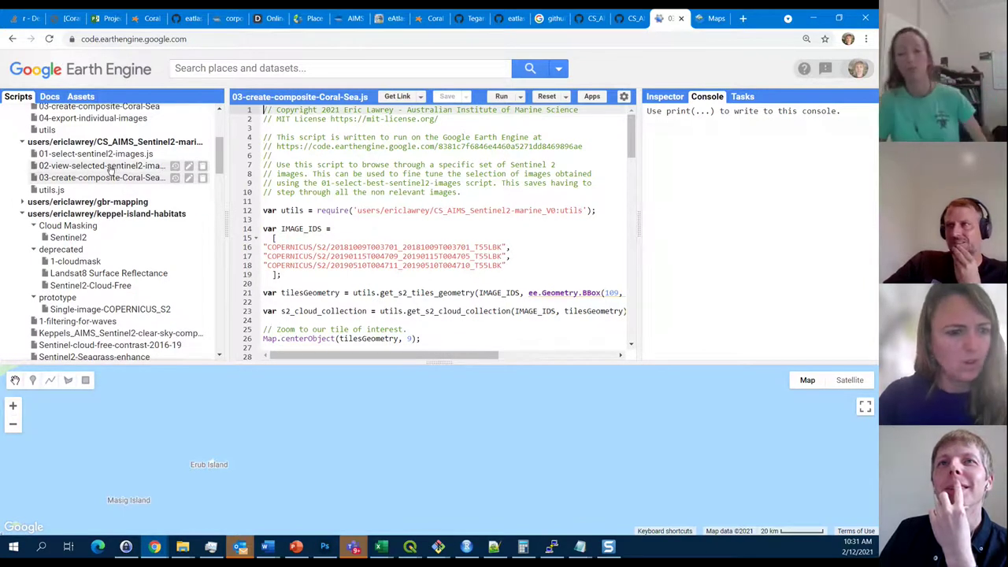
pyautogui.click(356, 203)
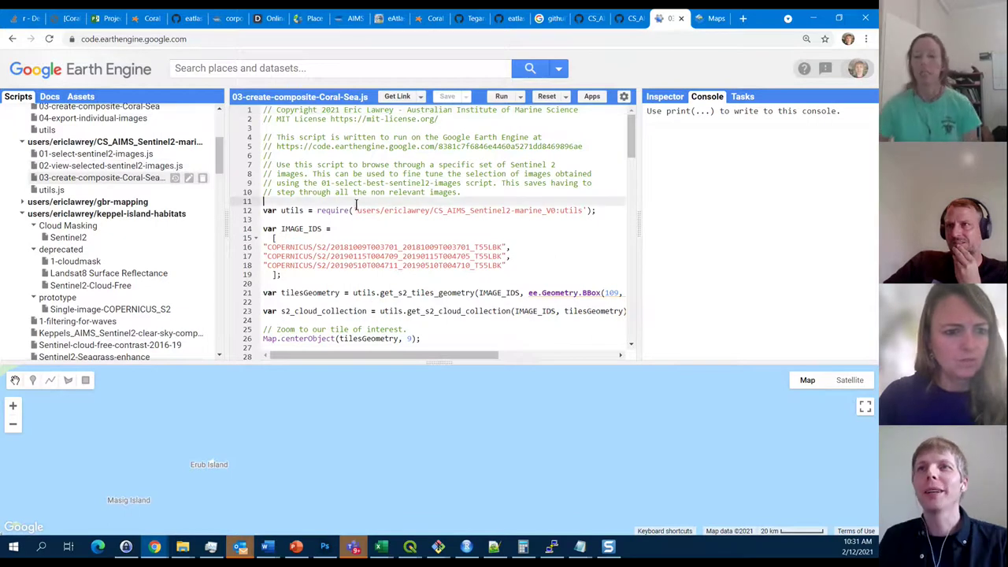
pyautogui.hotkey('ctrl', 'a')
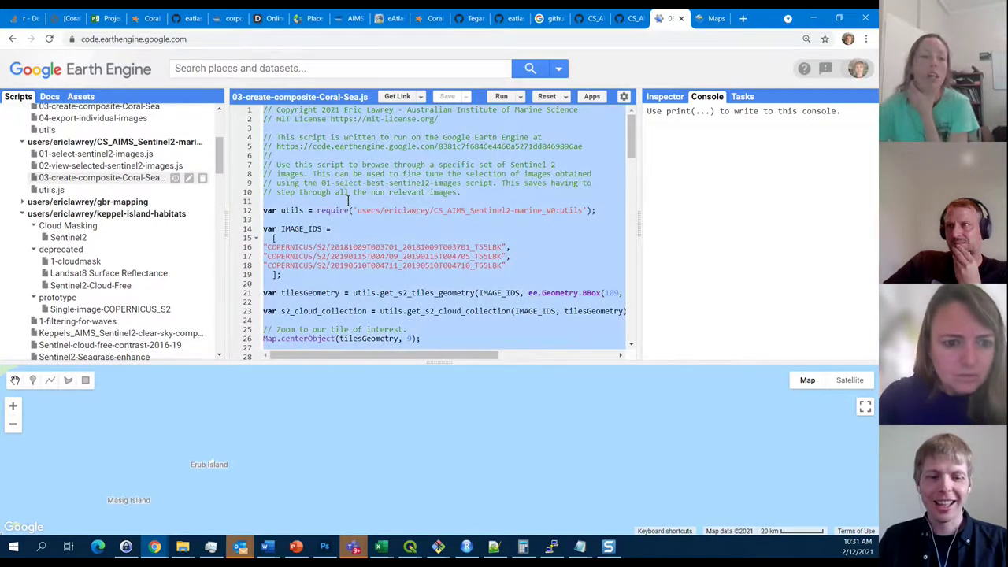
pyautogui.hotkey('ctrl', 'v')
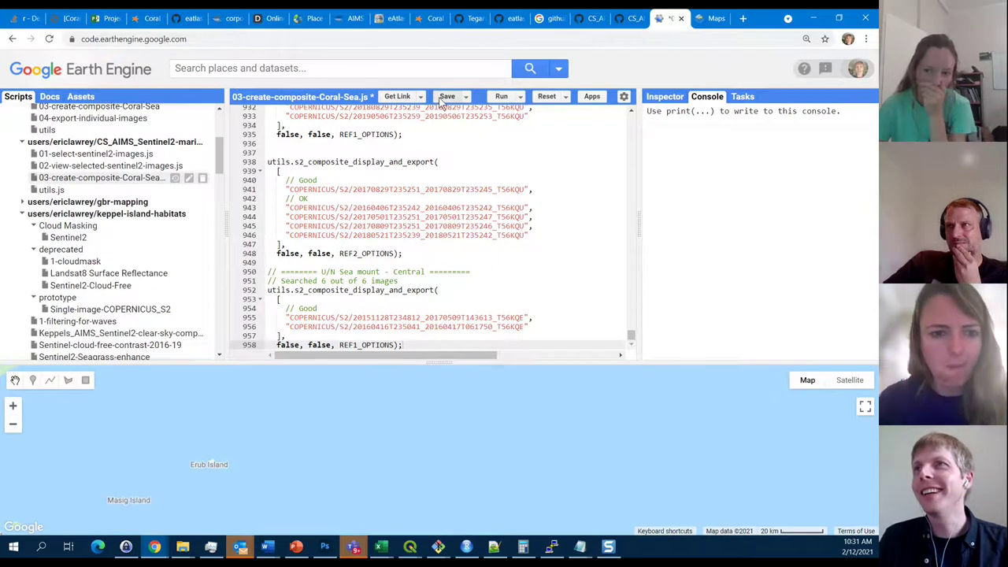
# Copy the source of 02-view-selected-sentinel2-images.js from the 02-gee-scripts folder on GitHub and save it in the empty script of that name in Earth Engine.
pyautogui.click(592, 21)
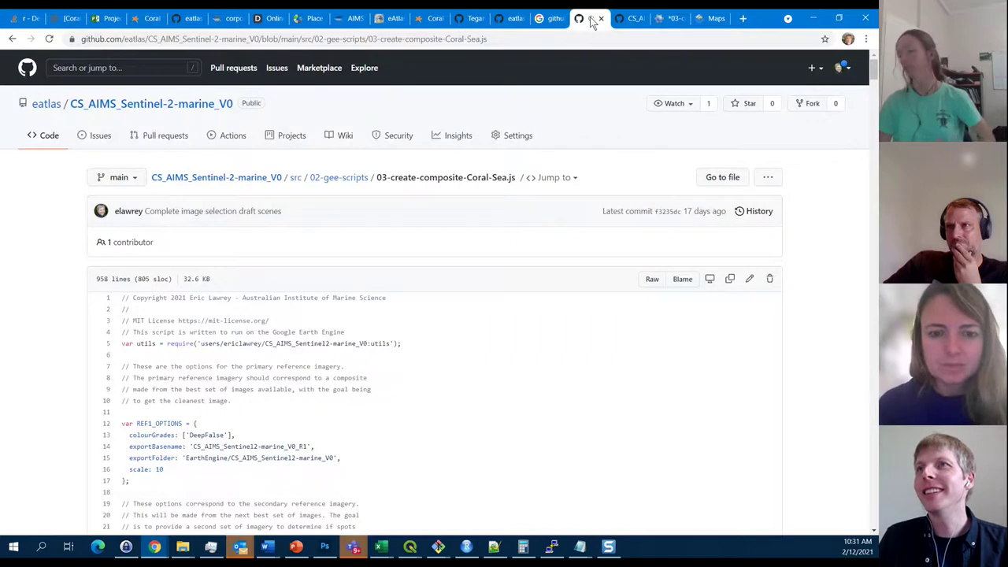
pyautogui.click(337, 176)
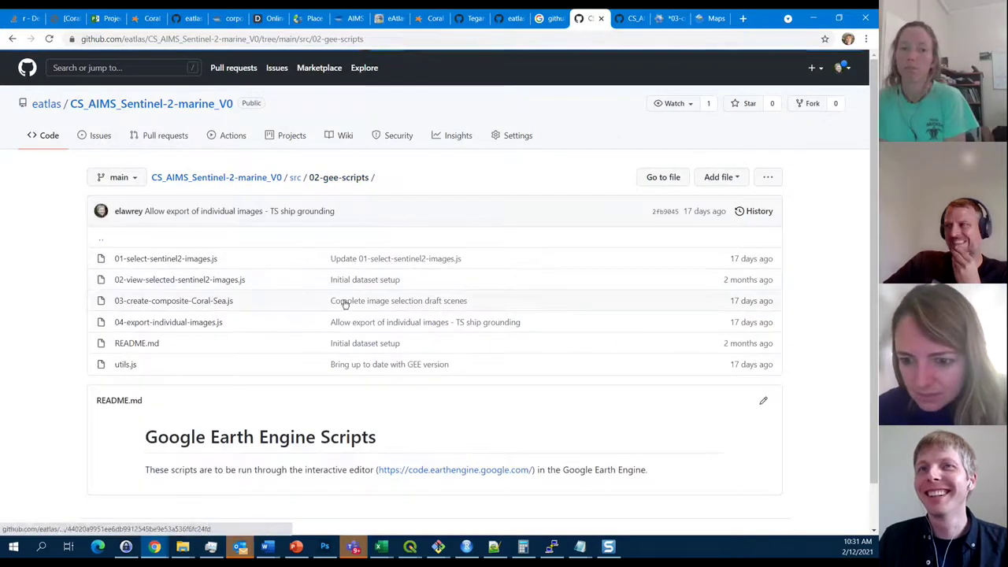
pyautogui.click(181, 280)
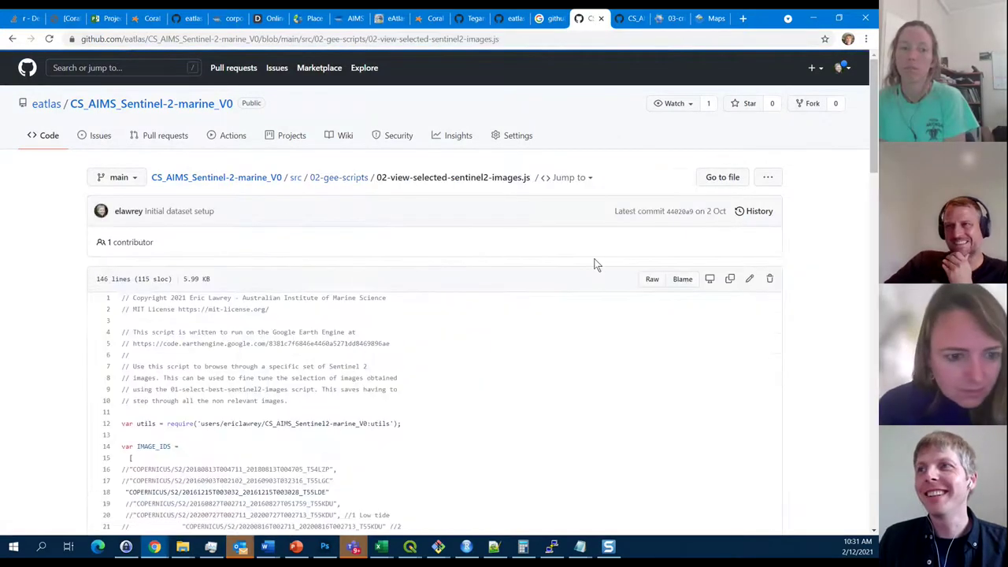
pyautogui.click(730, 279)
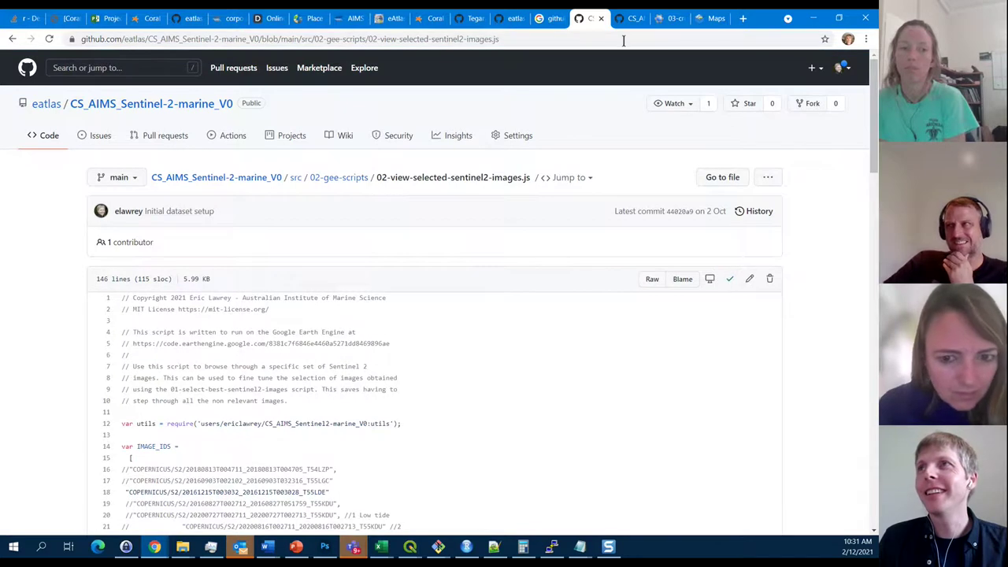
pyautogui.click(664, 23)
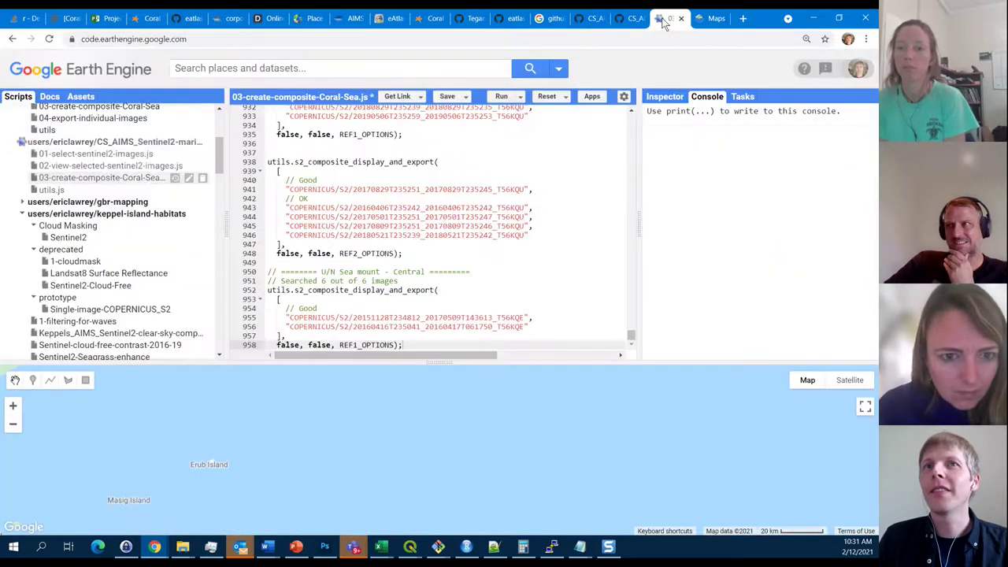
pyautogui.click(110, 169)
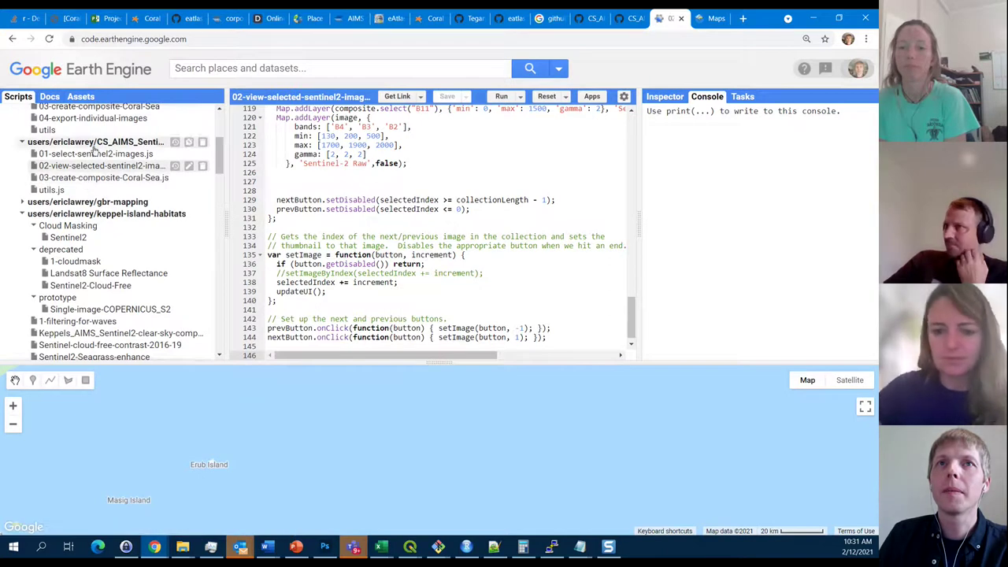
# Open 03-create-composite-Coral-Sea.js in the CS_AIMS_Sentinel2-marine_V1 repository and enlarge the code editor further downward.
pyautogui.click(102, 177)
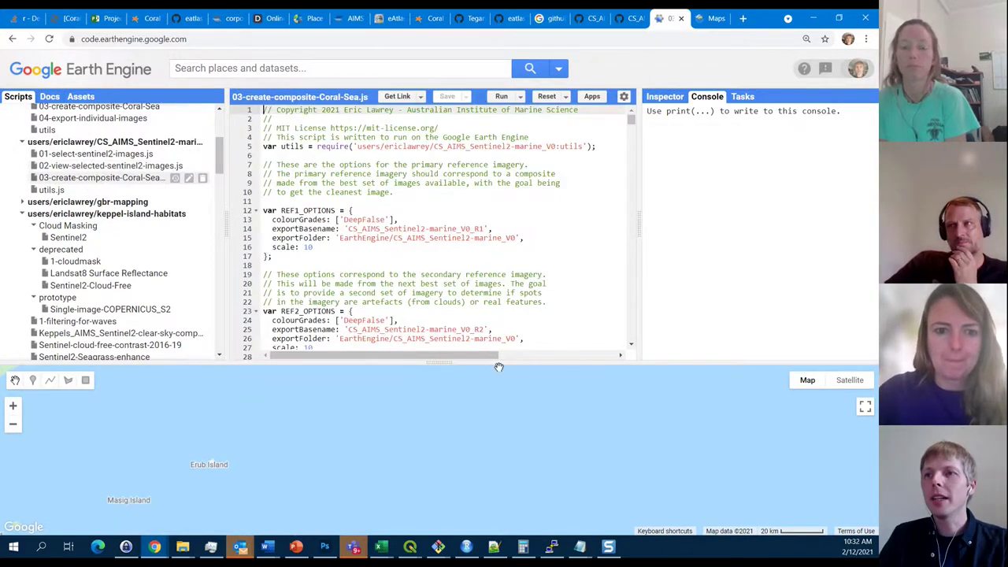
pyautogui.moveTo(499, 361); pyautogui.dragTo(499, 453)
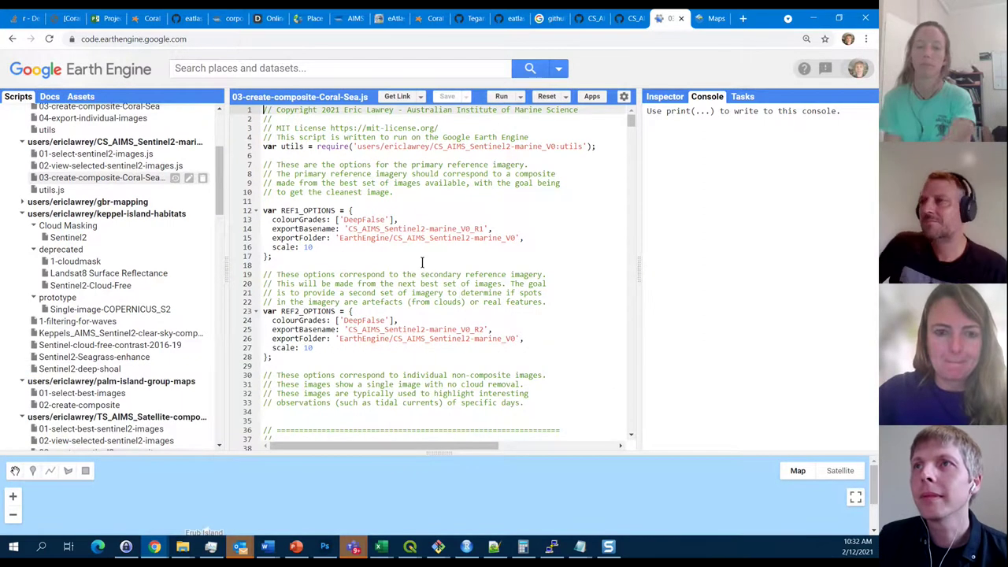
# Review the script's overall layout and its REF1_OPTIONS and REF2_OPTIONS blocks, focusing on the DeepFalse colourGrades setting.
pyautogui.scroll(-2, 423, 262)
pyautogui.scroll(-2, 423, 262)
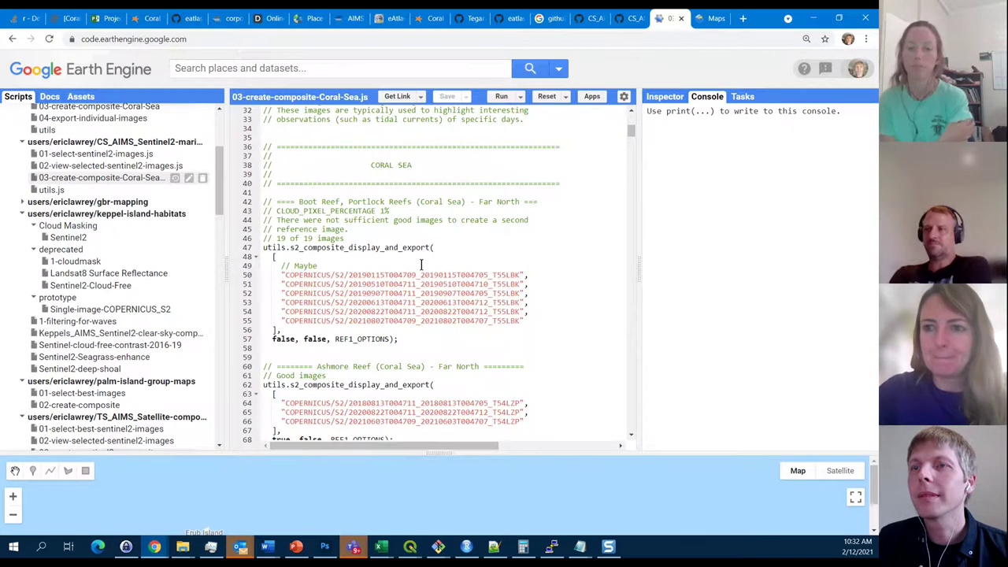
pyautogui.scroll(-4, 421, 265)
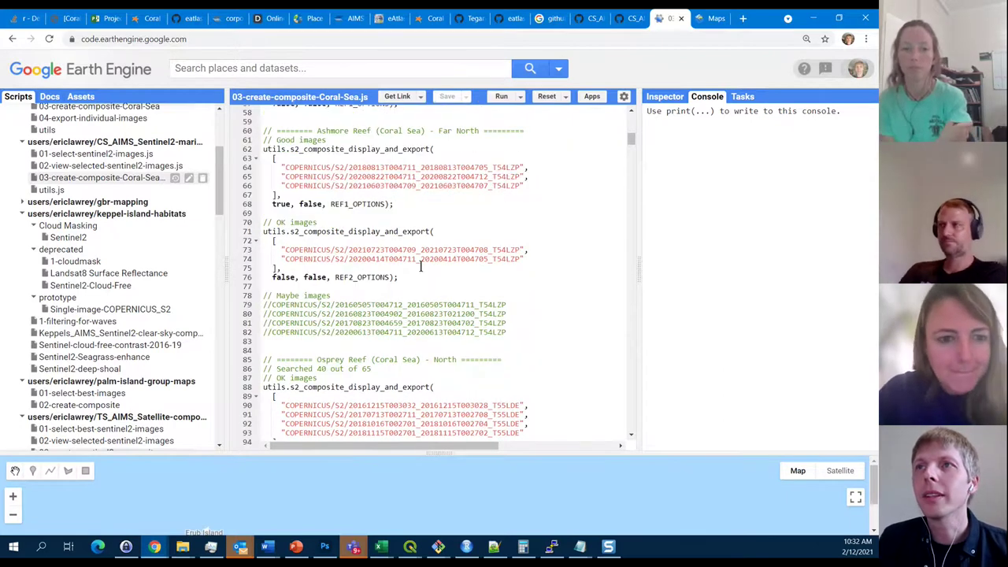
pyautogui.scroll(5, 421, 265)
pyautogui.scroll(2, 420, 267)
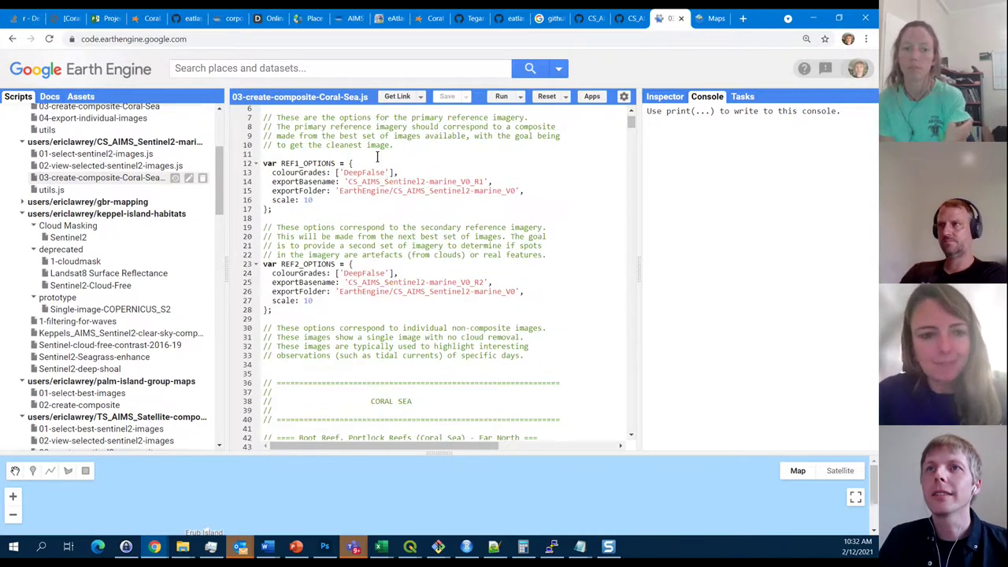
pyautogui.scroll(1, 371, 163)
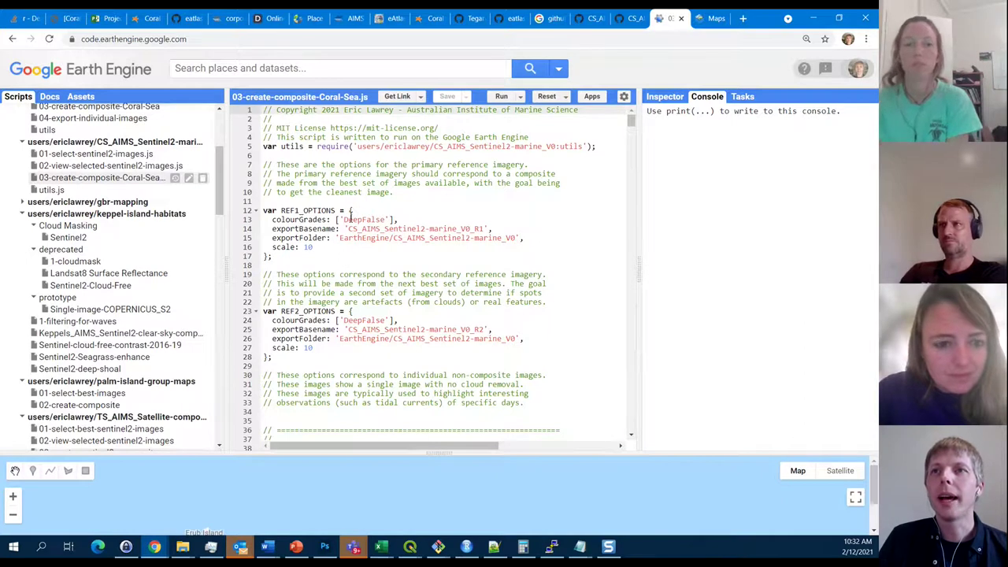
pyautogui.moveTo(339, 219); pyautogui.dragTo(388, 219)
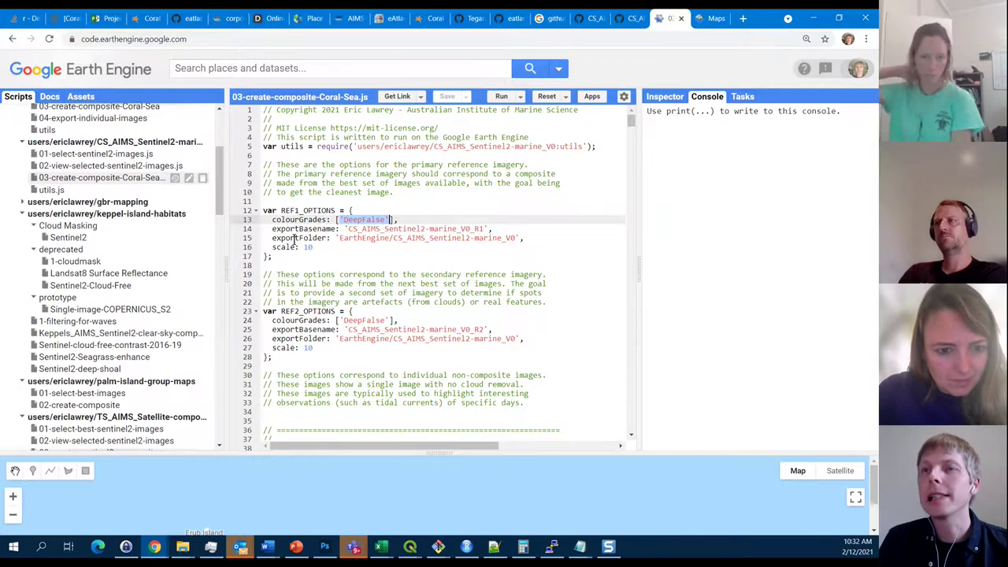
pyautogui.scroll(-5, 331, 246)
pyautogui.scroll(5, 362, 252)
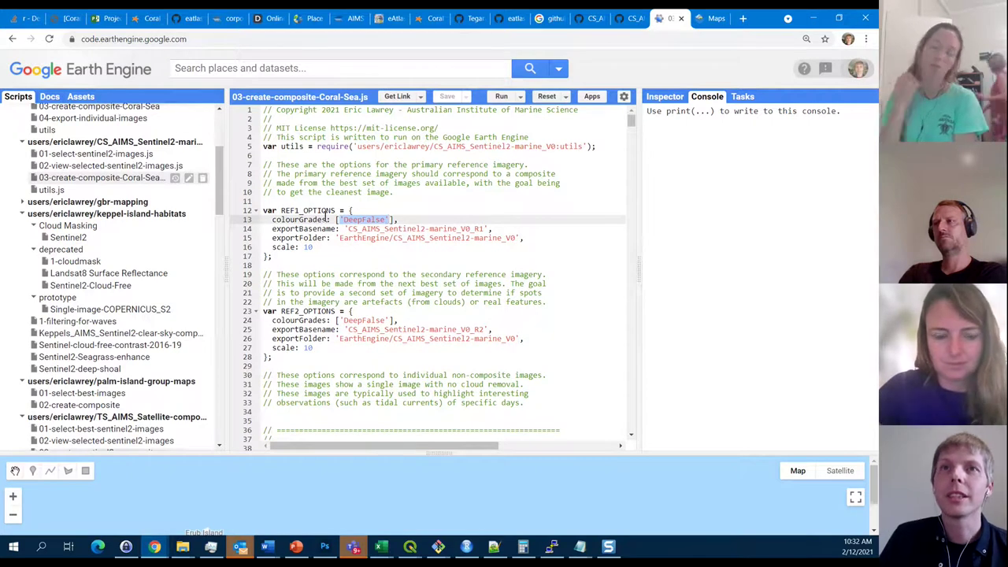
pyautogui.scroll(1, 92, 183)
pyautogui.scroll(3, 92, 183)
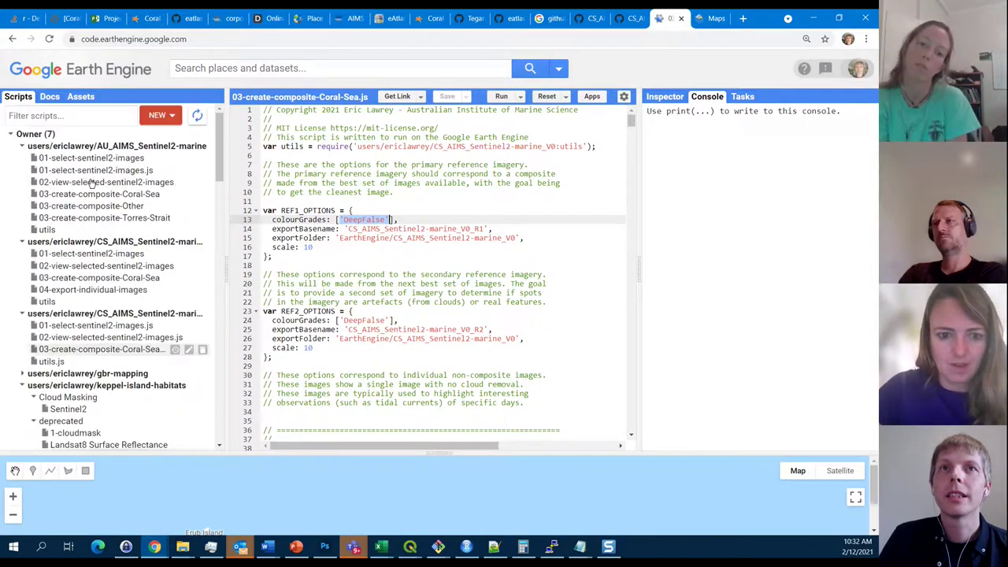
pyautogui.scroll(-6, 94, 204)
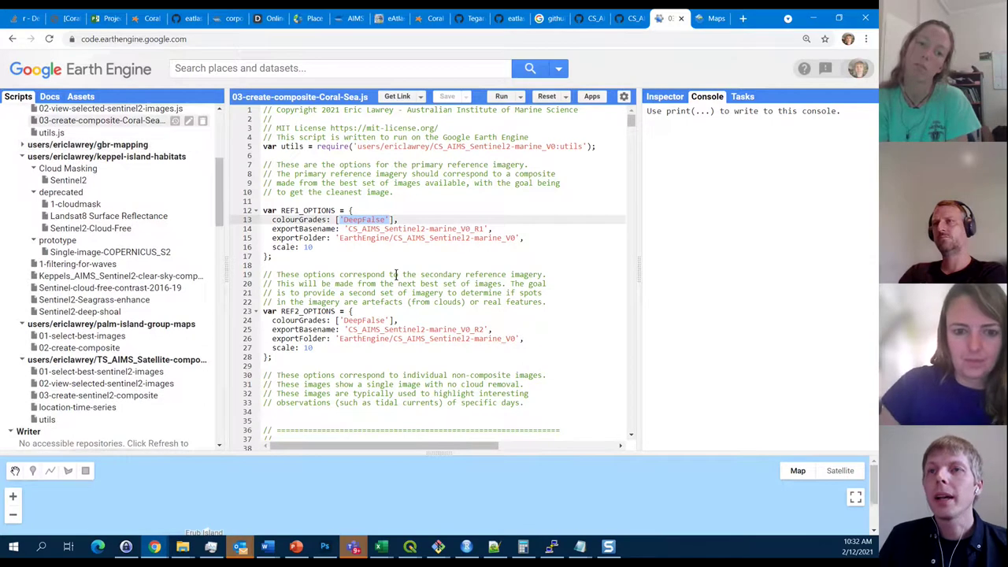
# Examine the composite export block for Boot Reef and Portlock Reefs, including its CLOUD_PIXEL_PERCENTAGE note.
pyautogui.scroll(-4, 397, 274)
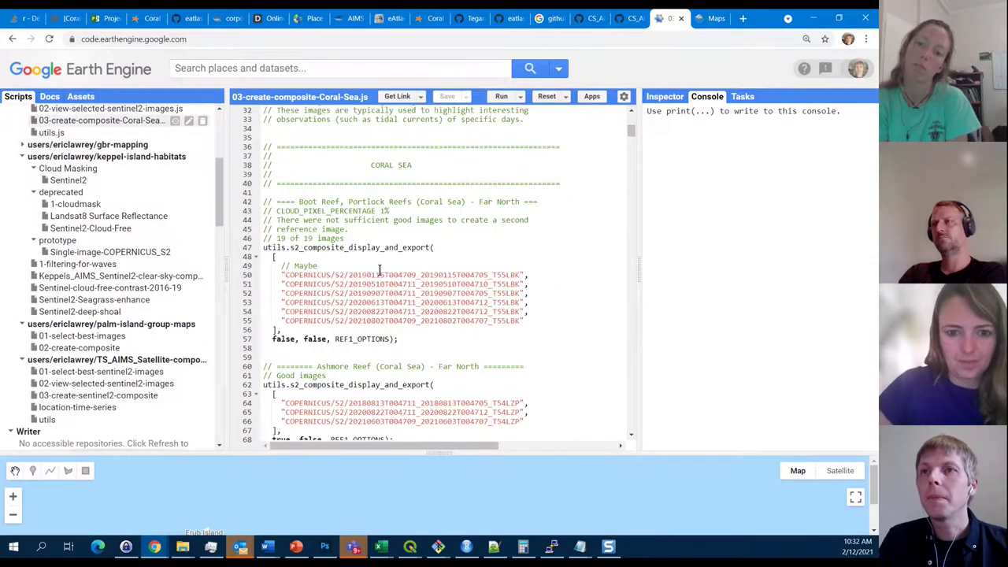
pyautogui.scroll(-1, 353, 277)
pyautogui.moveTo(265, 155); pyautogui.dragTo(405, 296)
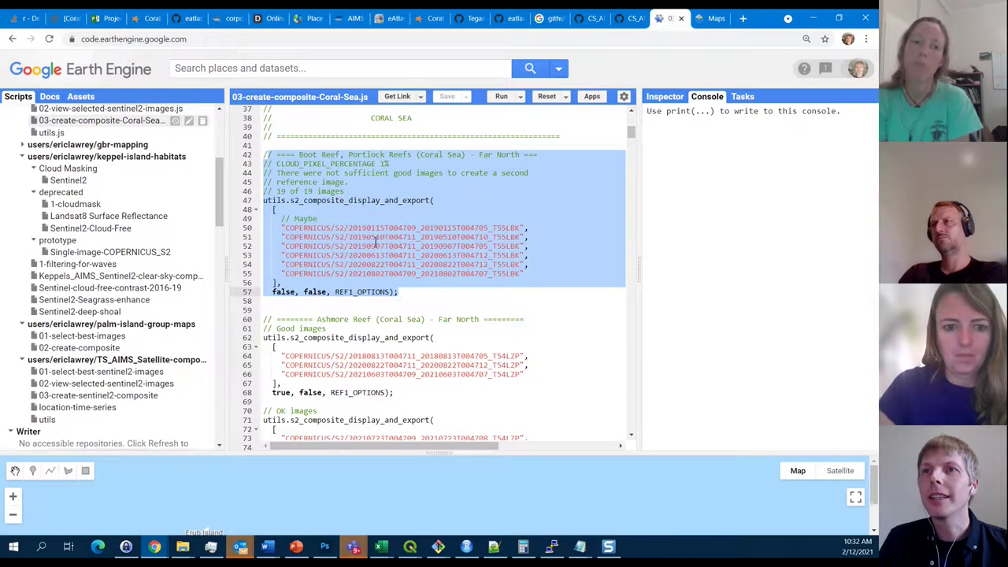
pyautogui.click(356, 273)
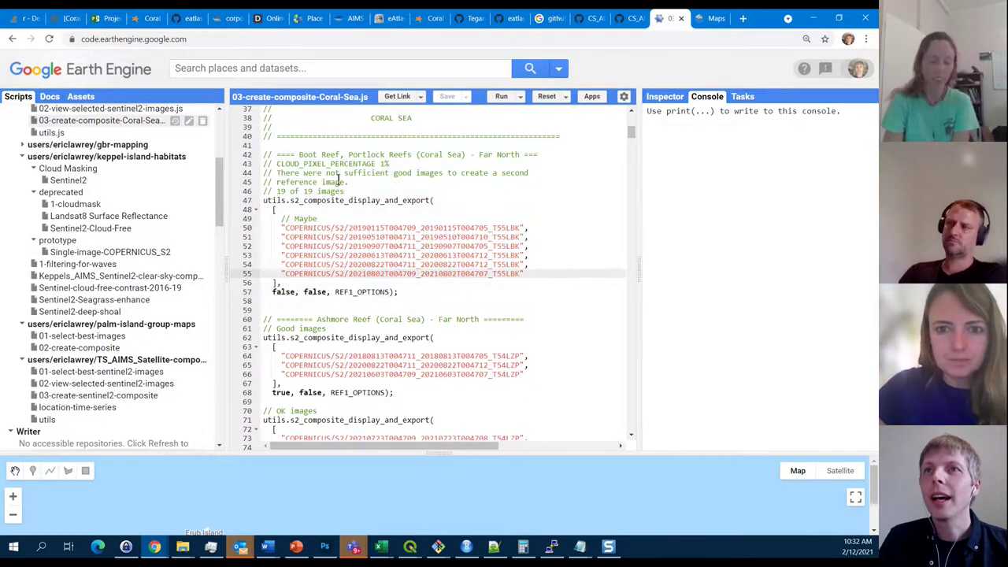
pyautogui.moveTo(389, 163); pyautogui.dragTo(379, 163)
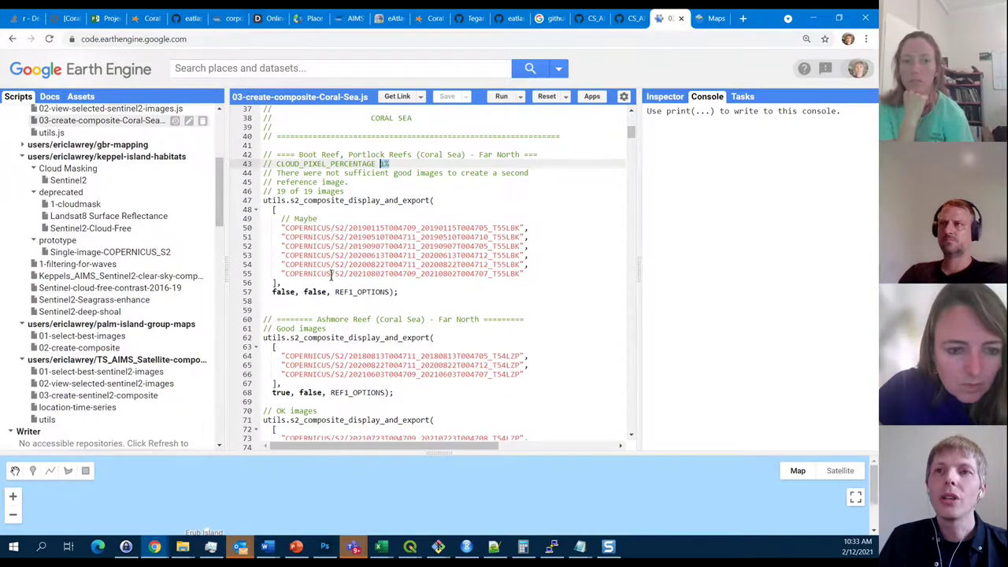
# Compare the Ashmore Reef composite blocks for good images with REF1_OPTIONS and OK images with REF2_OPTIONS.
pyautogui.scroll(-3, 331, 275)
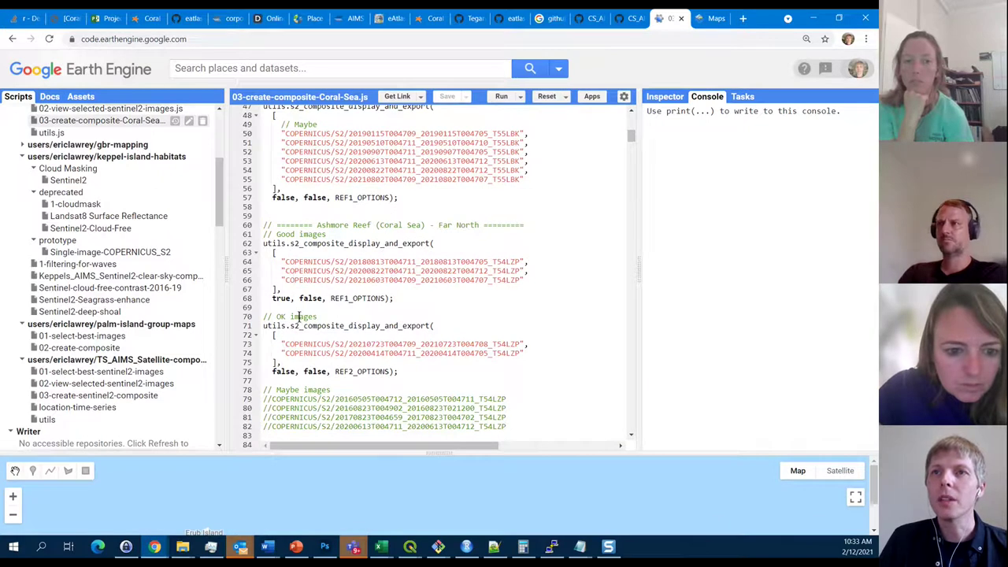
pyautogui.click(263, 244)
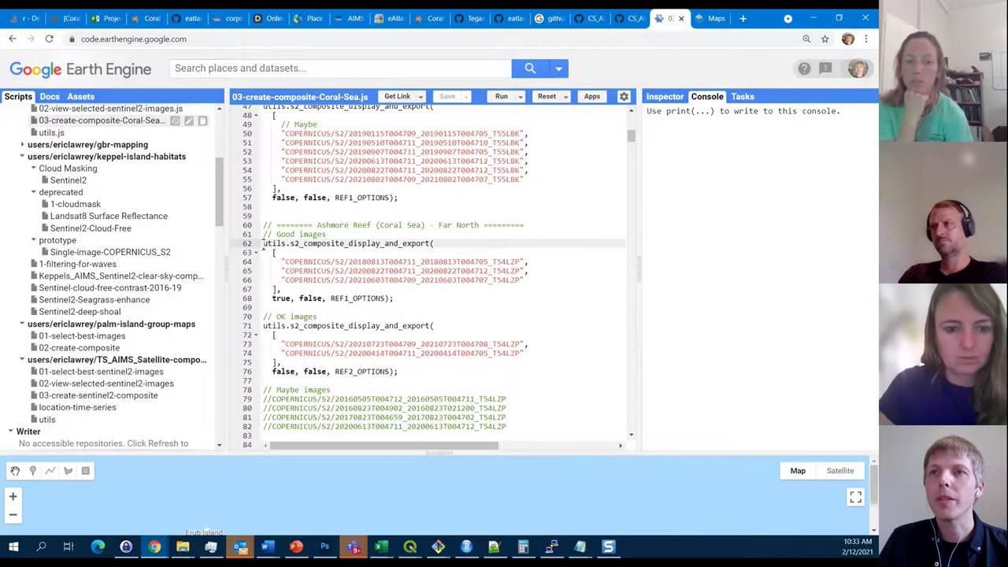
pyautogui.moveTo(263, 246); pyautogui.dragTo(404, 300)
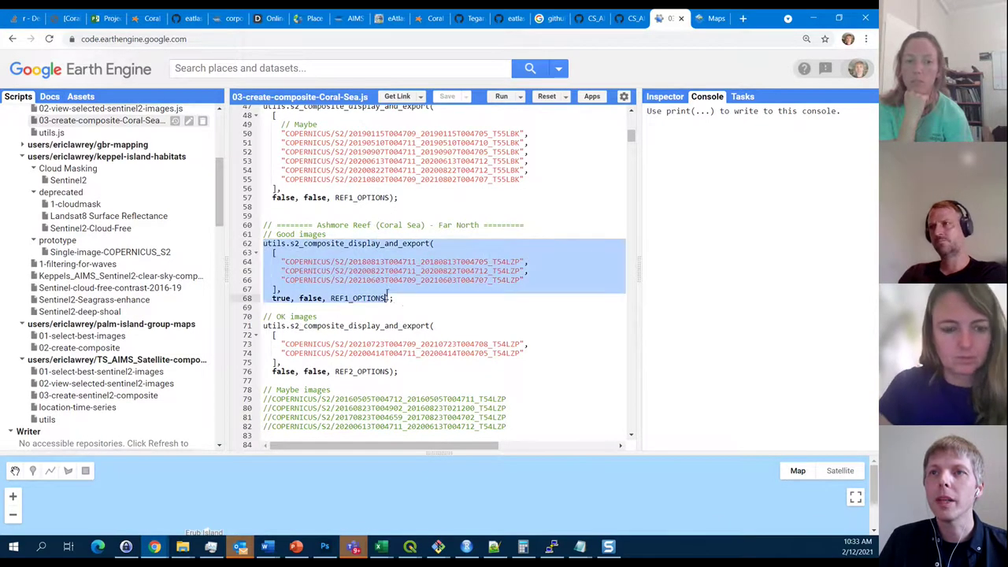
pyautogui.click(269, 317)
pyautogui.moveTo(273, 322); pyautogui.dragTo(408, 375)
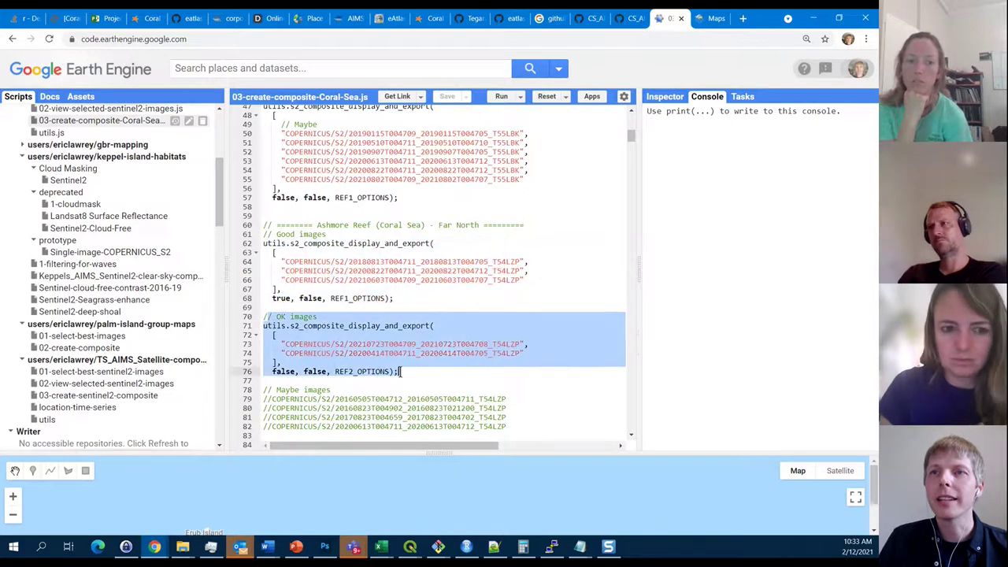
pyautogui.click(405, 373)
# Inspect the list of image IDs in the Boot Reef block and the Maybe comment that rates them.
pyautogui.scroll(2, 377, 255)
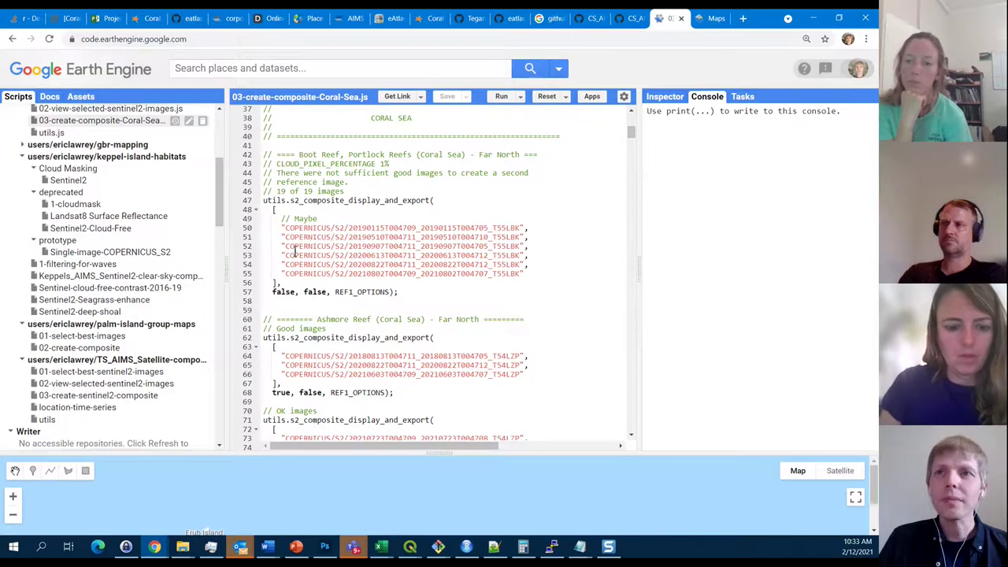
pyautogui.moveTo(282, 228); pyautogui.dragTo(546, 277)
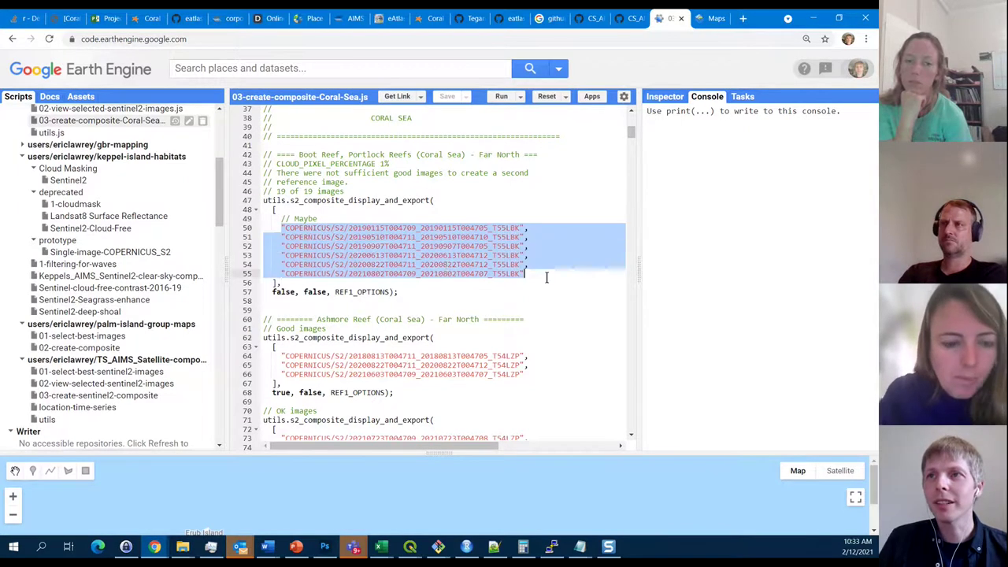
pyautogui.doubleClick(296, 219)
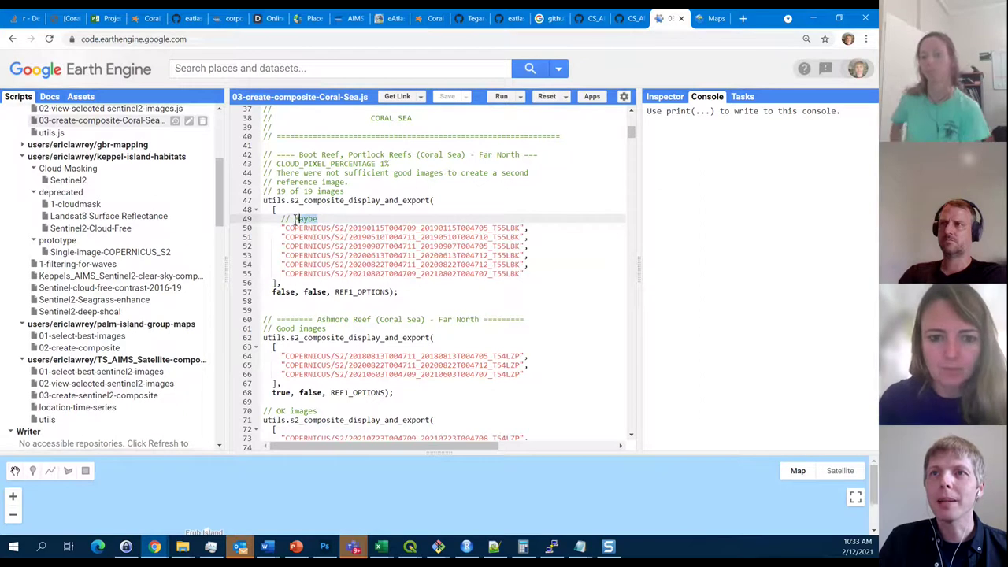
# Examine the Boot Reef export block from its Maybe comment and image IDs to the whole REF1_OPTIONS call.
pyautogui.hotkey('shift', 'Home')
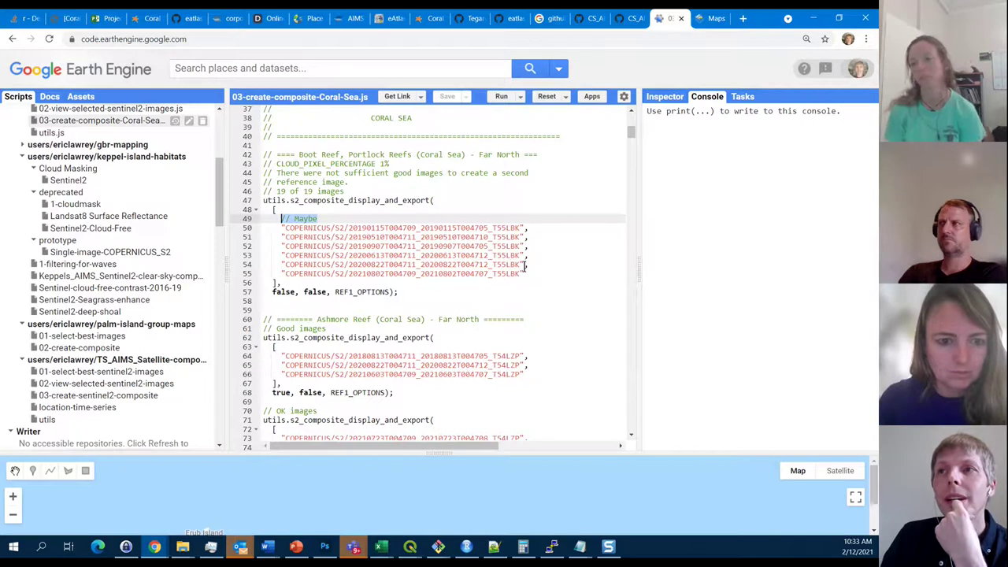
pyautogui.moveTo(524, 274); pyautogui.dragTo(271, 229)
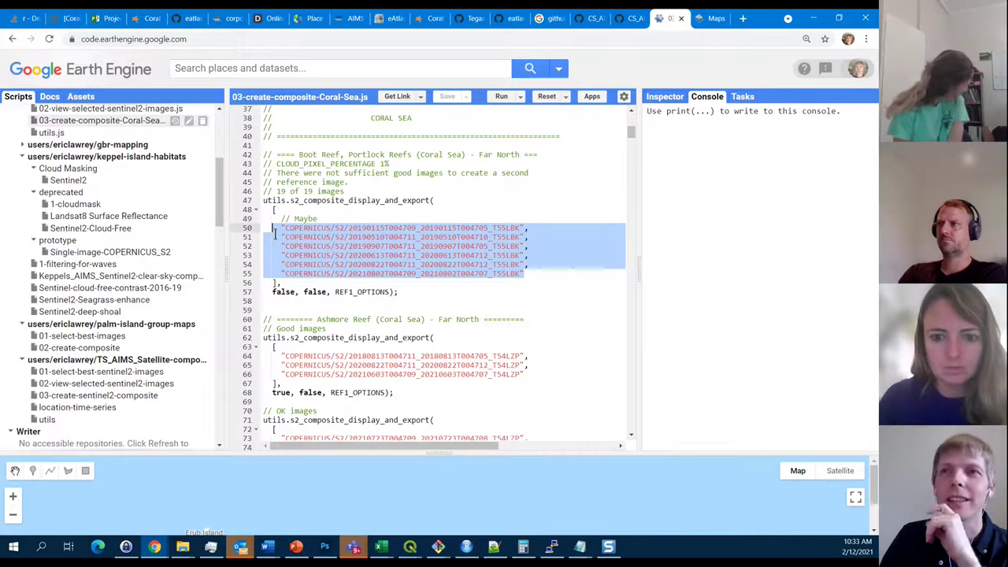
pyautogui.click(308, 246)
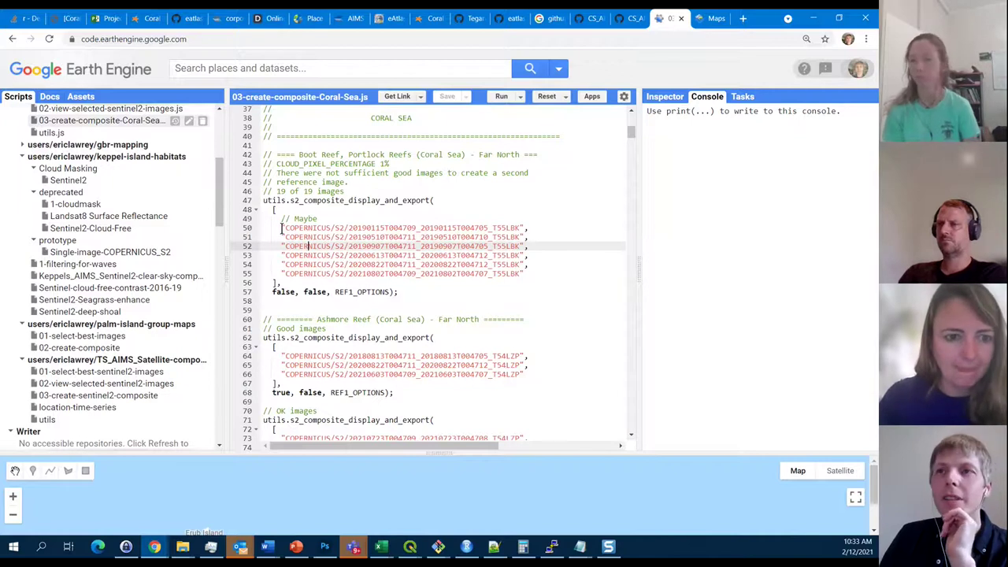
pyautogui.click(399, 292)
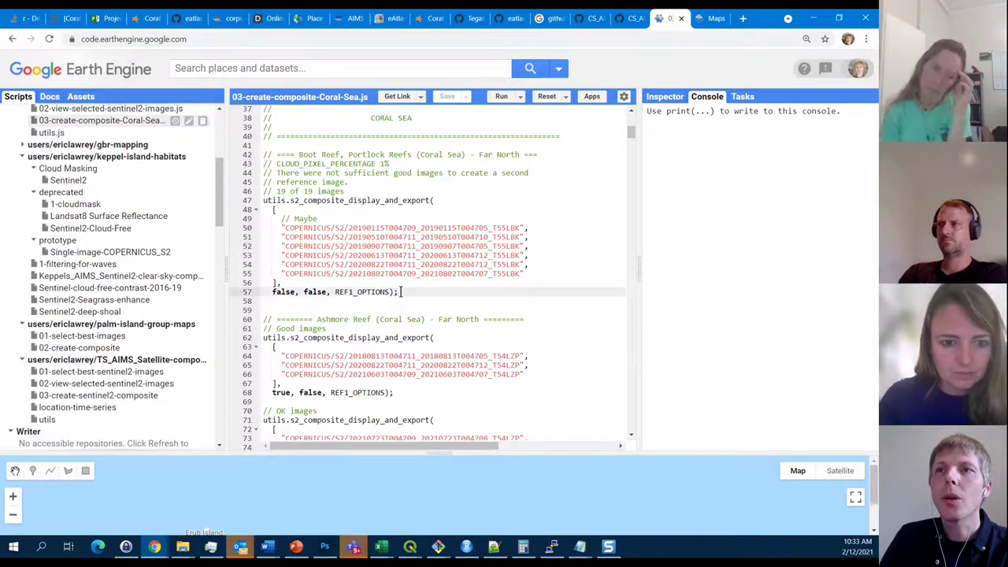
pyautogui.moveTo(399, 293); pyautogui.dragTo(266, 191)
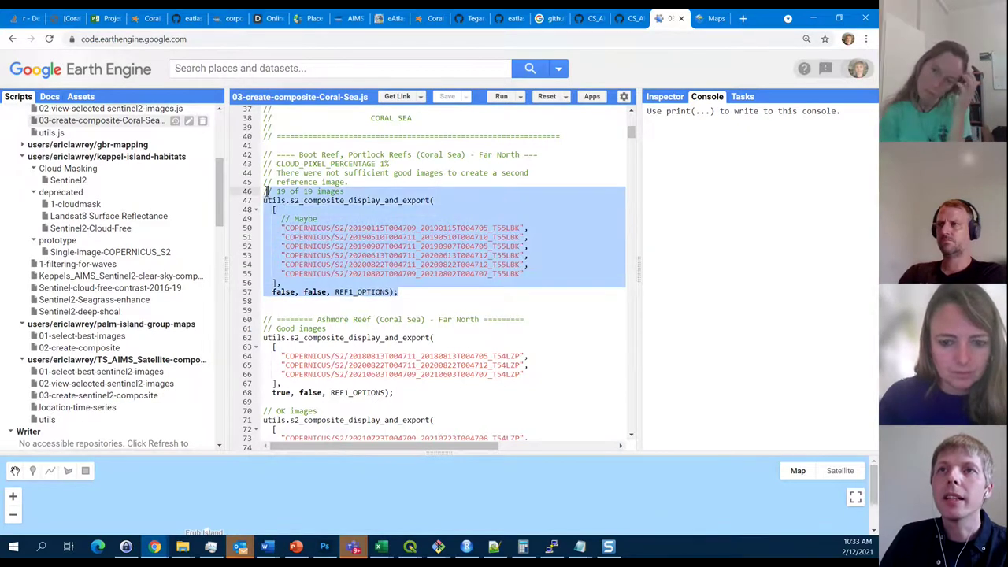
pyautogui.click(345, 191)
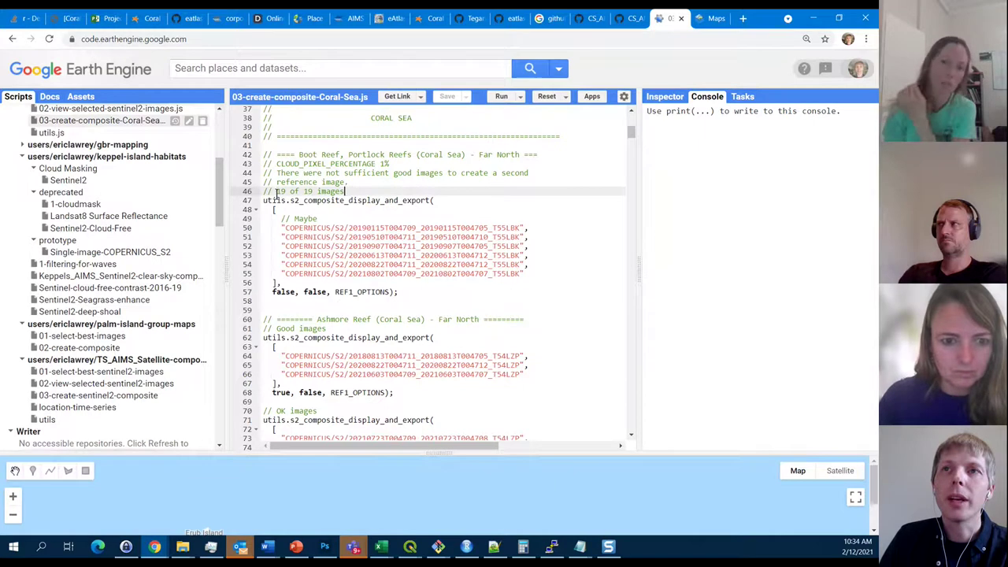
# Check the comment above the Boot Reef export call that records how many available images were searched.
pyautogui.moveTo(276, 191); pyautogui.dragTo(345, 192)
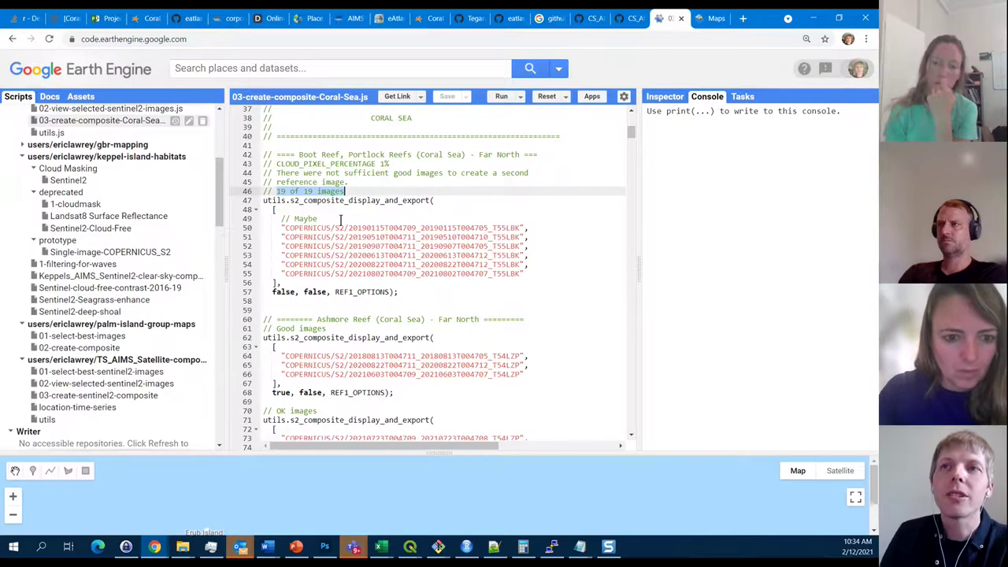
pyautogui.scroll(-1, 363, 310)
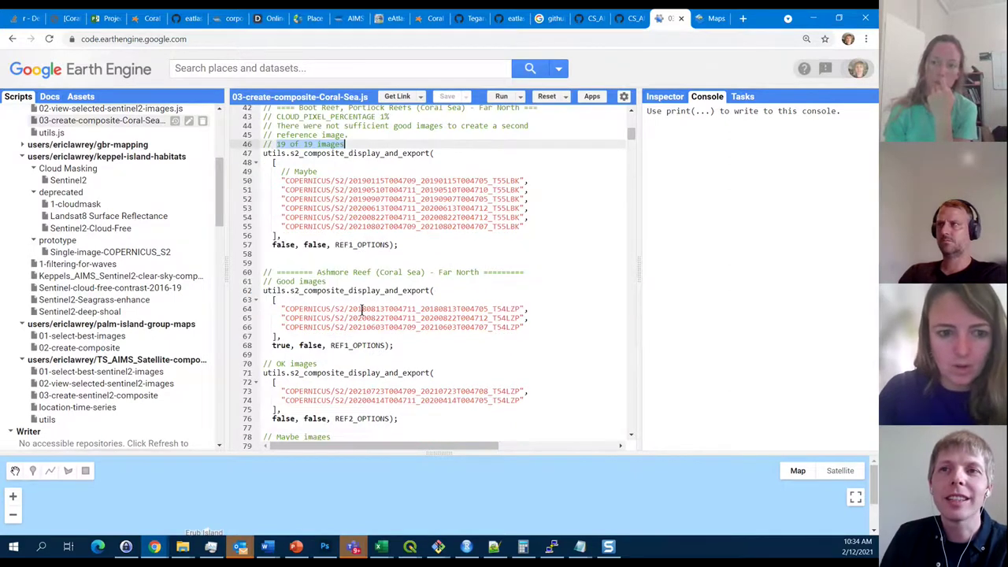
pyautogui.scroll(-1, 362, 310)
pyautogui.scroll(1, 362, 309)
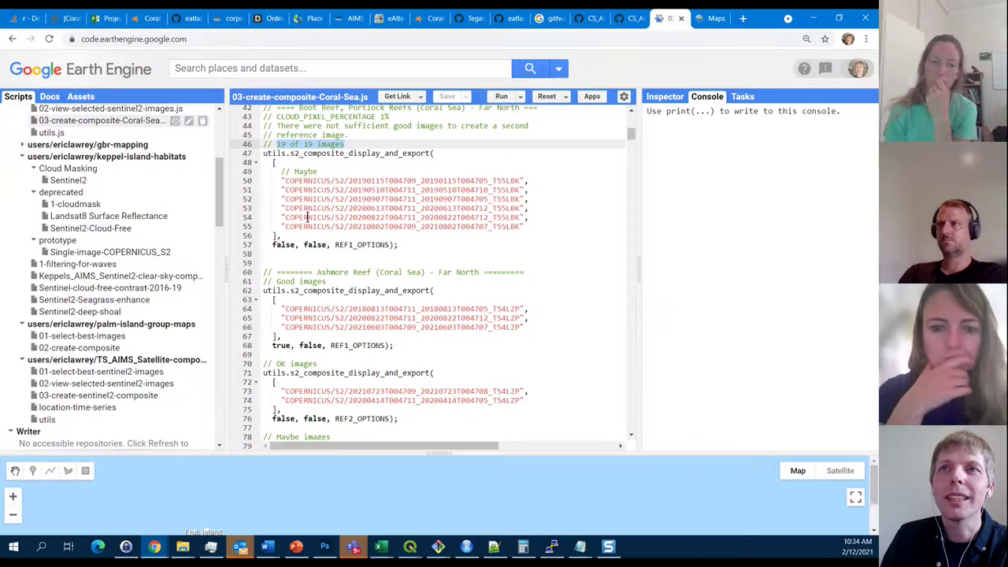
pyautogui.moveTo(350, 144); pyautogui.dragTo(276, 145)
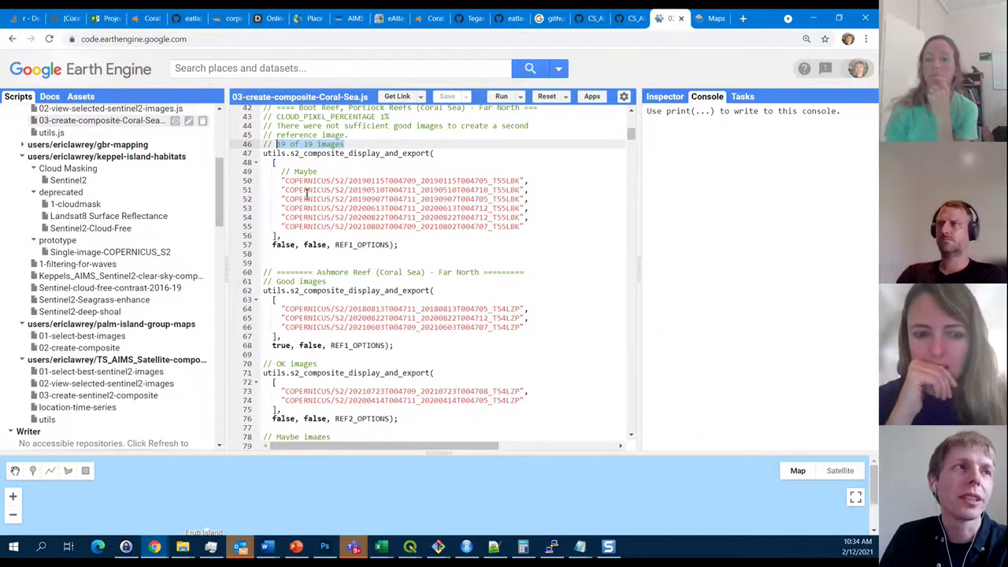
# Review the searched-image comments for Osprey Reef, Bougainville Reef and Diane Bank, including Diane Bank's REF1_OPTIONS image list.
pyautogui.scroll(-3, 307, 197)
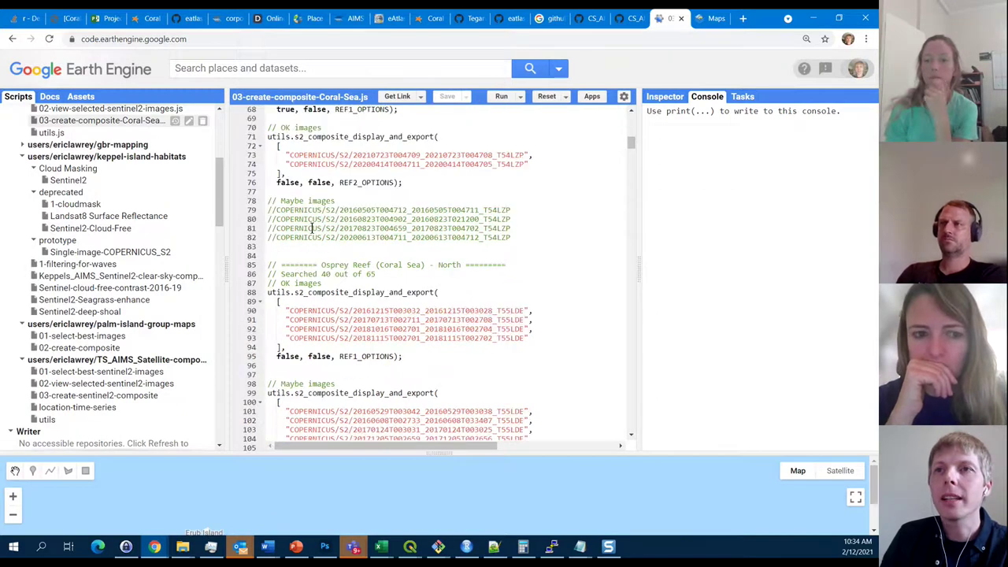
pyautogui.scroll(-2, 337, 220)
pyautogui.moveTo(376, 180); pyautogui.dragTo(281, 180)
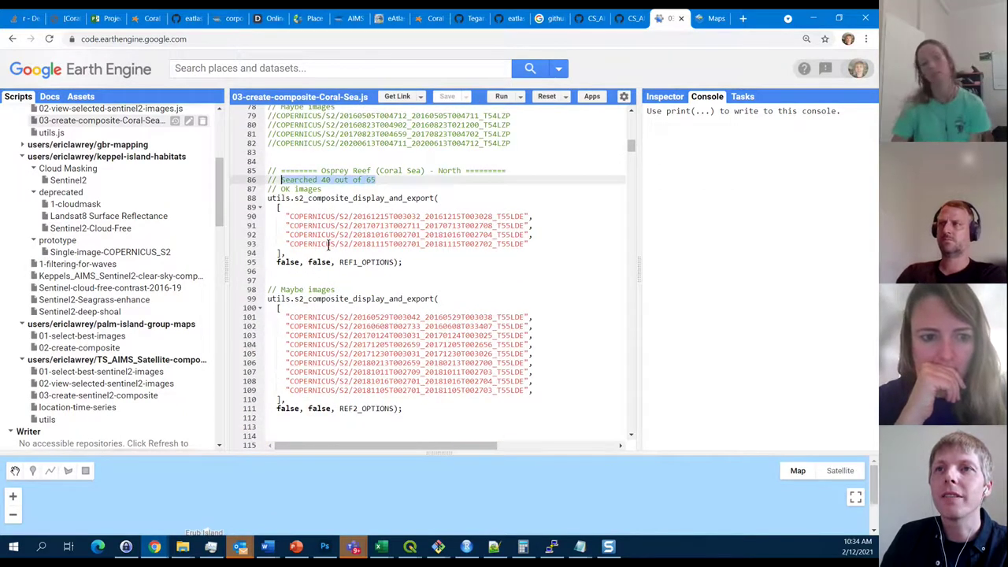
pyautogui.scroll(-3, 329, 246)
pyautogui.scroll(-1, 328, 245)
pyautogui.moveTo(406, 218); pyautogui.dragTo(281, 220)
pyautogui.scroll(-3, 293, 264)
pyautogui.scroll(-2, 293, 264)
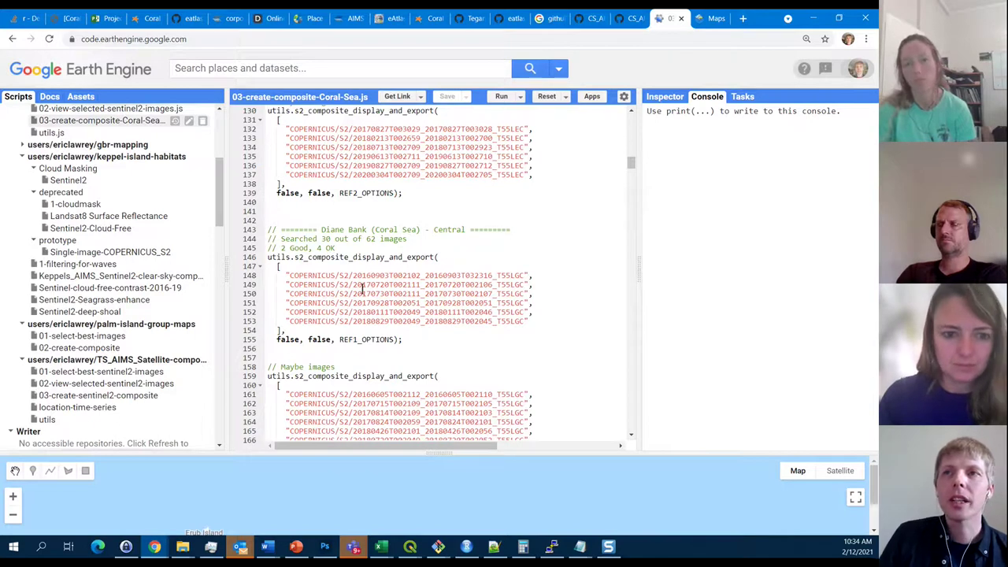
pyautogui.moveTo(534, 321); pyautogui.dragTo(286, 276)
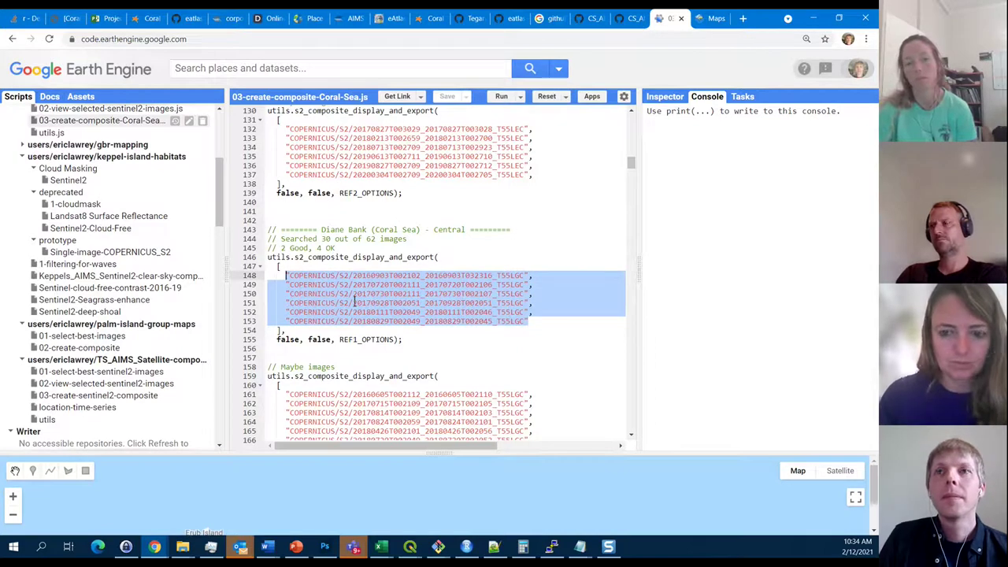
# Compare Bougainville Reef's REF1_OPTIONS image list with its Maybe images list, focusing on the last REF1_OPTIONS image.
pyautogui.scroll(10, 351, 284)
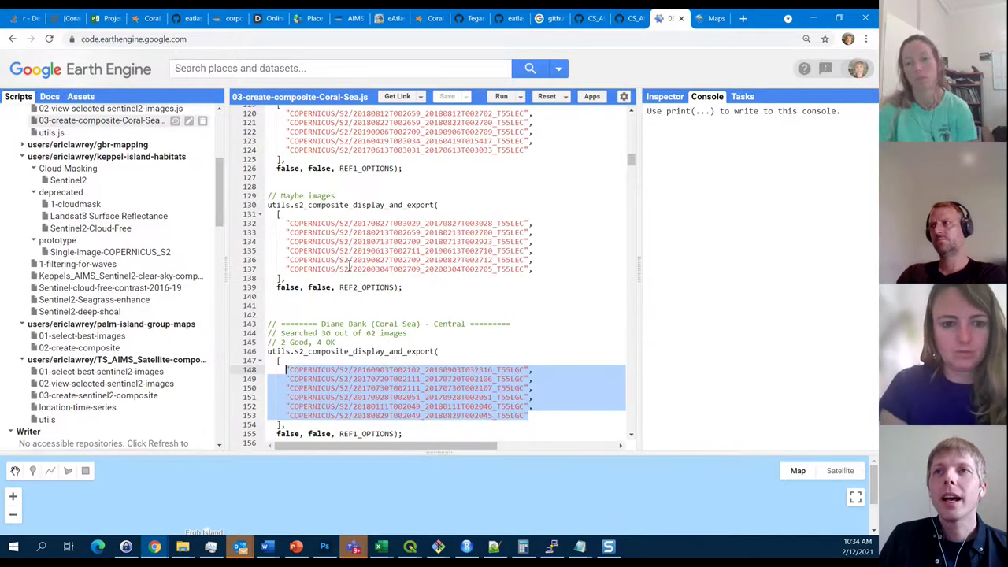
pyautogui.scroll(3, 349, 265)
pyautogui.scroll(-10, 349, 266)
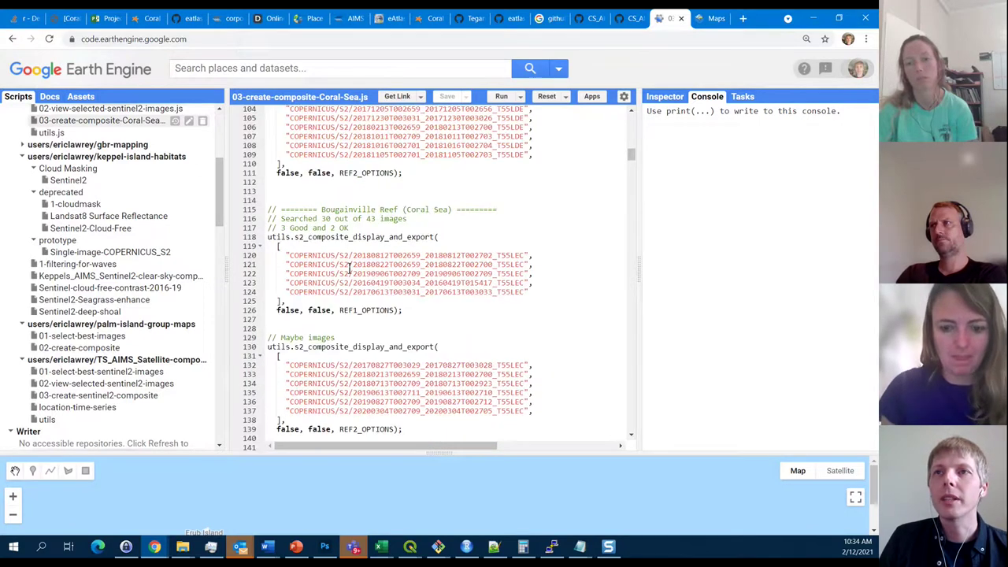
pyautogui.scroll(-1, 350, 267)
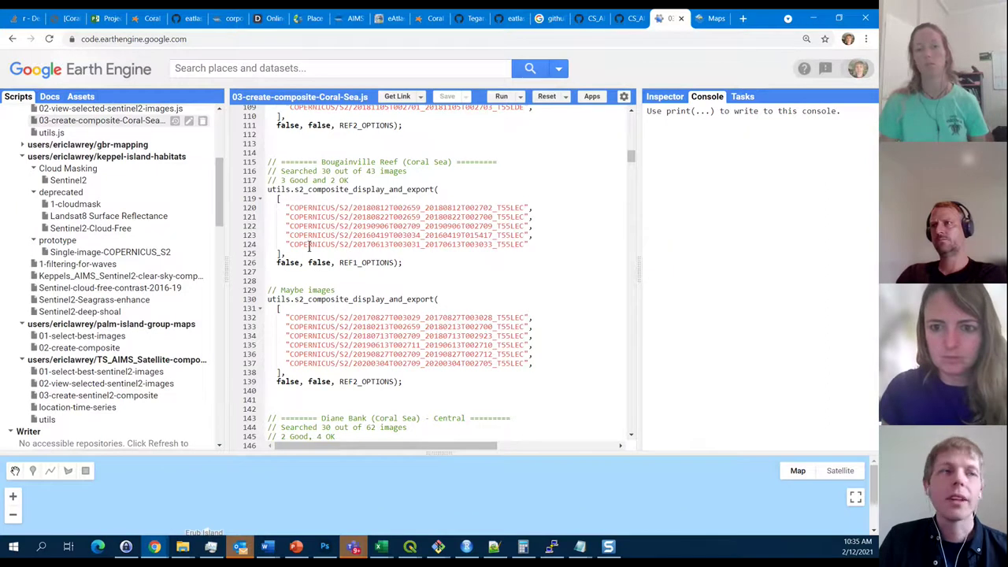
pyautogui.click(295, 244)
pyautogui.moveTo(295, 245); pyautogui.dragTo(528, 244)
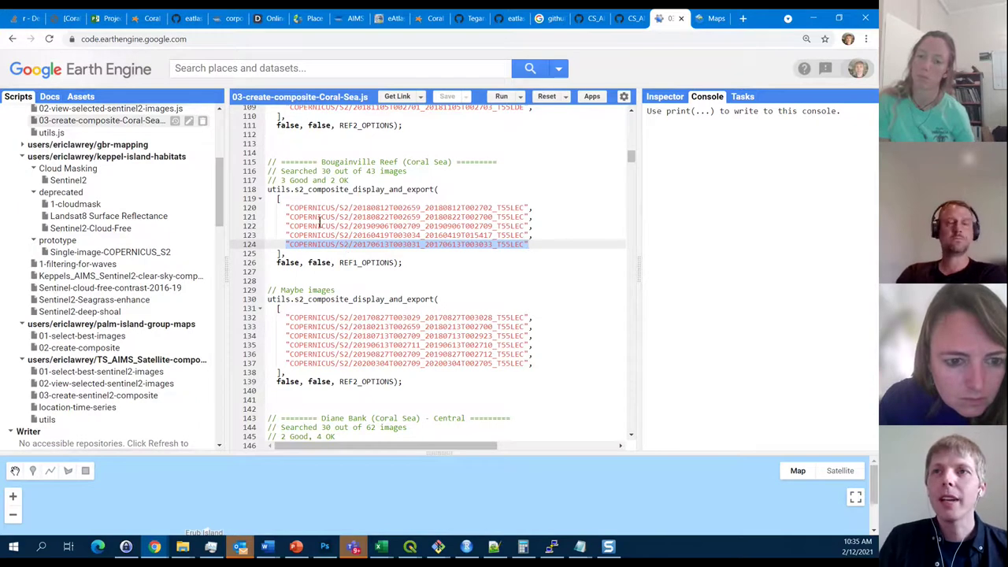
pyautogui.moveTo(286, 208); pyautogui.dragTo(561, 368)
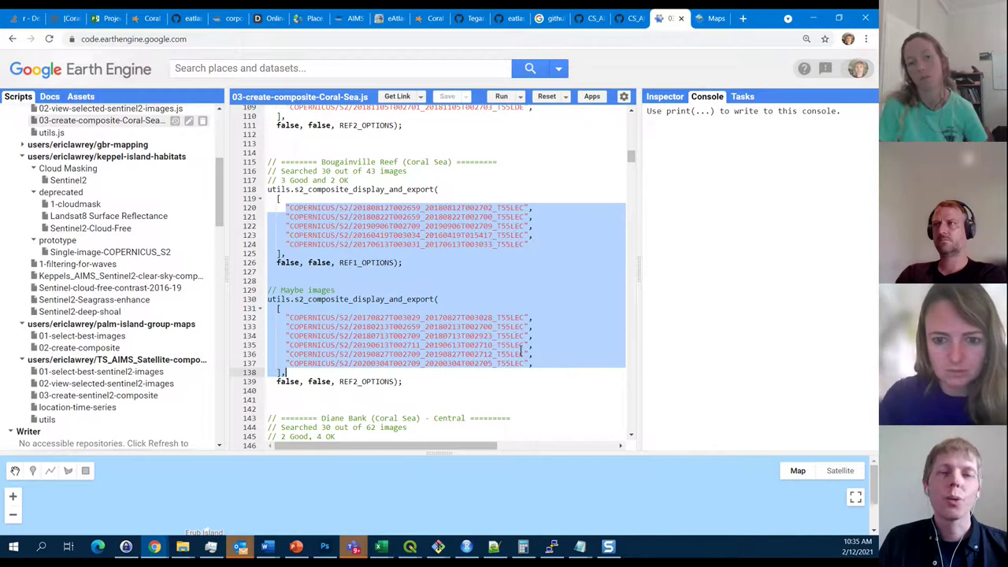
pyautogui.click(546, 244)
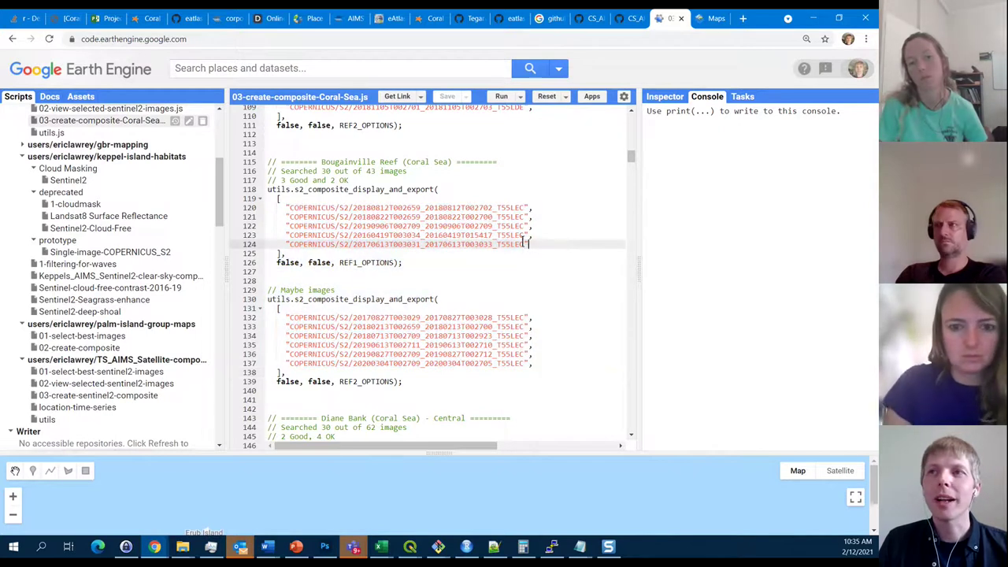
pyautogui.moveTo(526, 245); pyautogui.dragTo(285, 208)
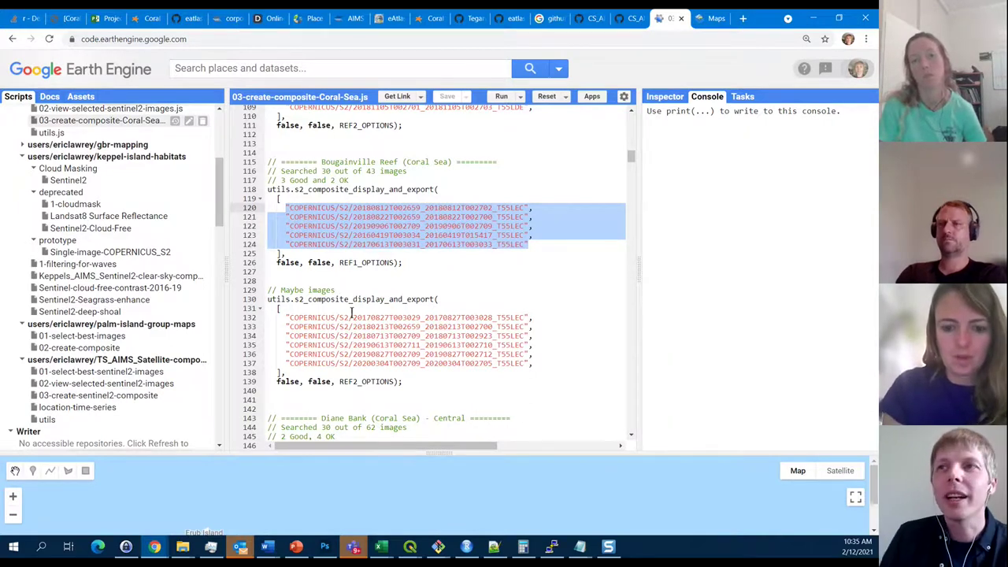
pyautogui.click(554, 255)
pyautogui.moveTo(529, 244); pyautogui.dragTo(286, 245)
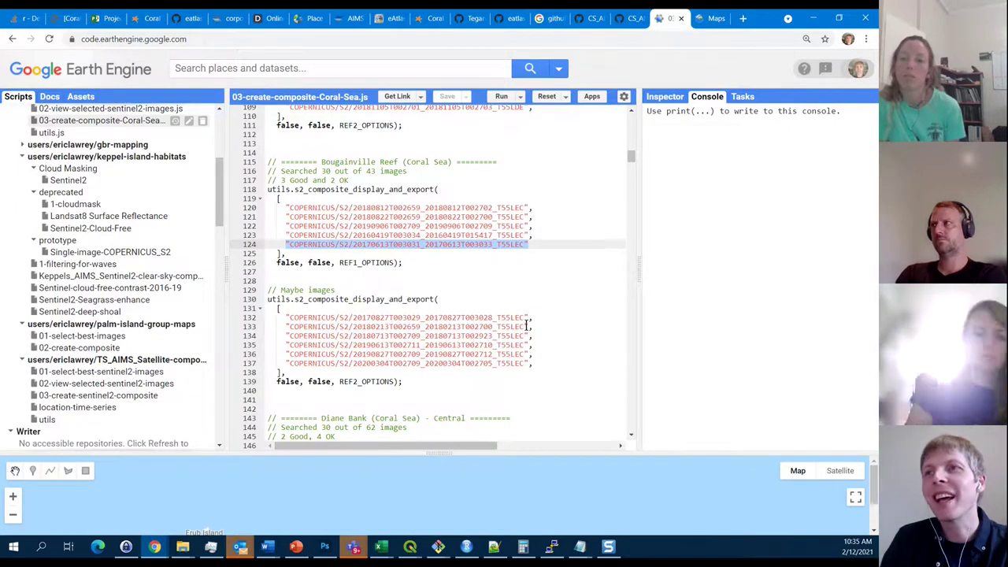
pyautogui.click(533, 234)
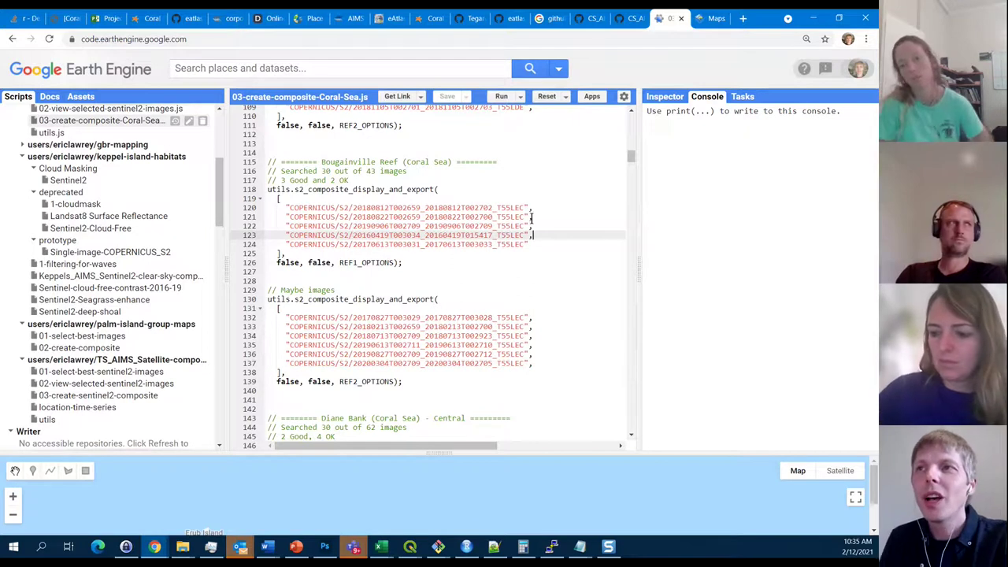
# Inspect the first two and last two images in Bougainville Reef's REF1_OPTIONS list, along with its searched-images comment.
pyautogui.moveTo(269, 207); pyautogui.dragTo(277, 222)
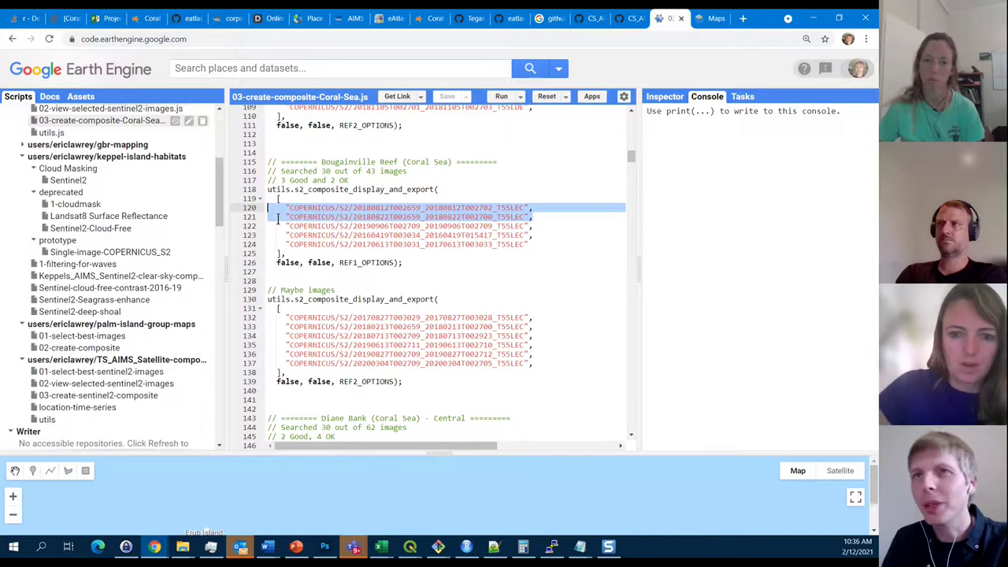
pyautogui.moveTo(529, 245); pyautogui.dragTo(268, 236)
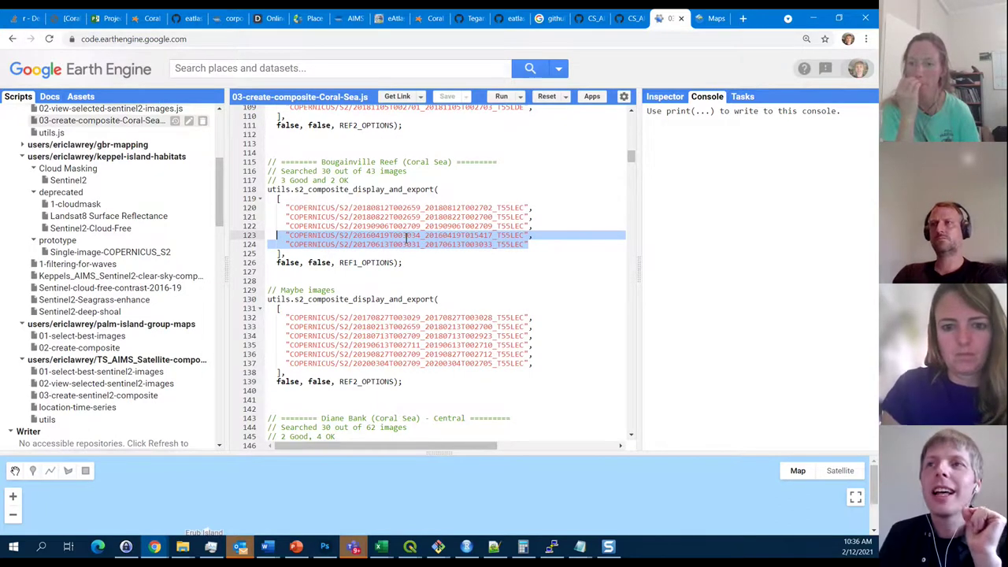
pyautogui.click(533, 245)
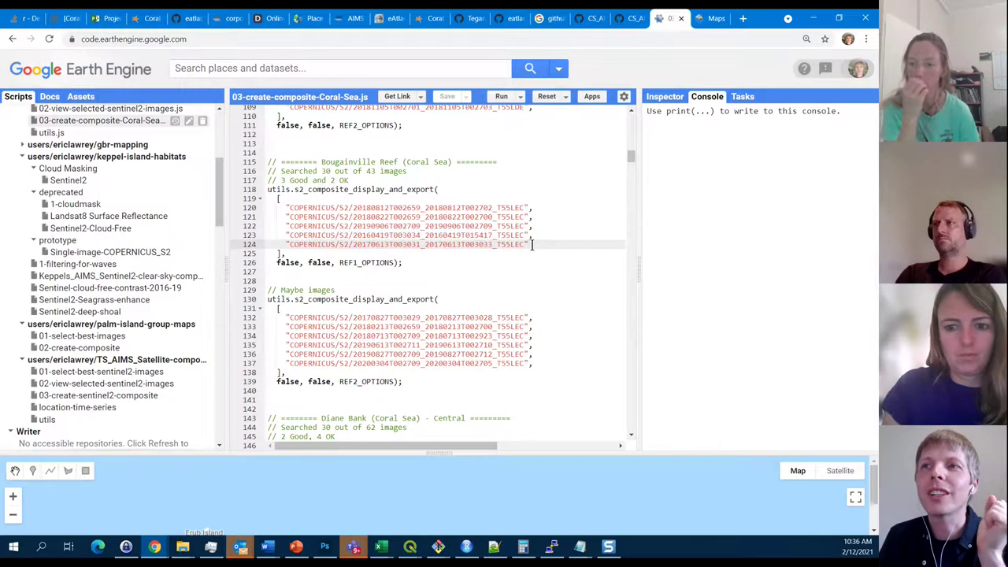
pyautogui.moveTo(533, 245); pyautogui.dragTo(287, 244)
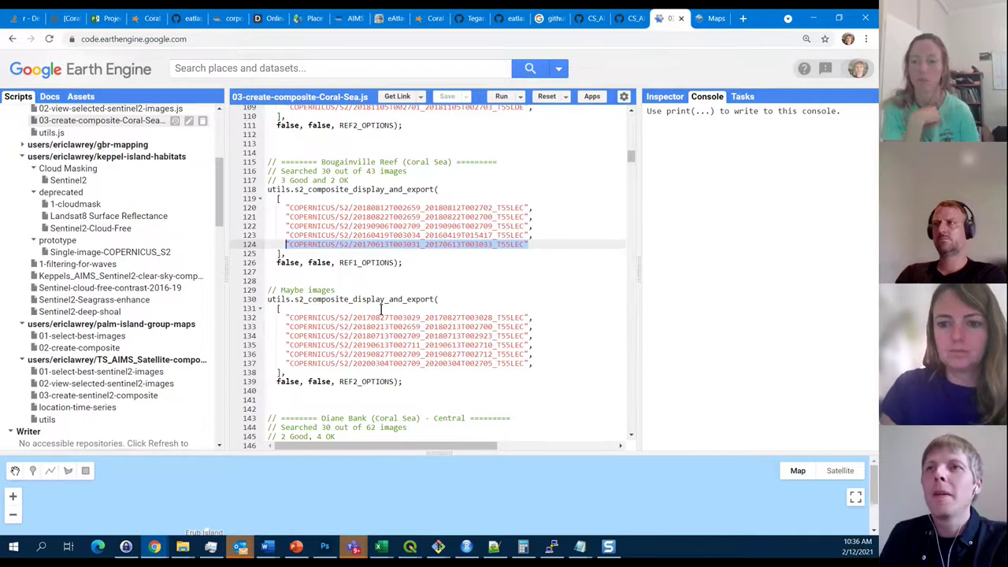
pyautogui.moveTo(406, 171); pyautogui.dragTo(268, 171)
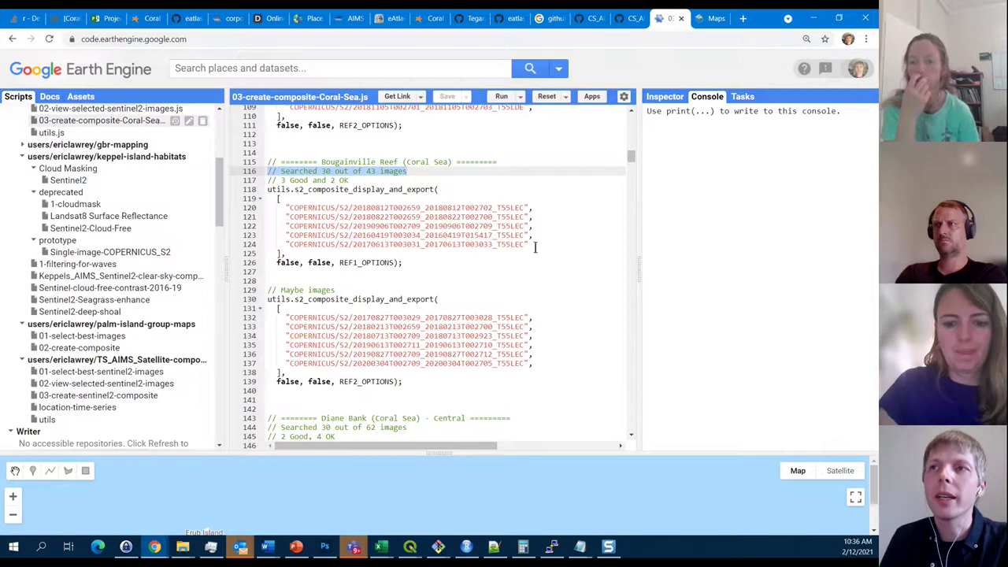
pyautogui.moveTo(529, 245); pyautogui.dragTo(285, 245)
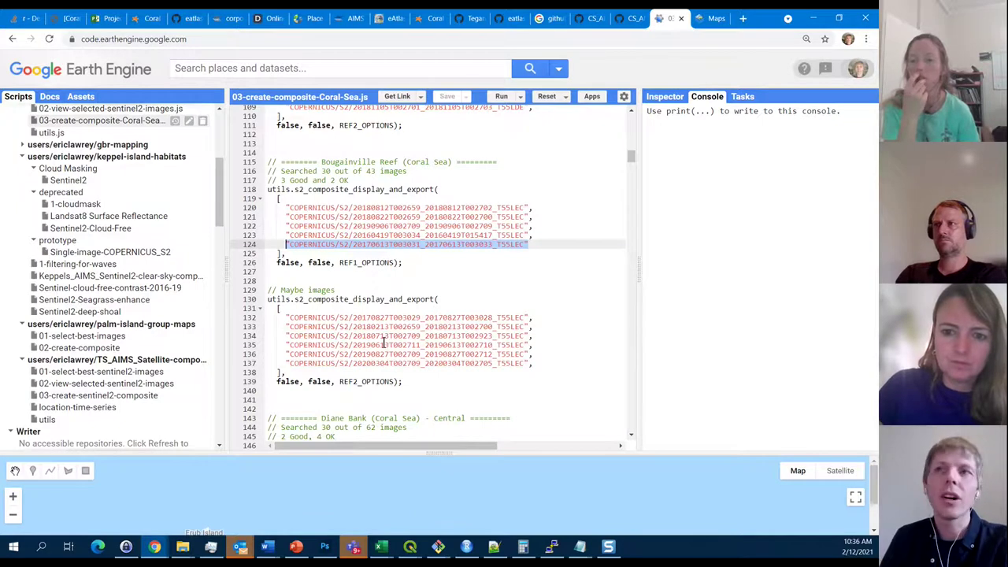
# Return to the Boot Reef block and examine its image IDs and the two boolean arguments before REF1_OPTIONS.
pyautogui.scroll(5, 379, 332)
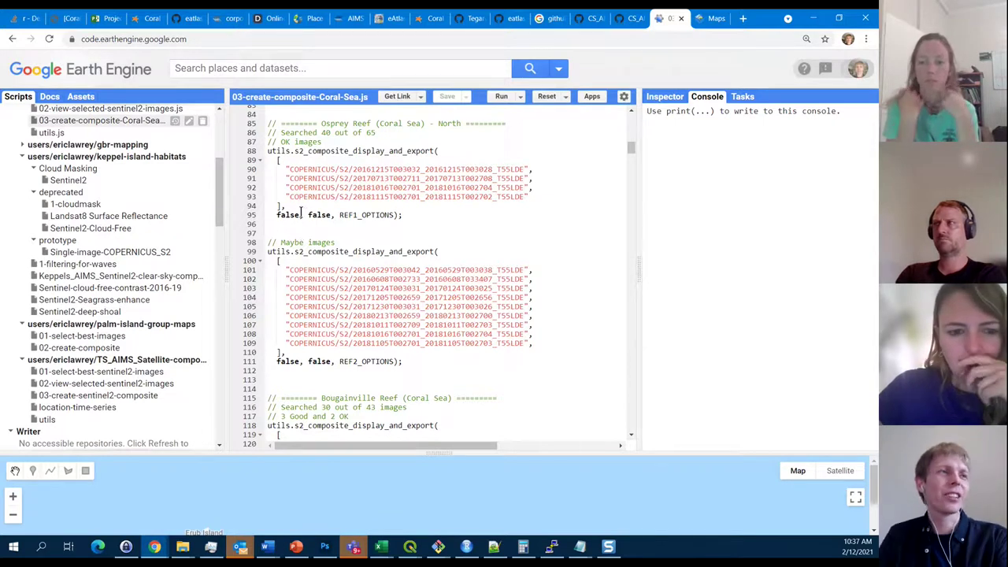
pyautogui.scroll(15, 331, 221)
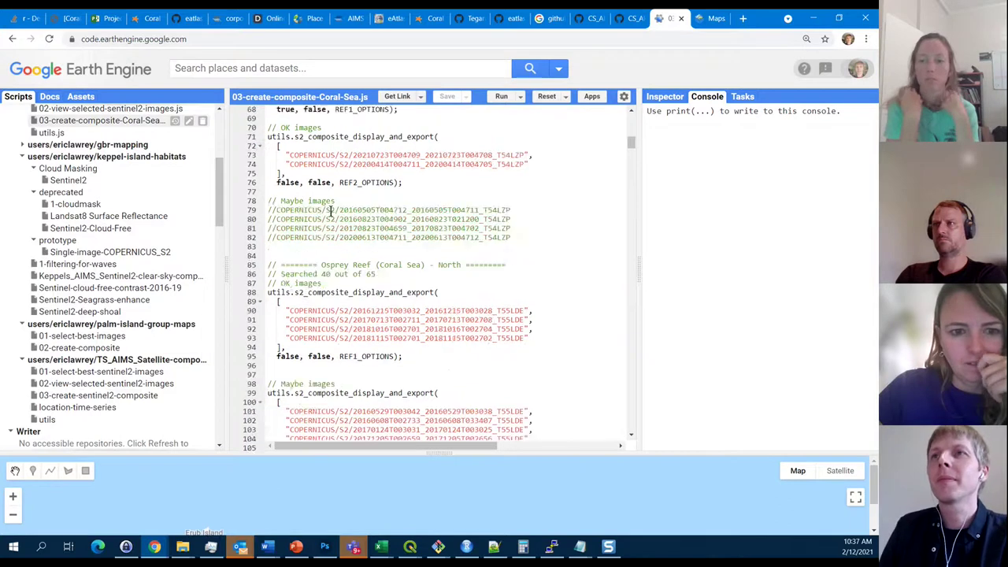
pyautogui.scroll(-8, 332, 213)
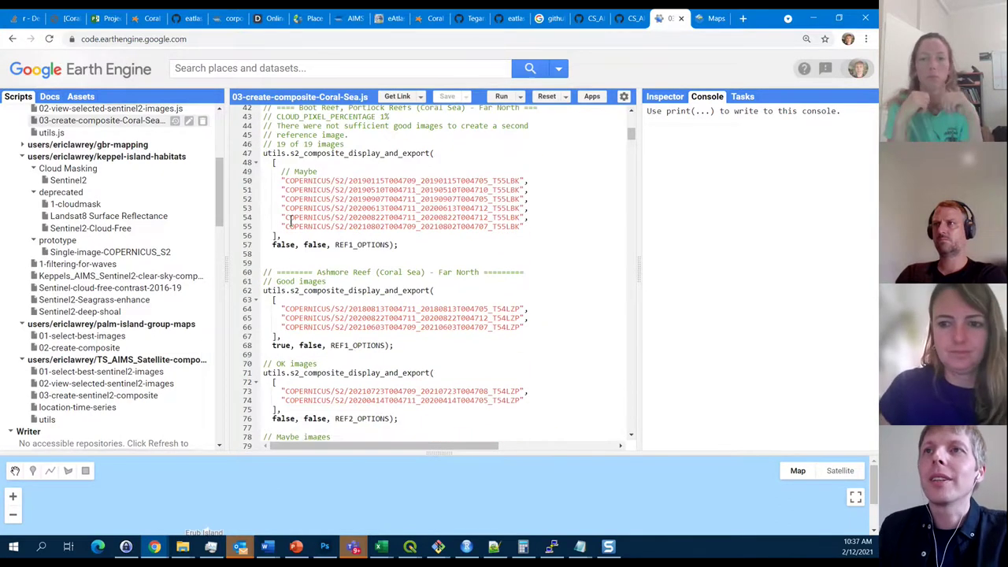
pyautogui.scroll(2, 294, 227)
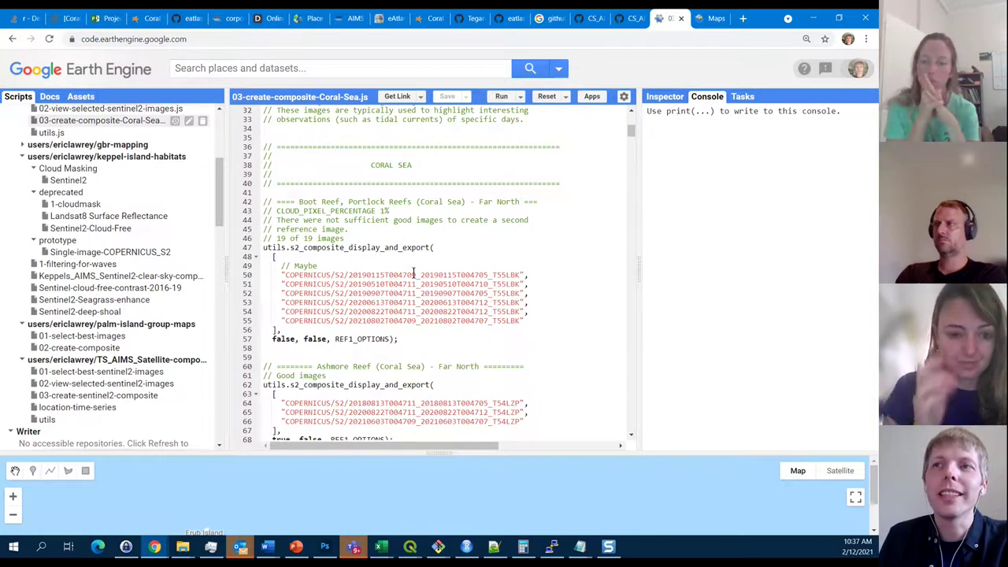
pyautogui.moveTo(526, 320); pyautogui.dragTo(277, 277)
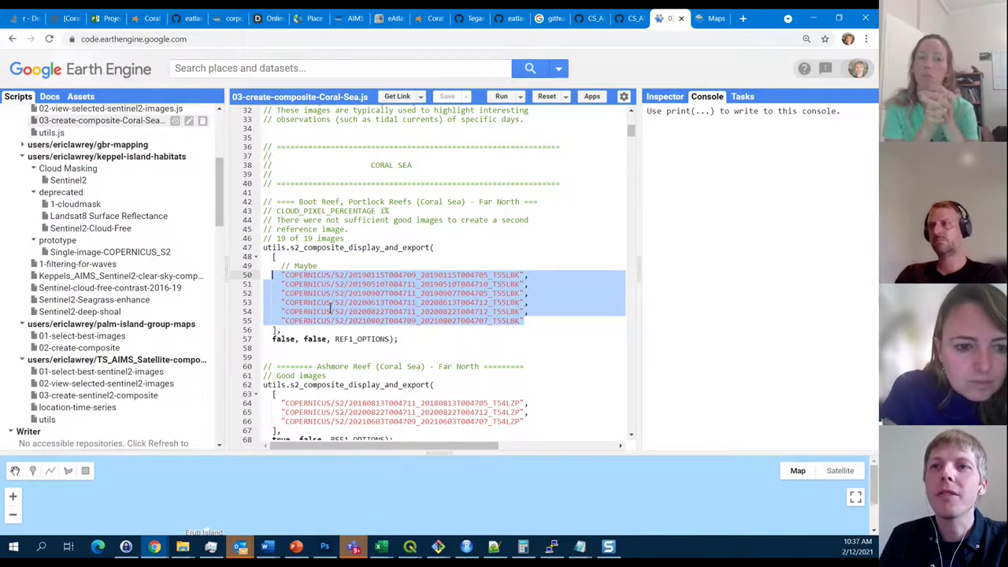
pyautogui.doubleClick(285, 339)
pyautogui.doubleClick(318, 339)
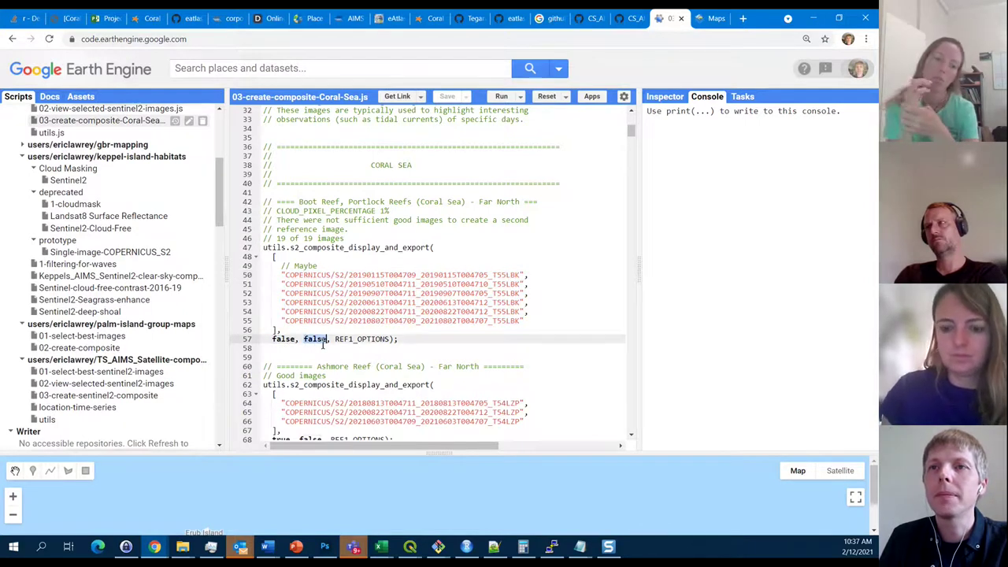
# Copy the function name s2_composite_display_and_export from the Boot Reef block and open utils.js.
pyautogui.click(435, 248)
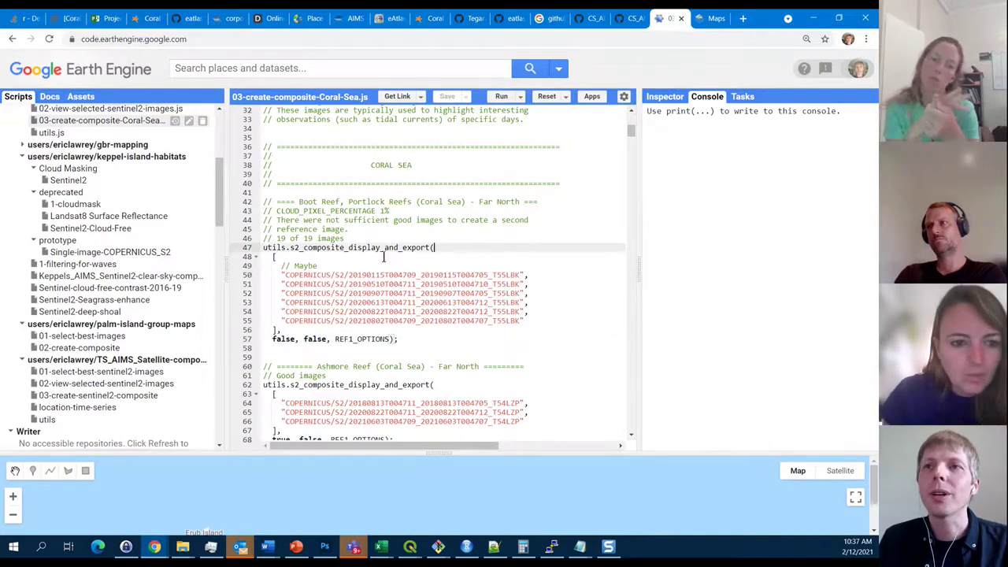
pyautogui.scroll(3, 366, 285)
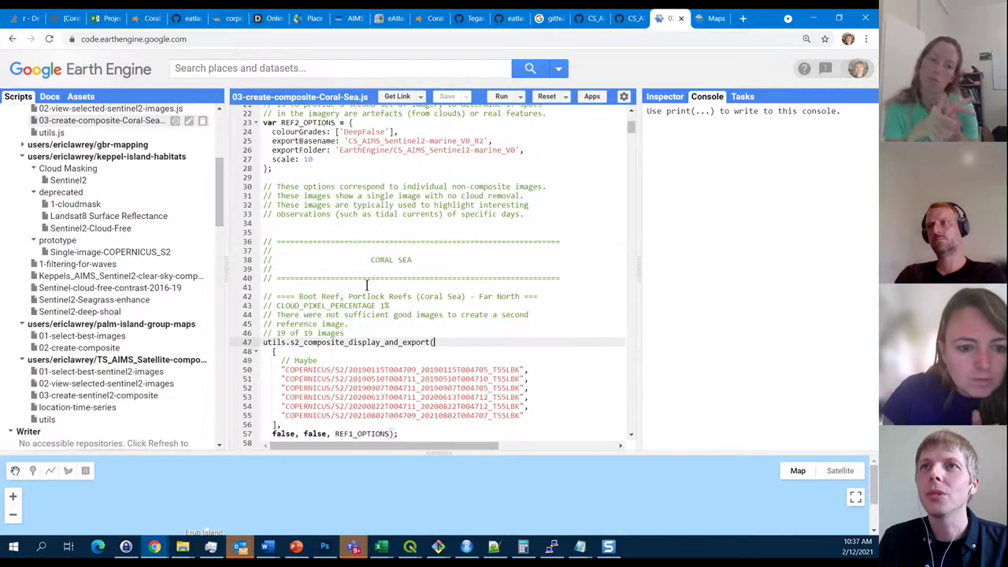
pyautogui.scroll(-2, 366, 285)
pyautogui.scroll(-2, 364, 268)
pyautogui.doubleClick(362, 249)
pyautogui.hotkey('ctrl', 'c')
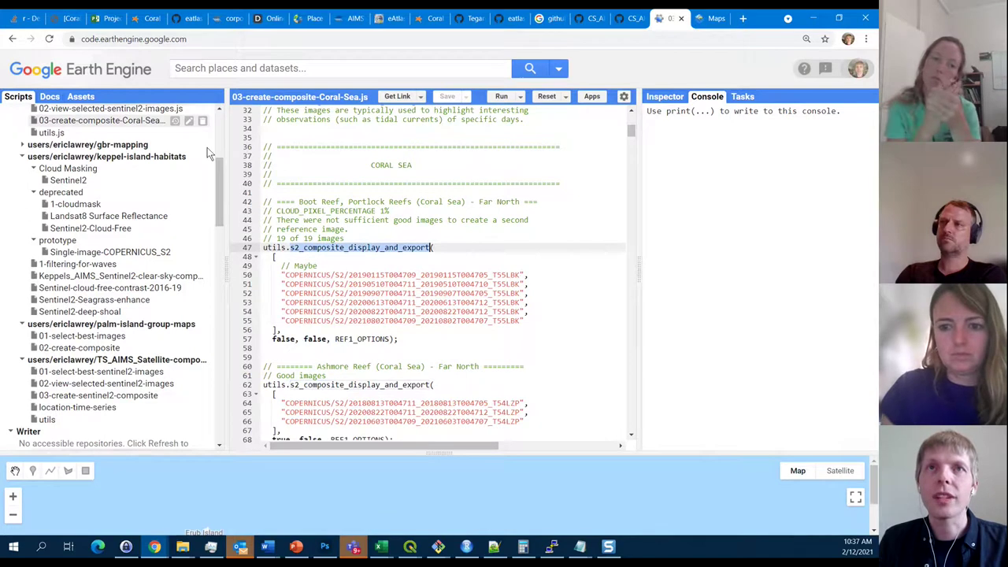
pyautogui.click(48, 133)
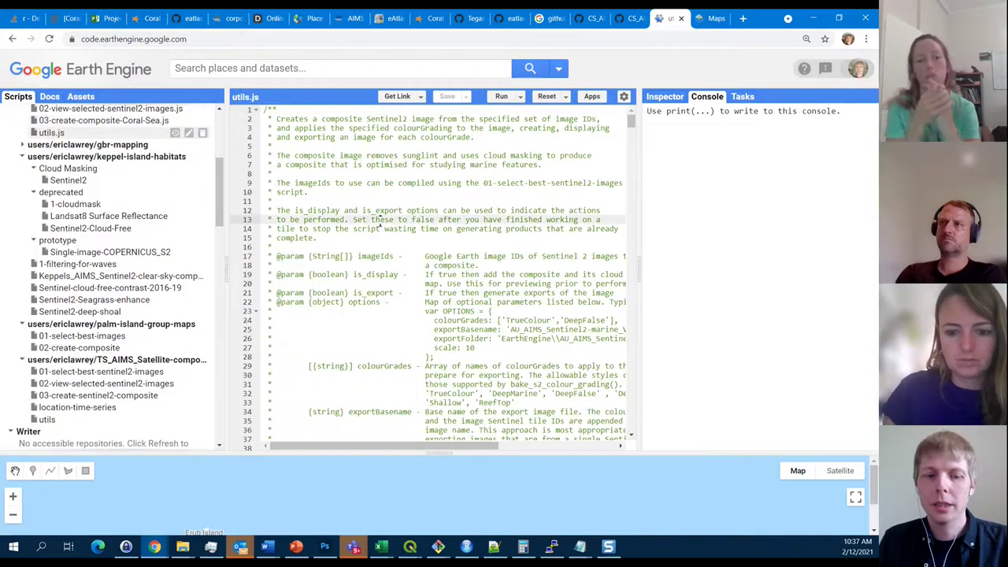
# Undo the stray paste in the header comment and search utils.js for s2_composite_display_and_export.
pyautogui.click(381, 220)
pyautogui.hotkey('ctrl', 'v')
pyautogui.hotkey('ctrl', 'f')
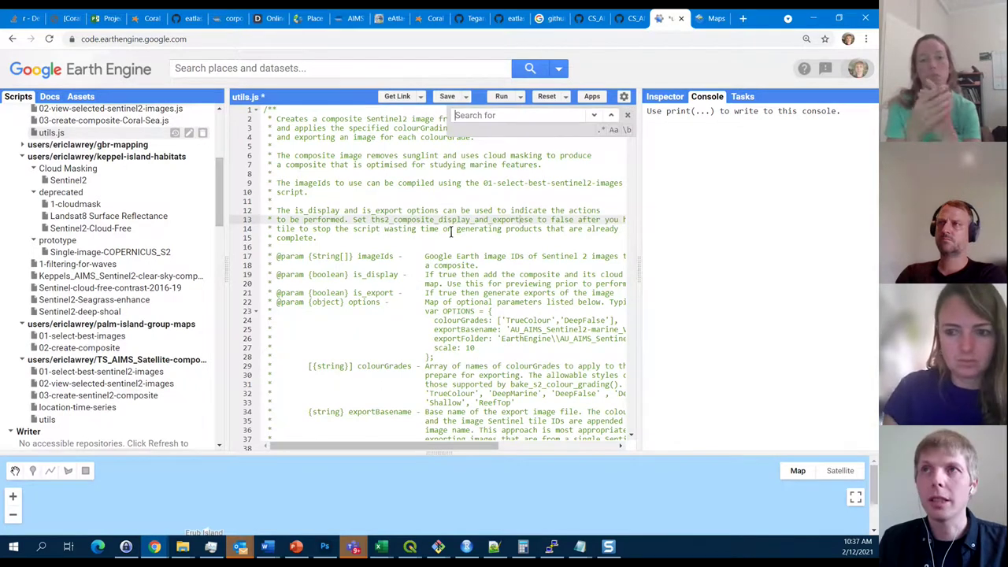
pyautogui.click(466, 194)
pyautogui.hotkey('ctrl', 'z')
pyautogui.click(514, 114)
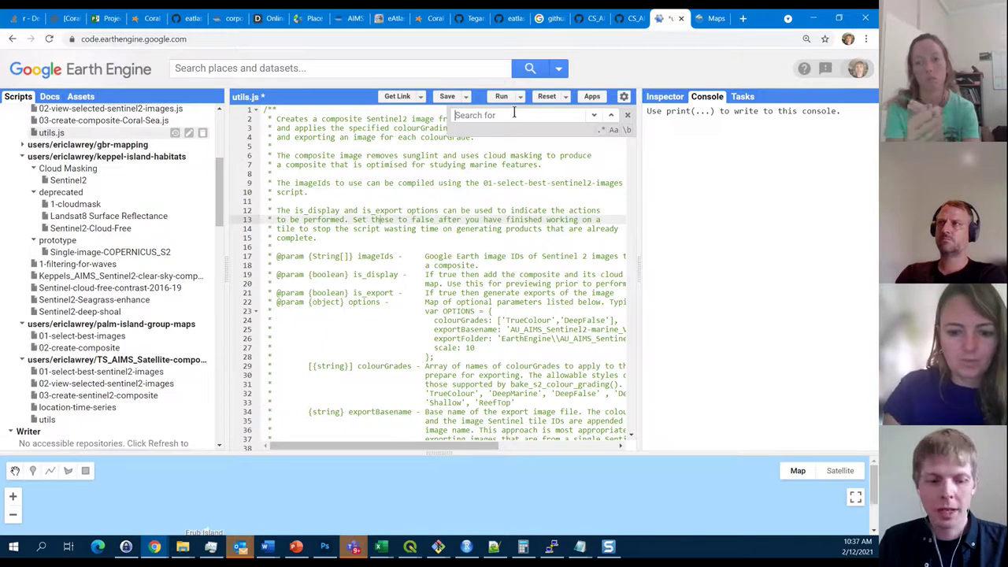
pyautogui.hotkey('ctrl', 'v')
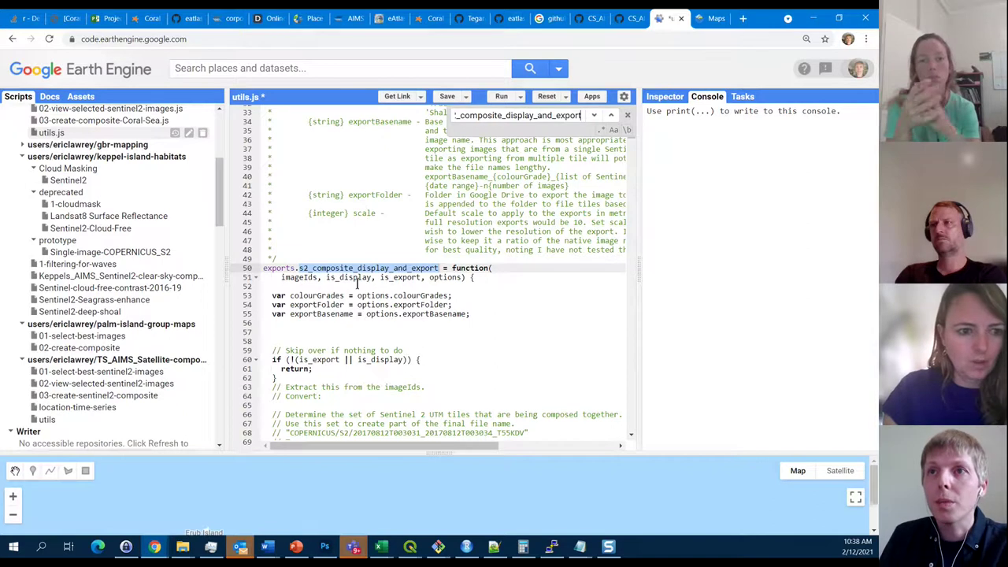
# Examine the is_display and is_export parameters in the function definition, and close the search.
pyautogui.moveTo(327, 277); pyautogui.dragTo(373, 277)
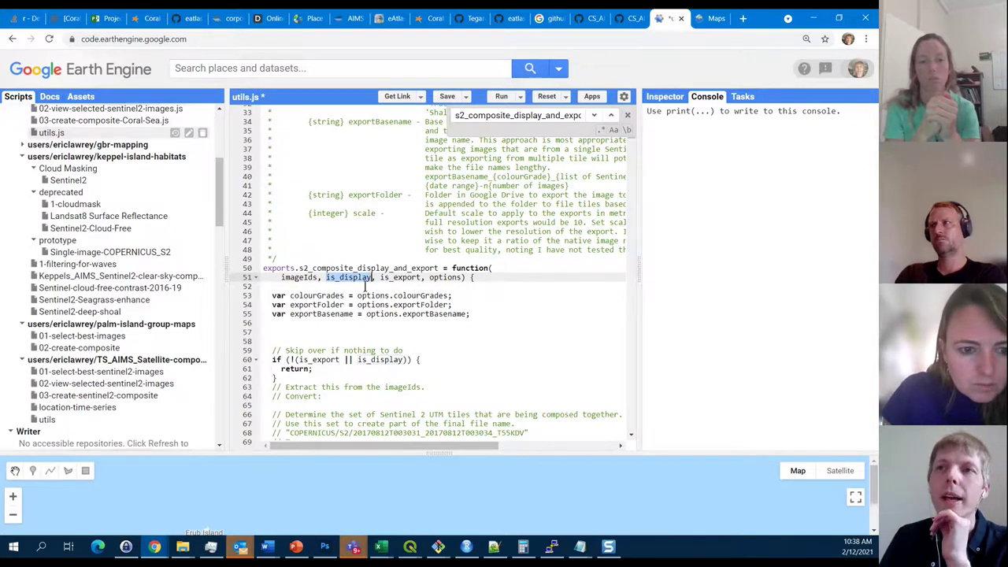
pyautogui.click(379, 277)
pyautogui.moveTo(379, 277); pyautogui.dragTo(423, 277)
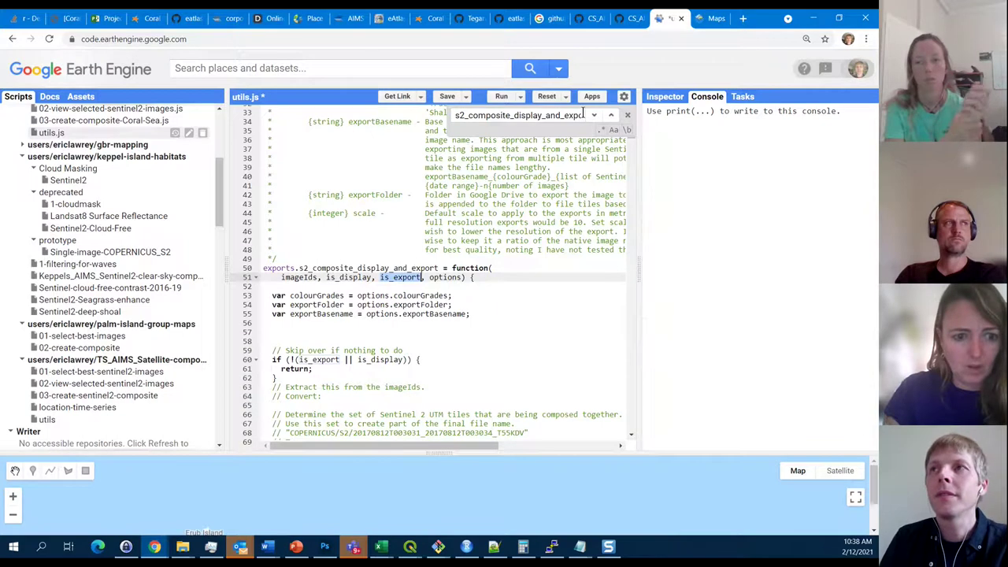
pyautogui.click(628, 115)
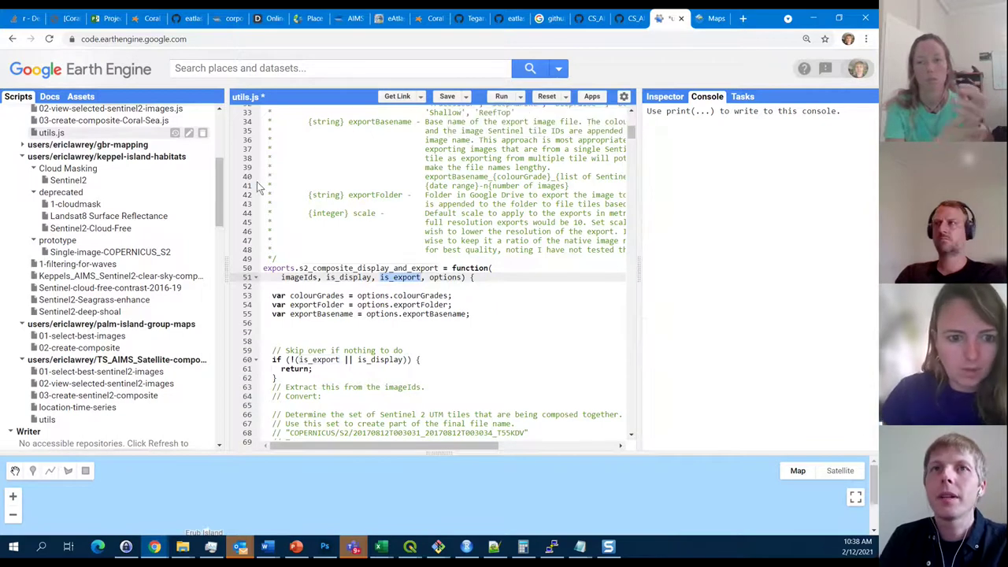
# Reopen 03-create-composite-Coral-Sea.js, abandoning the utils.js changes, and examine Boot Reef's display and export arguments.
pyautogui.click(97, 120)
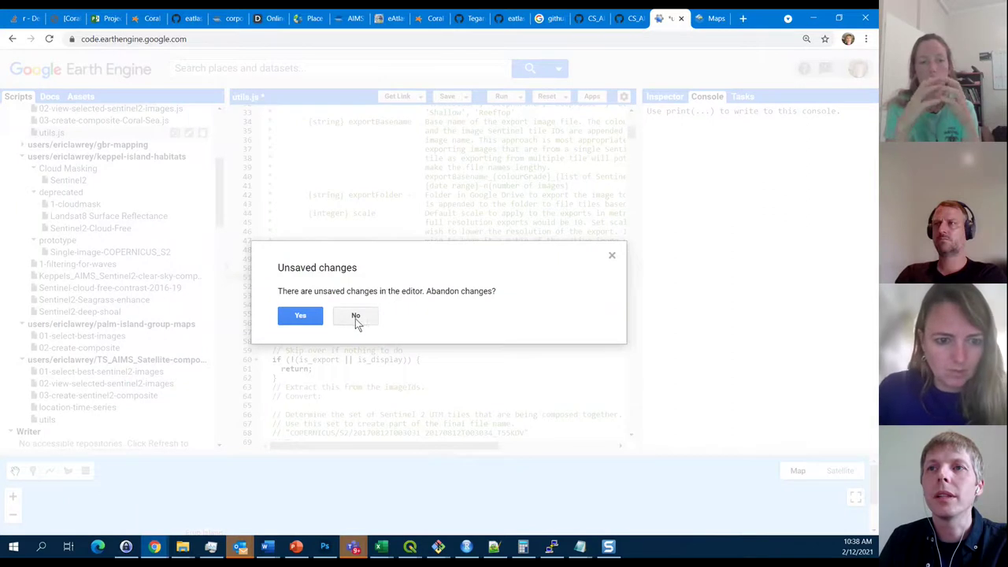
pyautogui.click(303, 315)
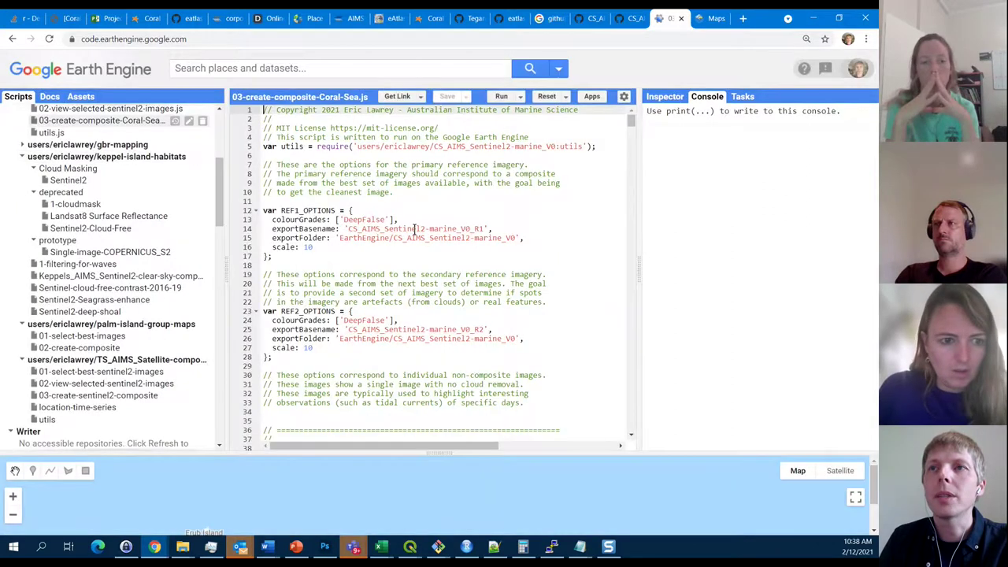
pyautogui.scroll(-3, 389, 234)
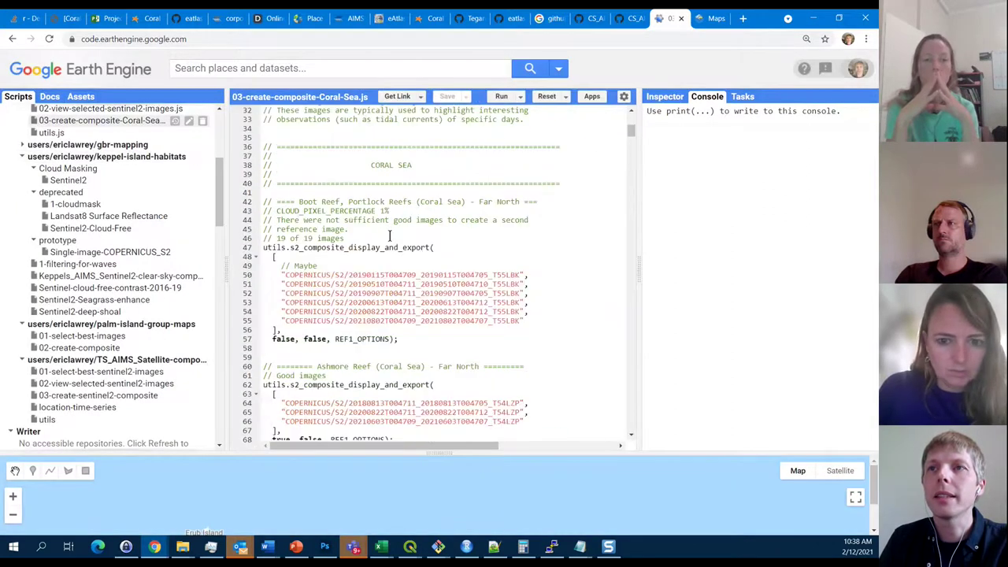
pyautogui.scroll(-2, 389, 234)
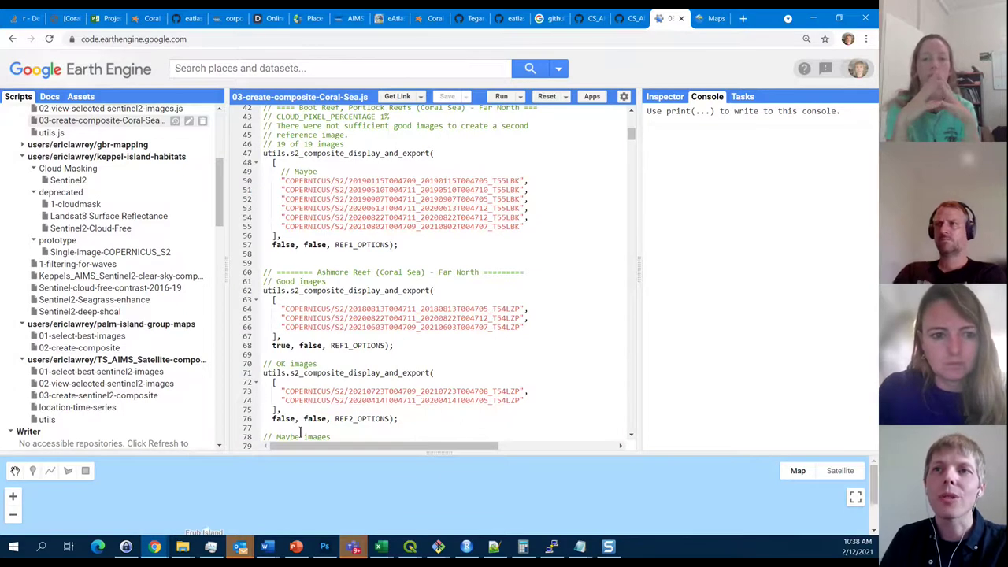
pyautogui.click(281, 246)
pyautogui.doubleClick(281, 246)
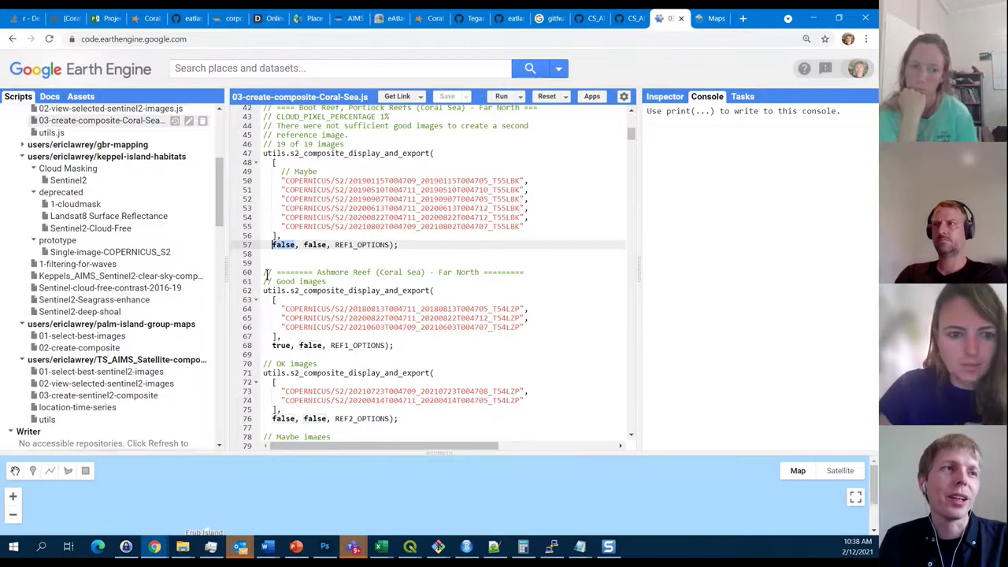
pyautogui.doubleClick(315, 245)
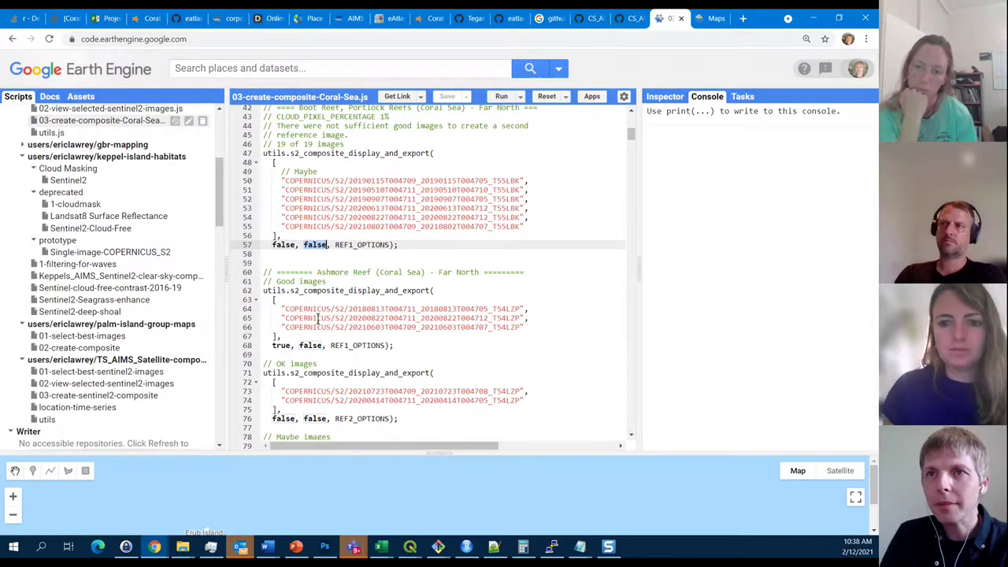
# Compare the display argument of Ashmore Reef's Good images call with that of its OK images call.
pyautogui.scroll(-3, 304, 304)
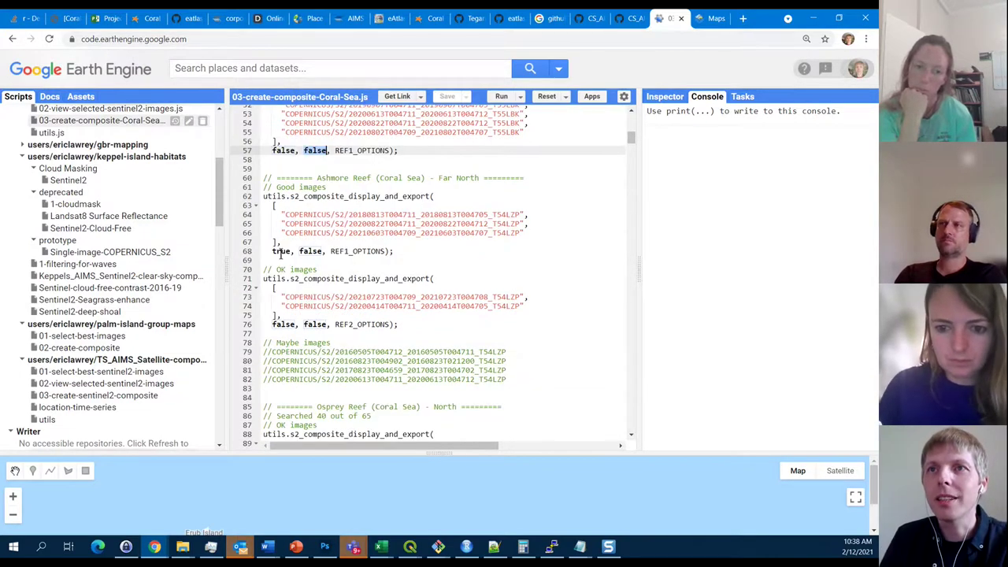
pyautogui.doubleClick(280, 251)
pyautogui.doubleClick(285, 321)
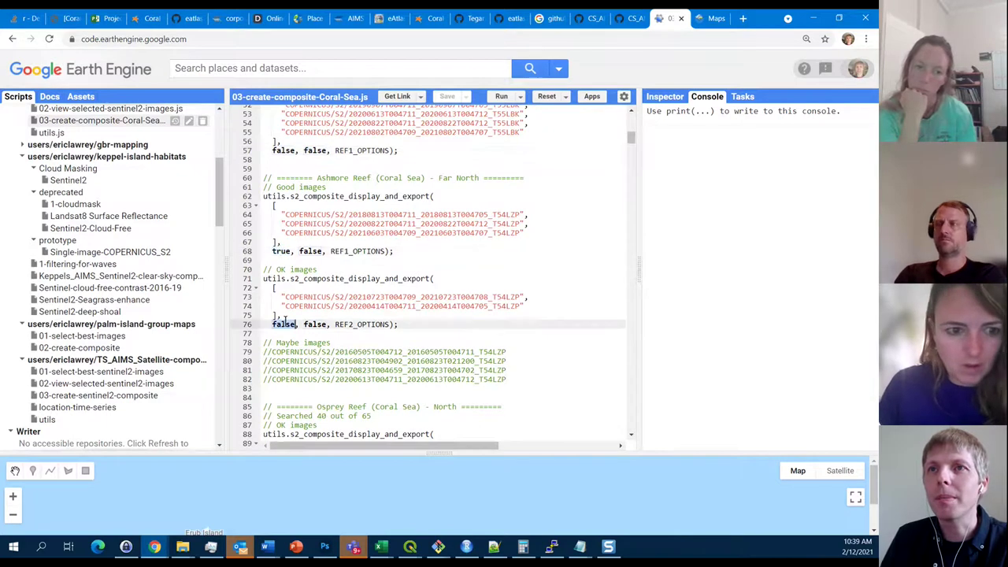
pyautogui.doubleClick(280, 250)
# Review the display and export arguments of the remaining reef blocks, down to the bonus sea mount imagery.
pyautogui.scroll(-6, 300, 291)
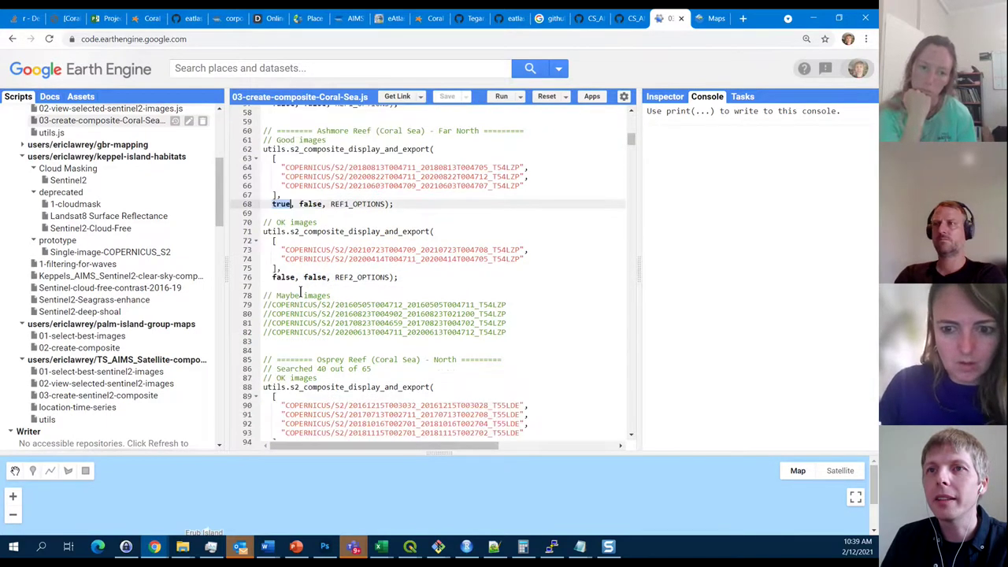
pyautogui.scroll(-15, 300, 291)
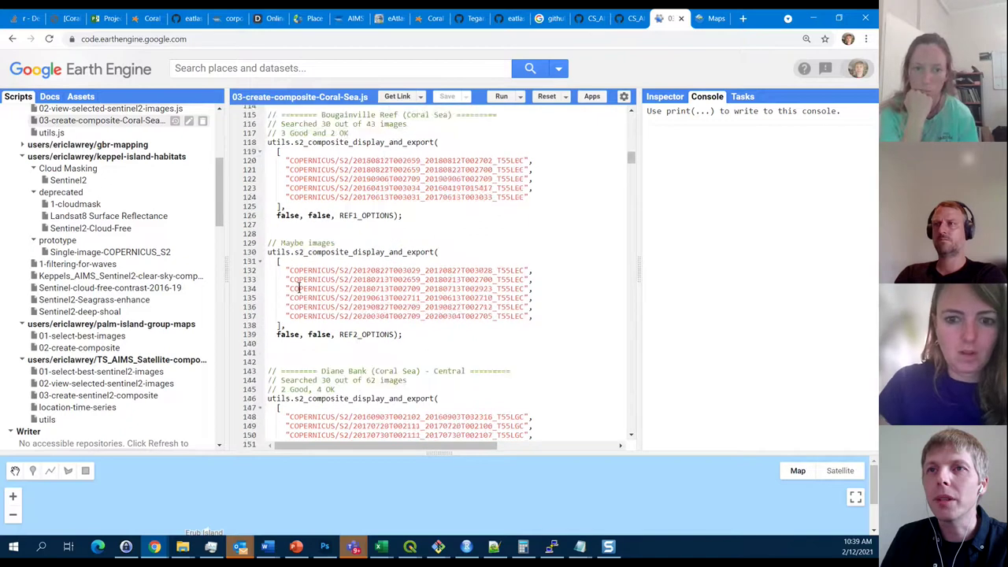
pyautogui.scroll(-8, 297, 285)
pyautogui.scroll(-20, 297, 284)
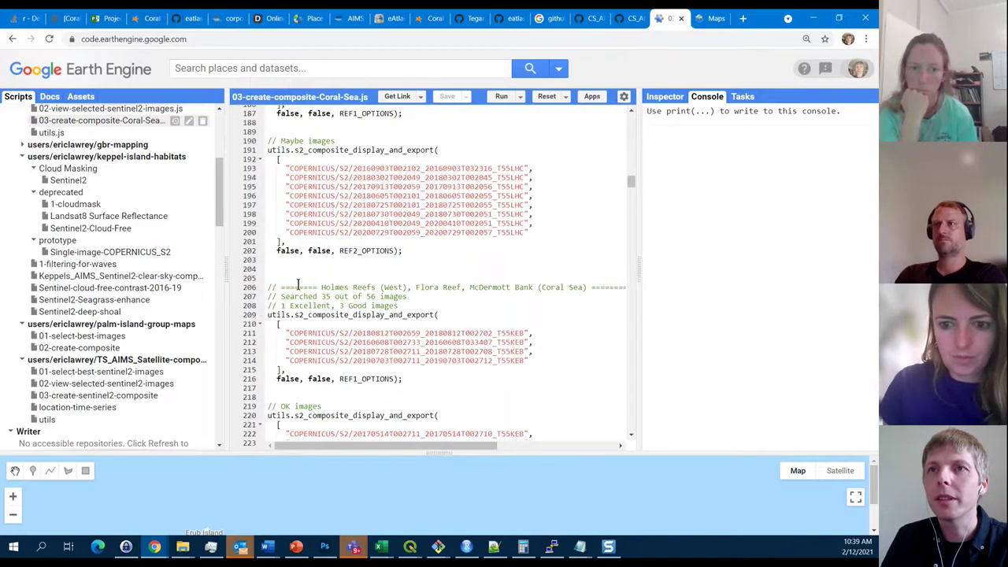
pyautogui.scroll(-12, 298, 284)
pyautogui.scroll(-20, 298, 284)
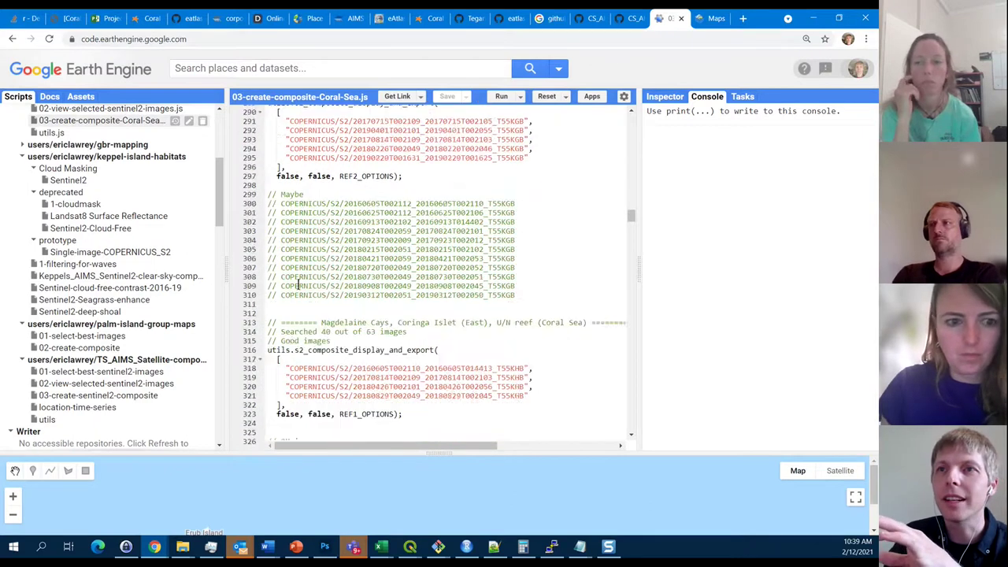
pyautogui.scroll(-20, 298, 284)
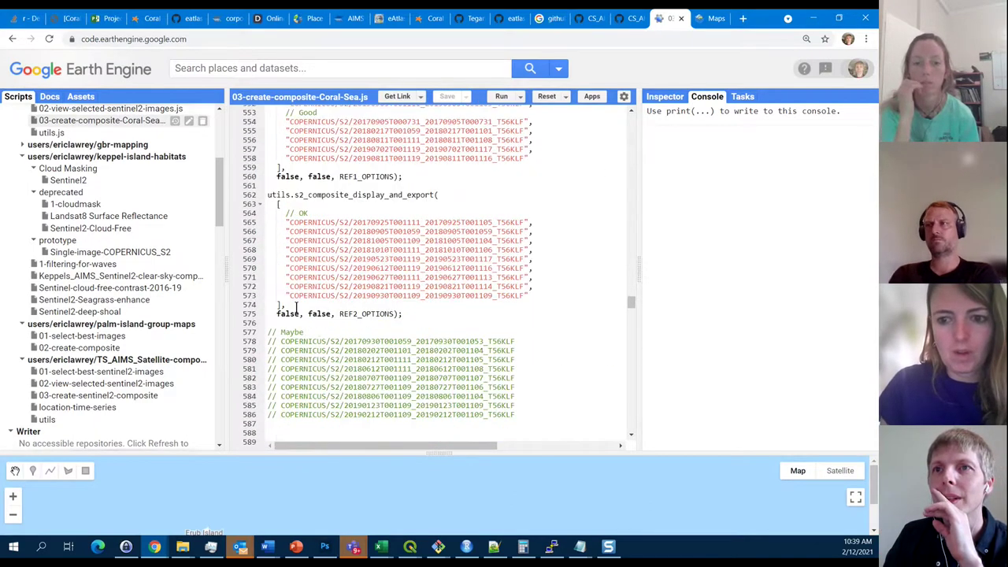
pyautogui.scroll(-19, 296, 307)
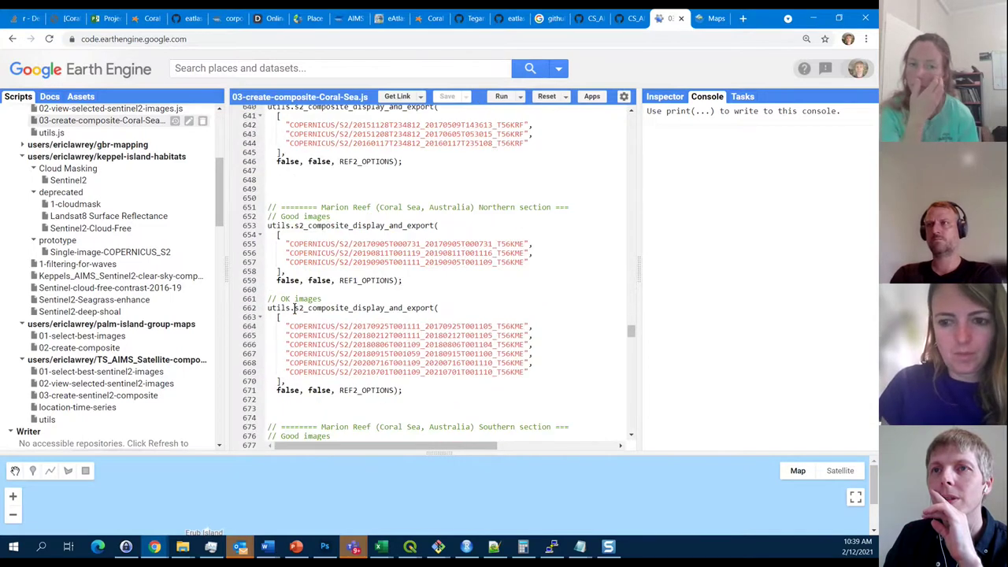
pyautogui.scroll(-20, 294, 307)
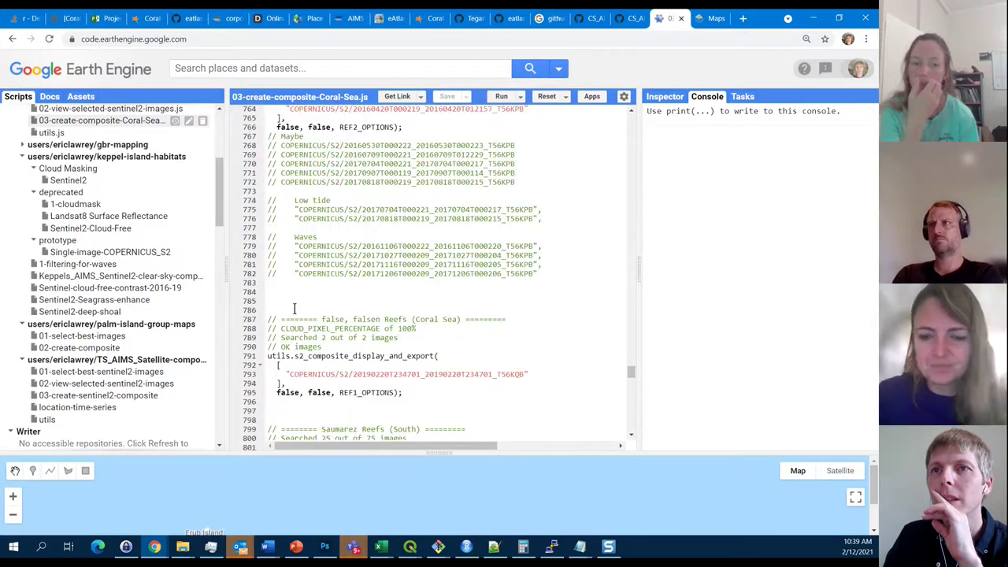
pyautogui.scroll(-20, 293, 307)
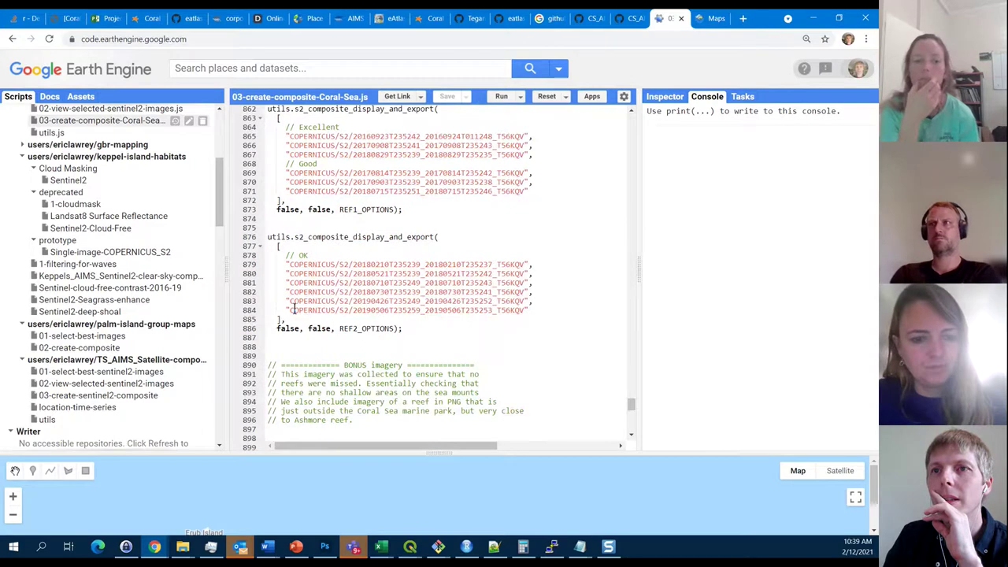
pyautogui.scroll(-20, 293, 309)
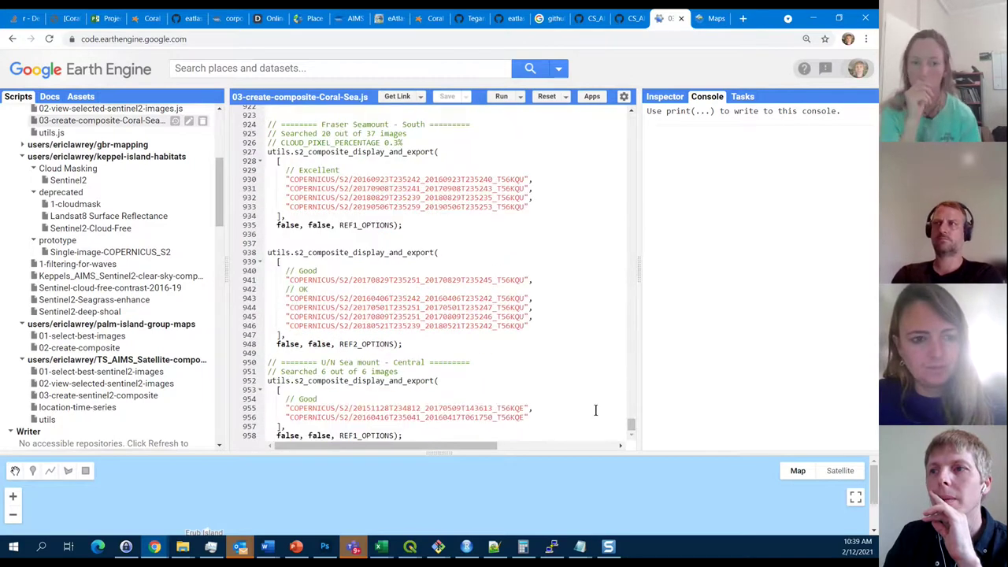
# Set the display argument to false for Ashmore Reef's Good images and to true for Boot Reef.
pyautogui.moveTo(631, 425); pyautogui.dragTo(622, 137)
pyautogui.scroll(1, 622, 136)
pyautogui.doubleClick(282, 341)
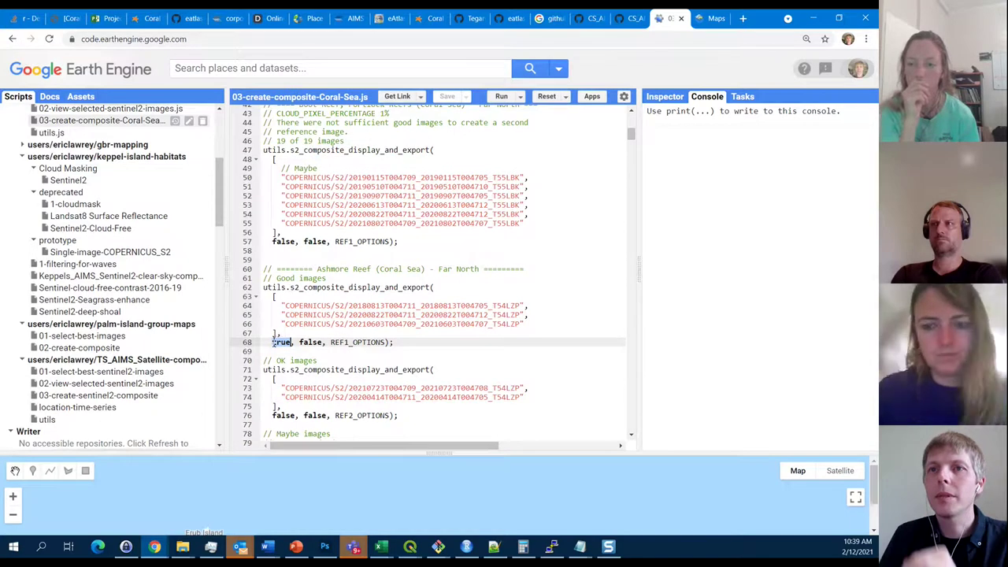
pyautogui.write('false')
pyautogui.doubleClick(282, 241)
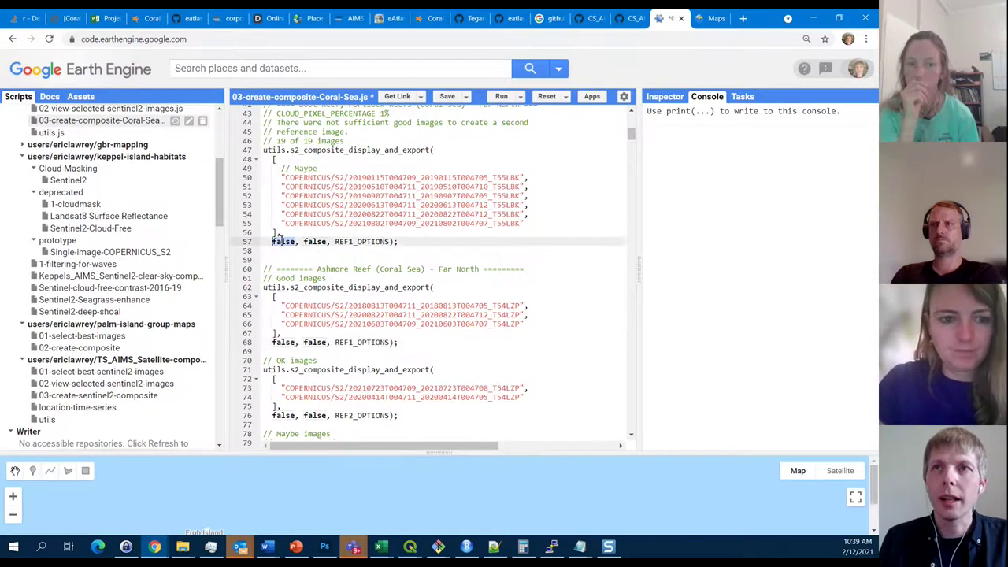
pyautogui.write('true')
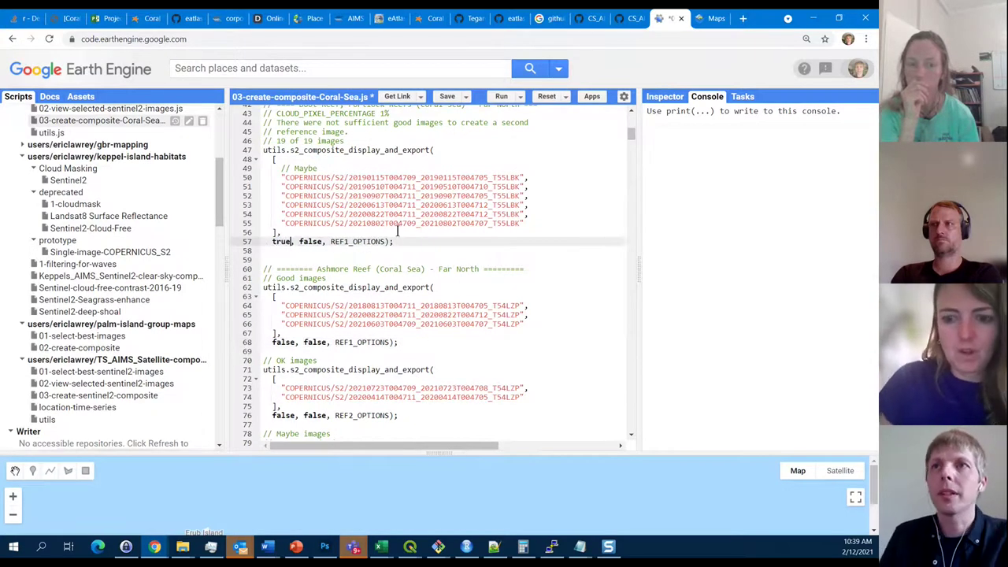
# Run the script and enlarge the map area to view the Boot Reef composite.
pyautogui.click(464, 269)
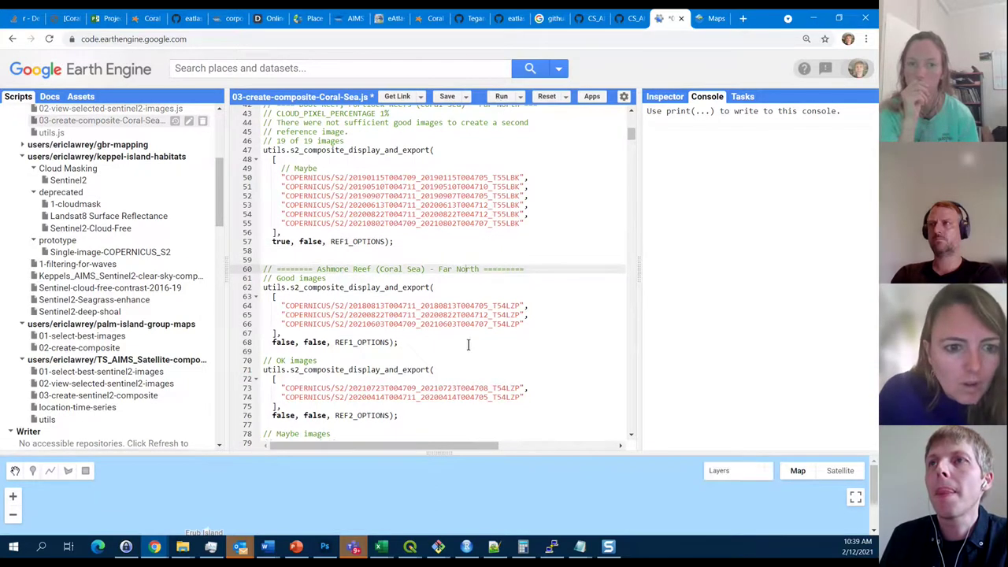
pyautogui.moveTo(450, 451); pyautogui.dragTo(451, 241)
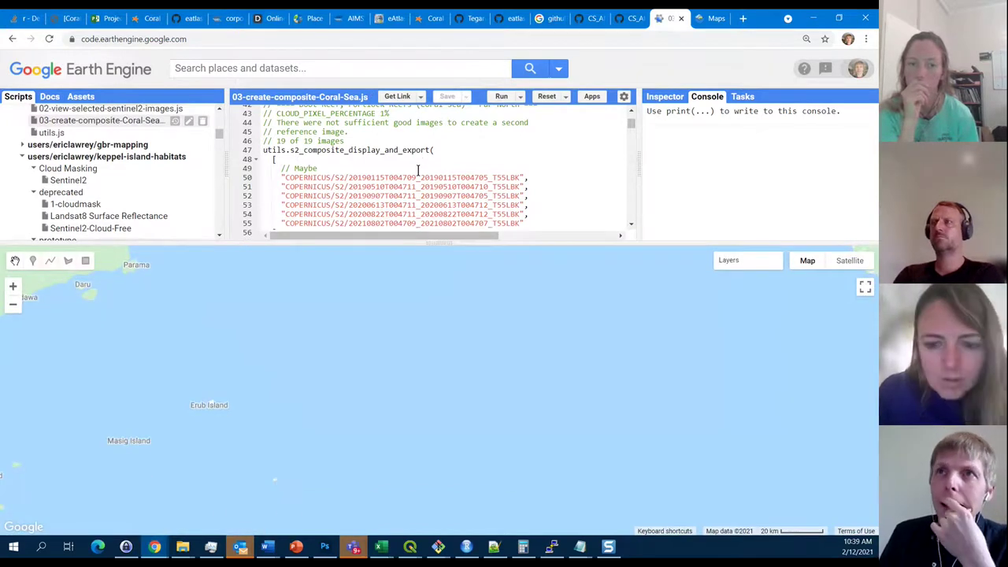
pyautogui.scroll(2, 418, 177)
pyautogui.scroll(-4, 418, 177)
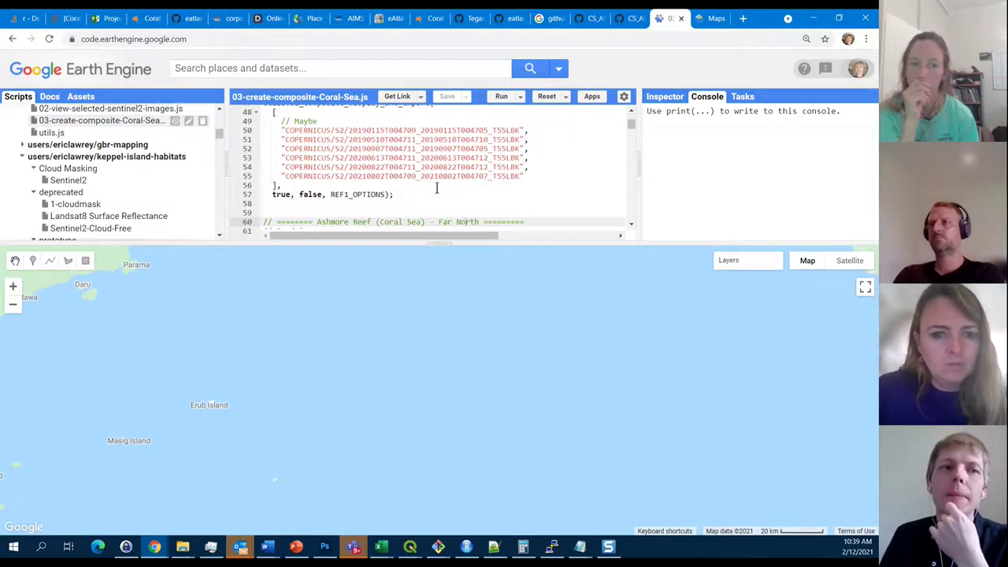
pyautogui.moveTo(321, 412); pyautogui.dragTo(317, 354)
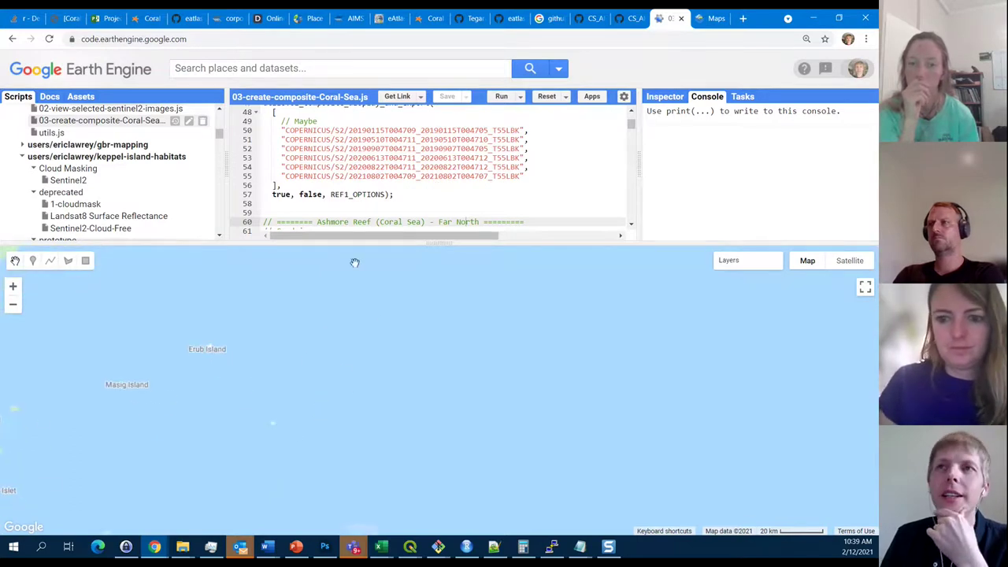
pyautogui.scroll(2, 377, 201)
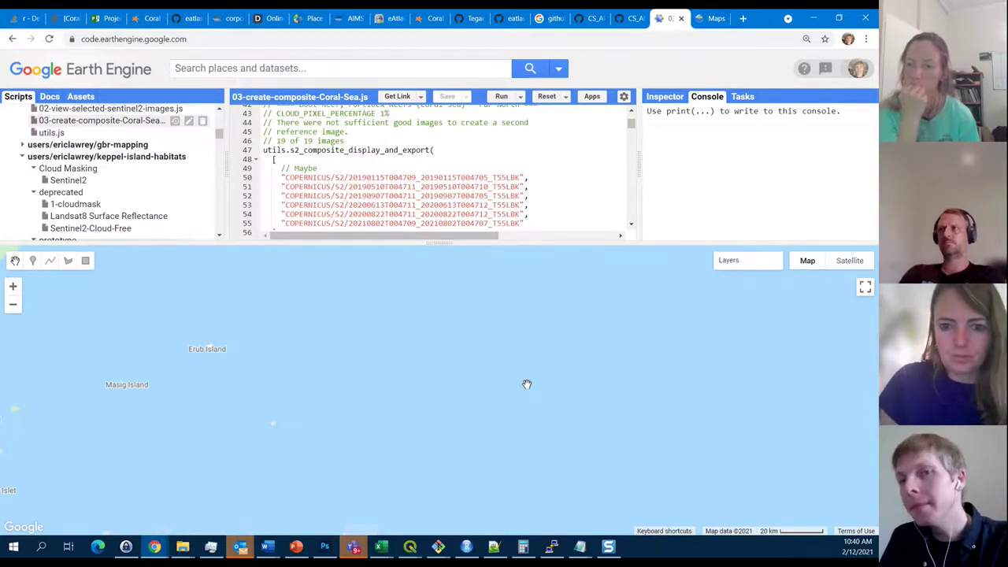
# Check the map's layer list and review the script's Boot Reef and Ashmore Reef calls and its opening REF1_OPTIONS block.
pyautogui.moveTo(756, 266)
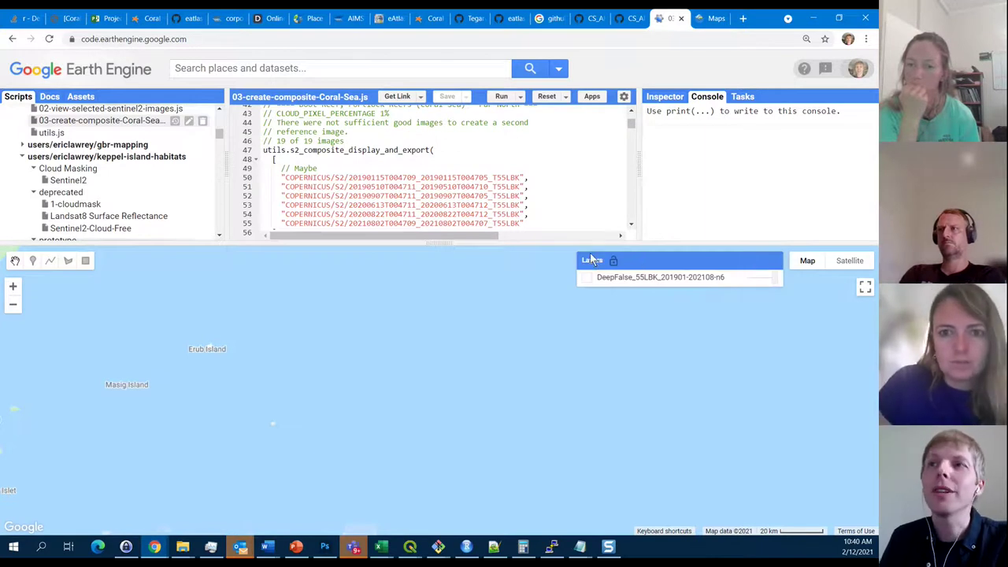
pyautogui.scroll(-1, 372, 168)
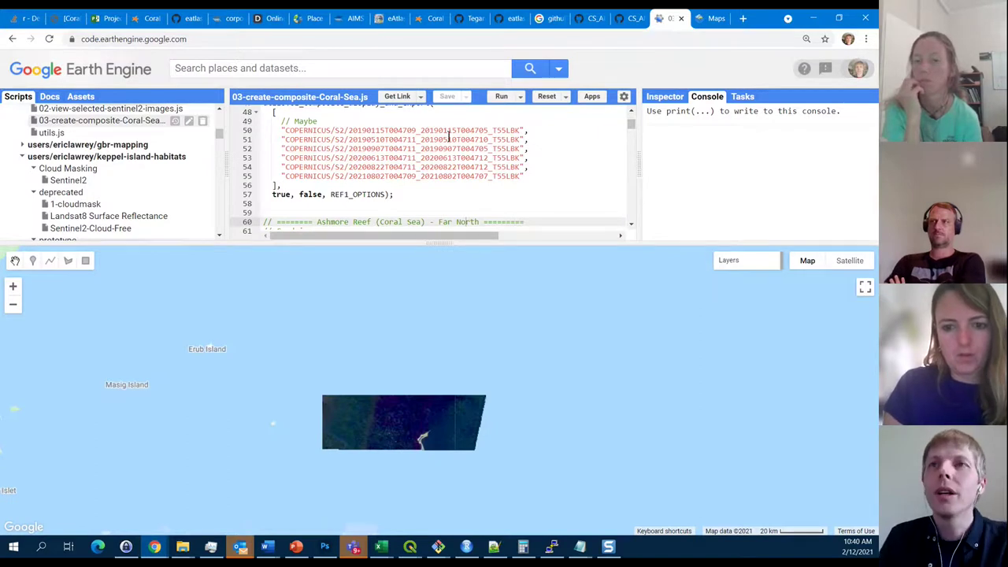
pyautogui.scroll(-3, 326, 168)
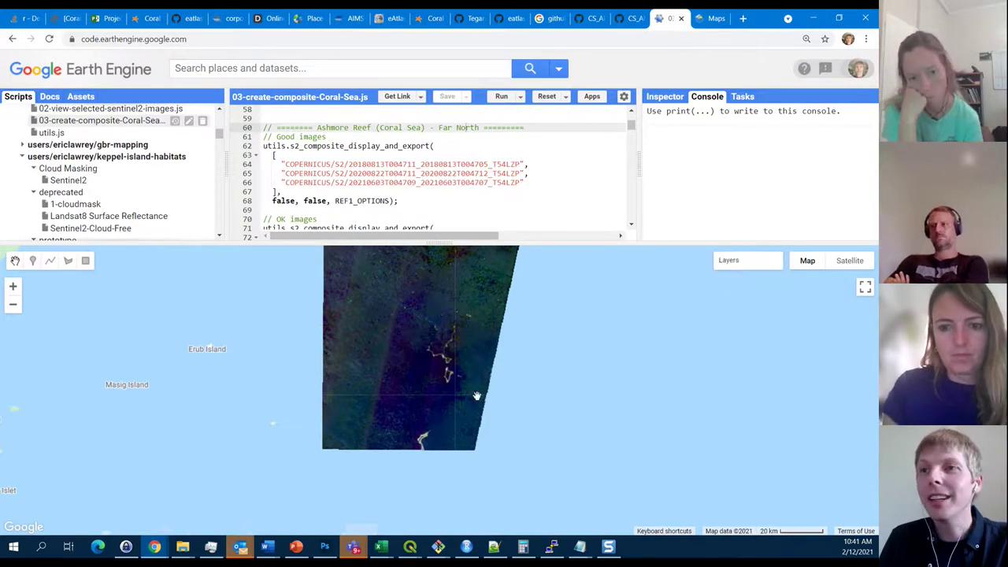
pyautogui.moveTo(445, 400); pyautogui.dragTo(389, 396)
pyautogui.scroll(1, 389, 366)
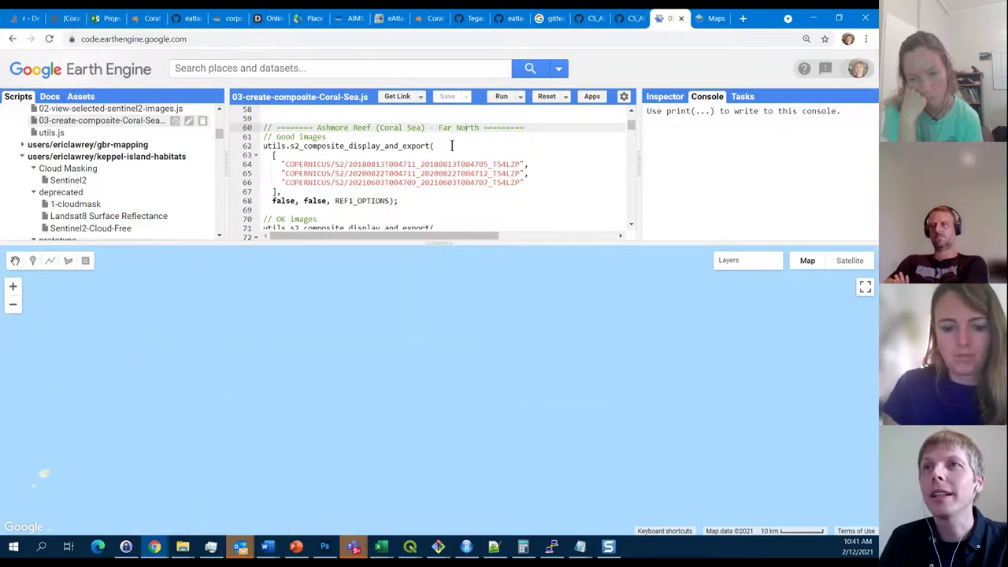
pyautogui.scroll(15, 452, 145)
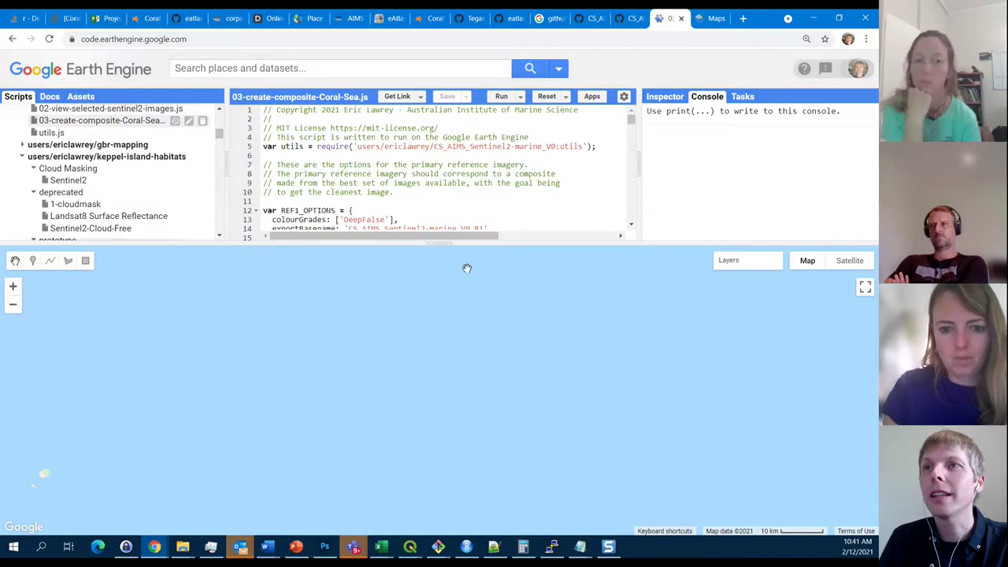
pyautogui.moveTo(466, 243); pyautogui.dragTo(468, 283)
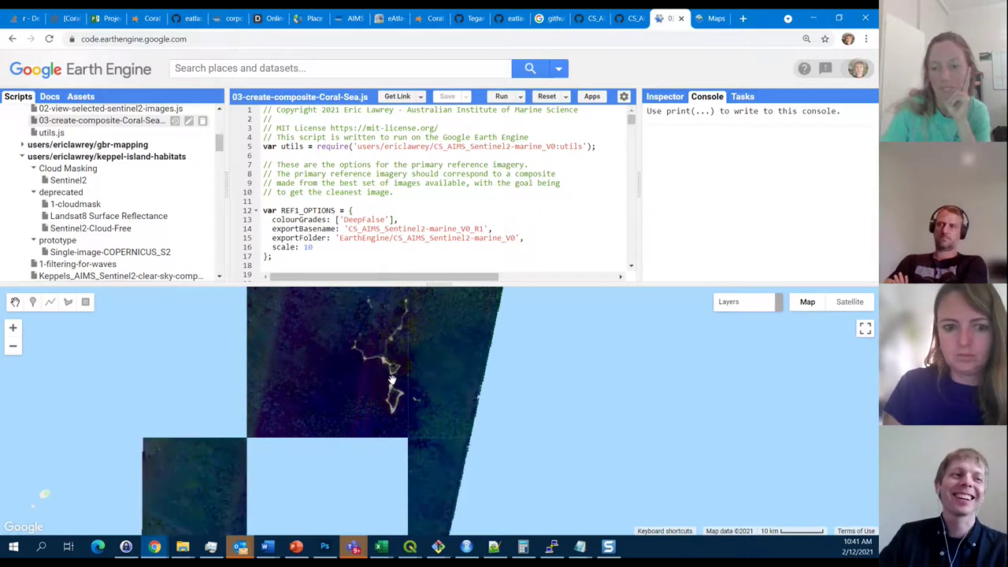
# Inspect the composite up close around the narrow reef at its southern edge, with the map area enlarged.
pyautogui.moveTo(331, 460); pyautogui.dragTo(334, 412)
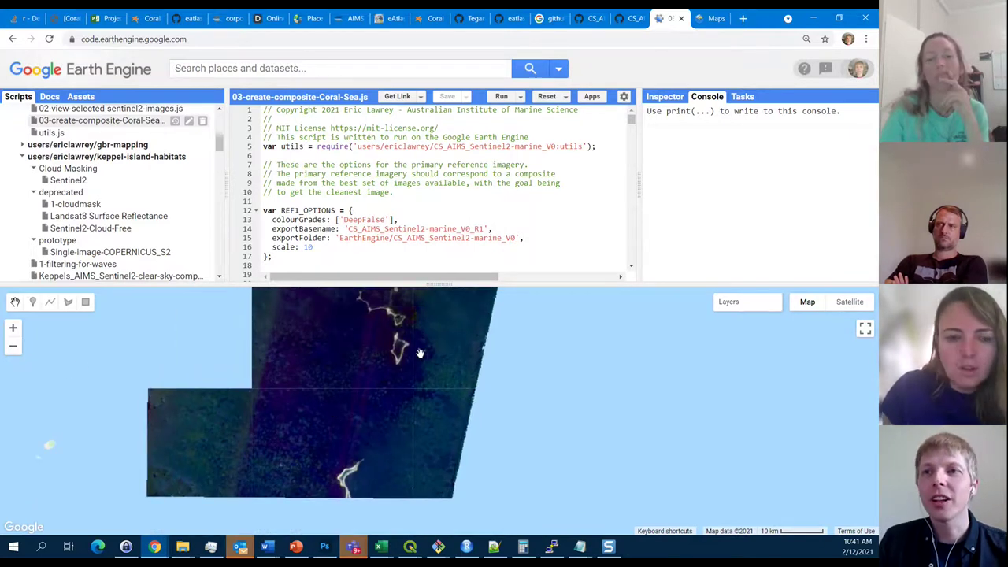
pyautogui.moveTo(373, 407); pyautogui.dragTo(360, 387)
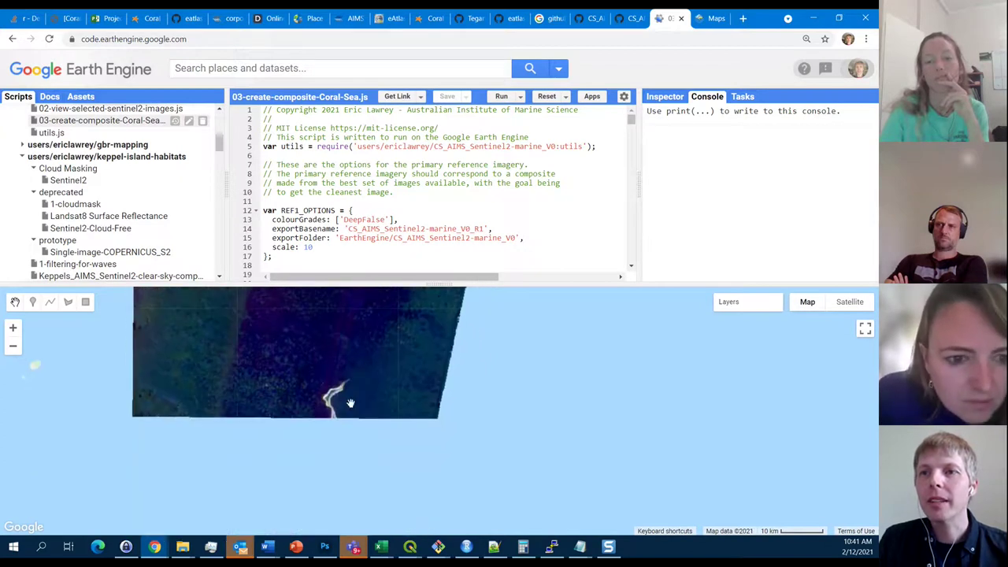
pyautogui.scroll(1, 333, 397)
pyautogui.scroll(1, 333, 398)
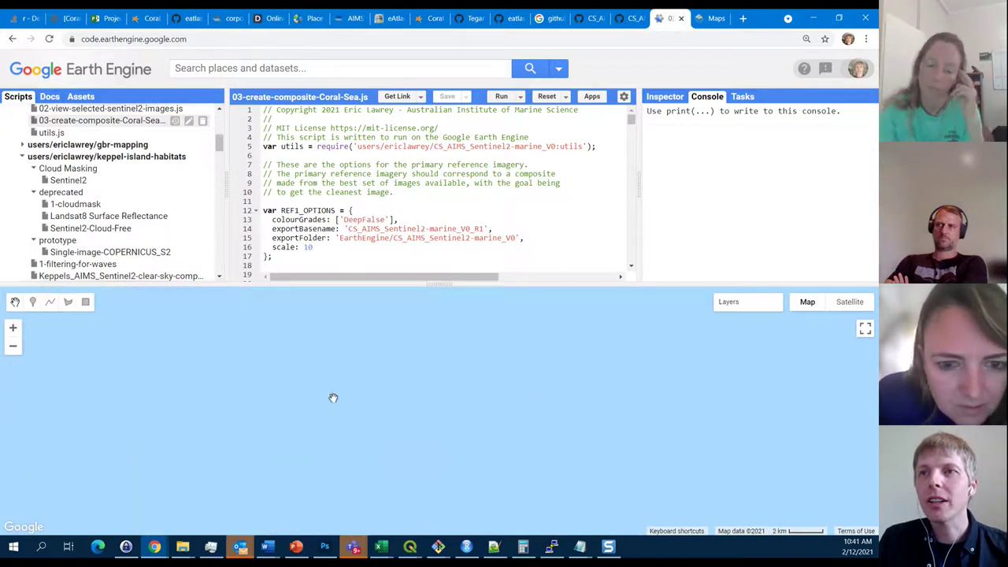
pyautogui.moveTo(426, 282); pyautogui.dragTo(423, 199)
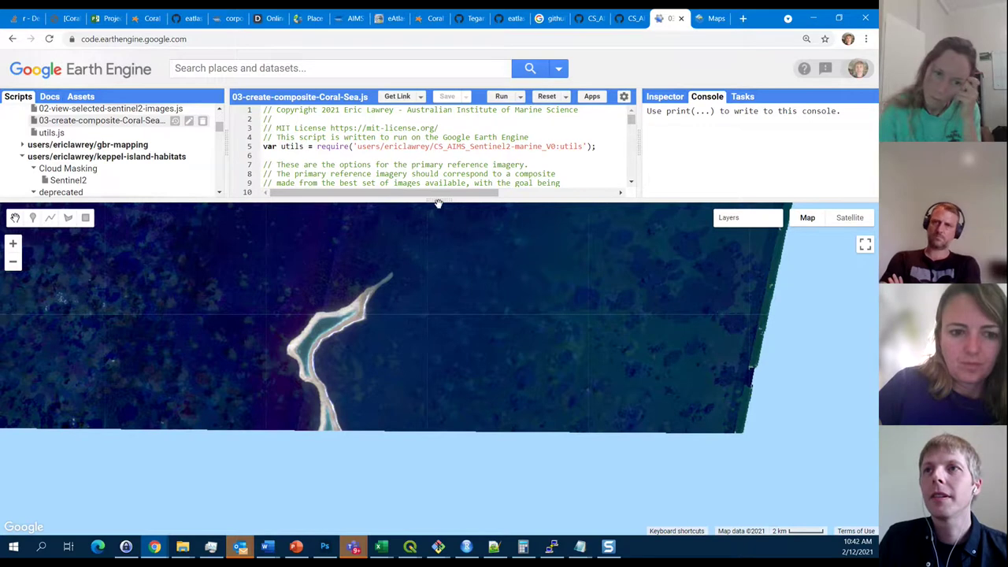
# Enlarge the script area and highlight the 'DeepFalse' colour grade in the REF1_OPTIONS block.
pyautogui.moveTo(438, 199); pyautogui.dragTo(437, 403)
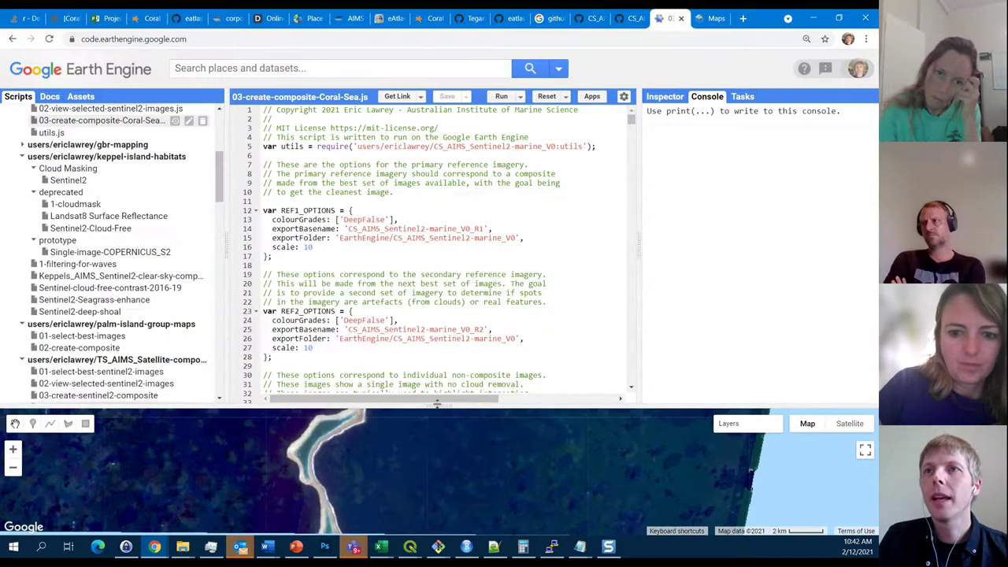
pyautogui.click(387, 220)
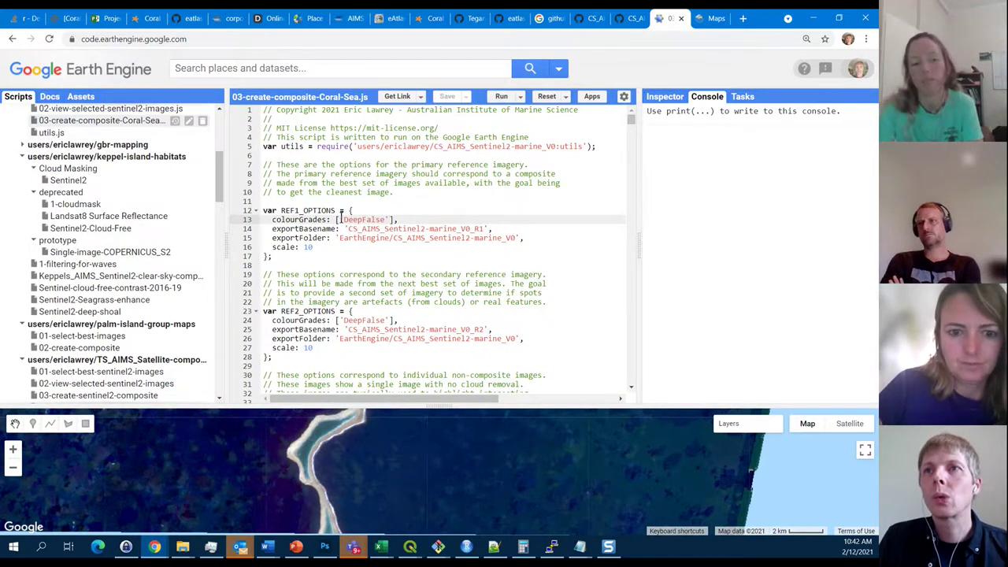
pyautogui.moveTo(340, 220); pyautogui.dragTo(388, 219)
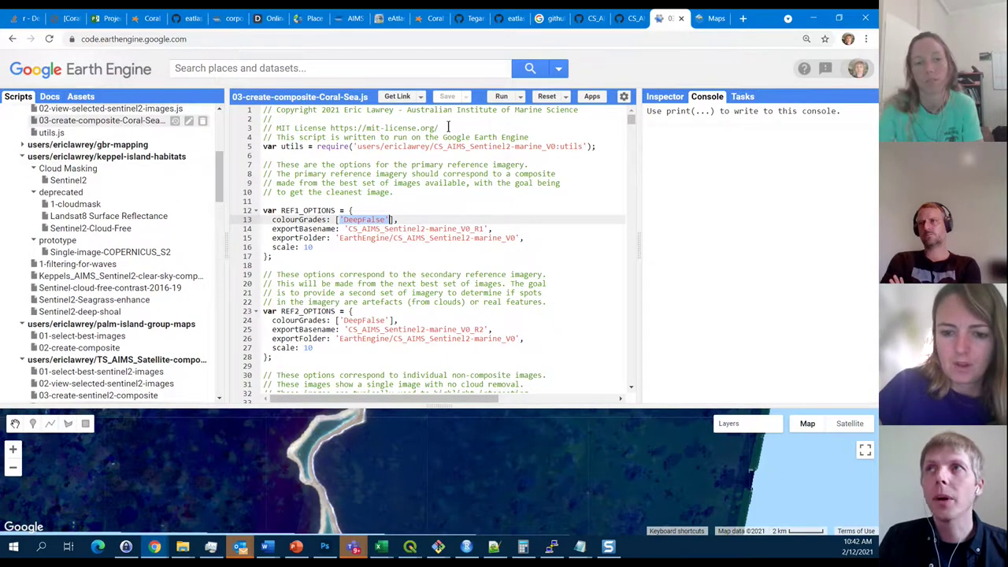
# Switch to the CS_AIMS_Sentinel-2-marine_V0 GitHub repository and open the full metadata record linked in its finaldata folder.
pyautogui.click(592, 18)
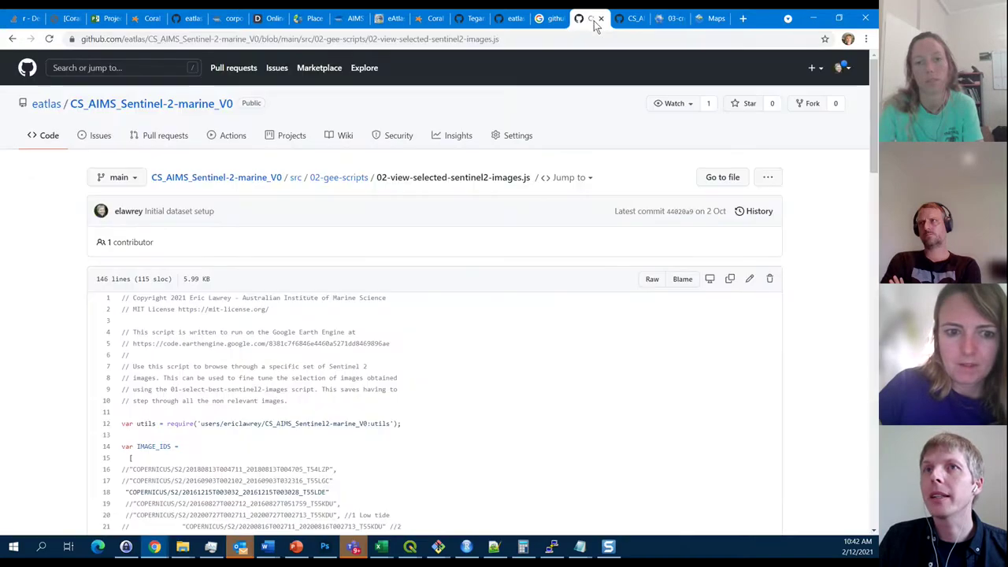
pyautogui.click(264, 180)
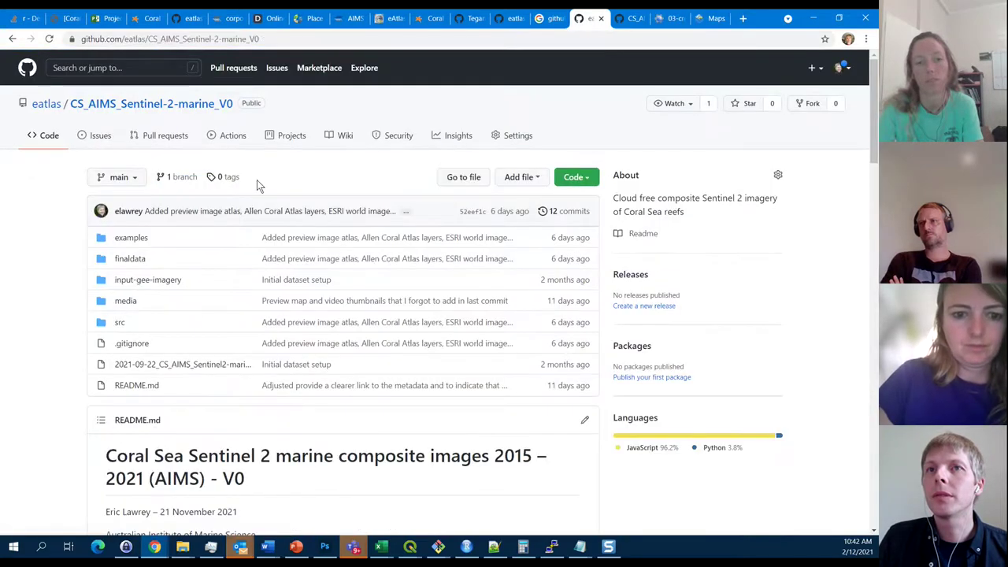
pyautogui.click(130, 259)
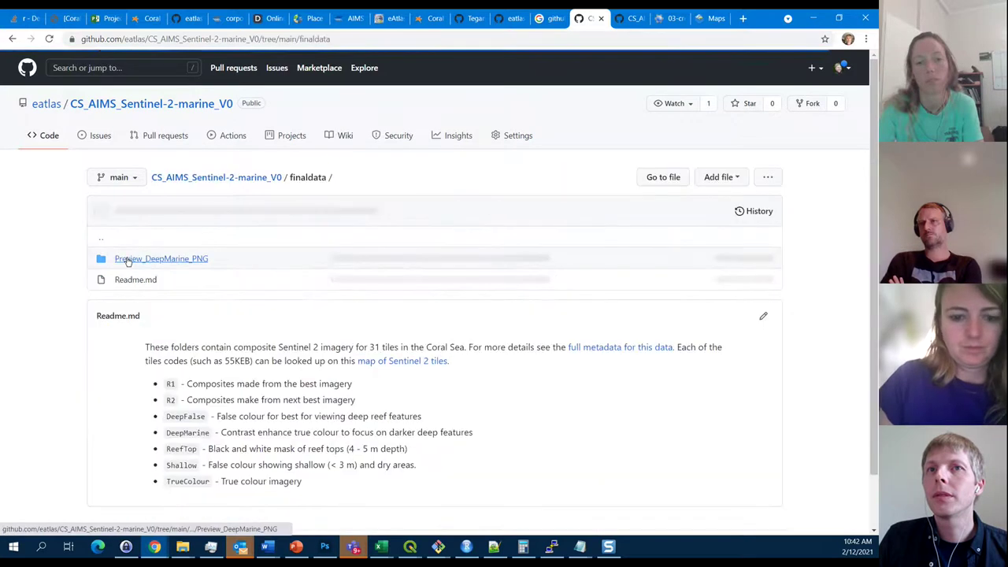
pyautogui.scroll(-1, 248, 327)
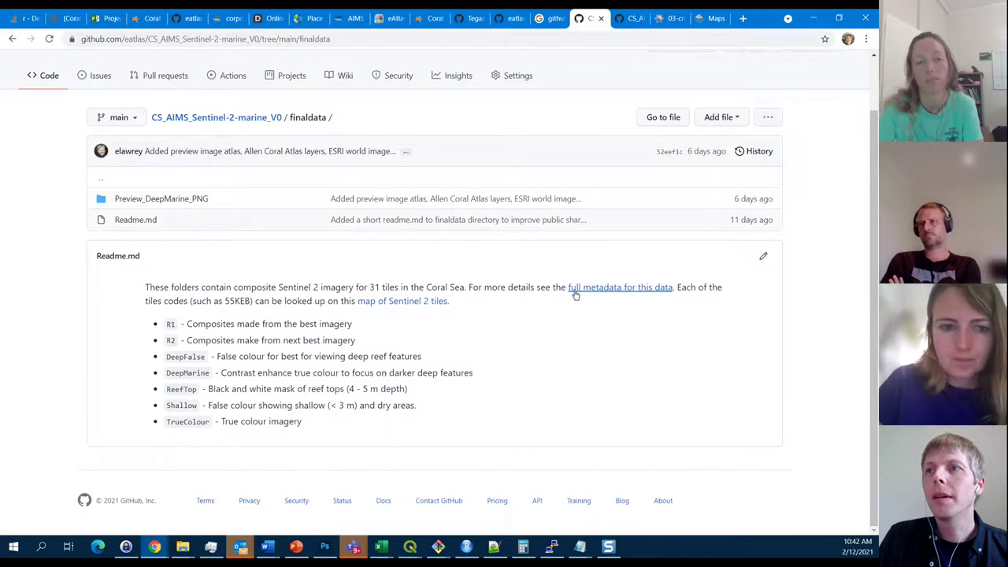
pyautogui.click(631, 288)
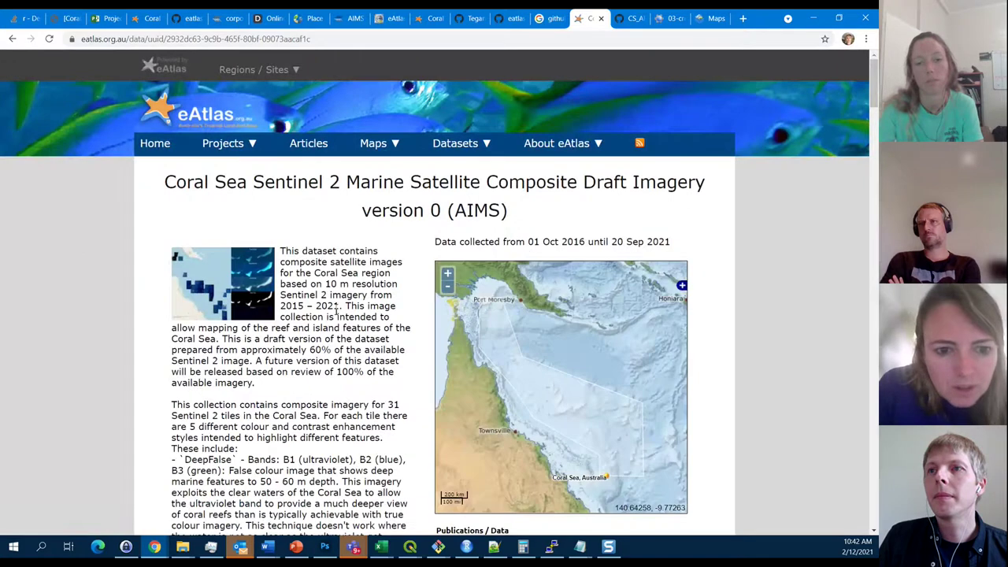
# Open the gallery of preview images linked in the metadata record and review the dataset's imagery style folders and descriptions.
pyautogui.scroll(-3, 344, 311)
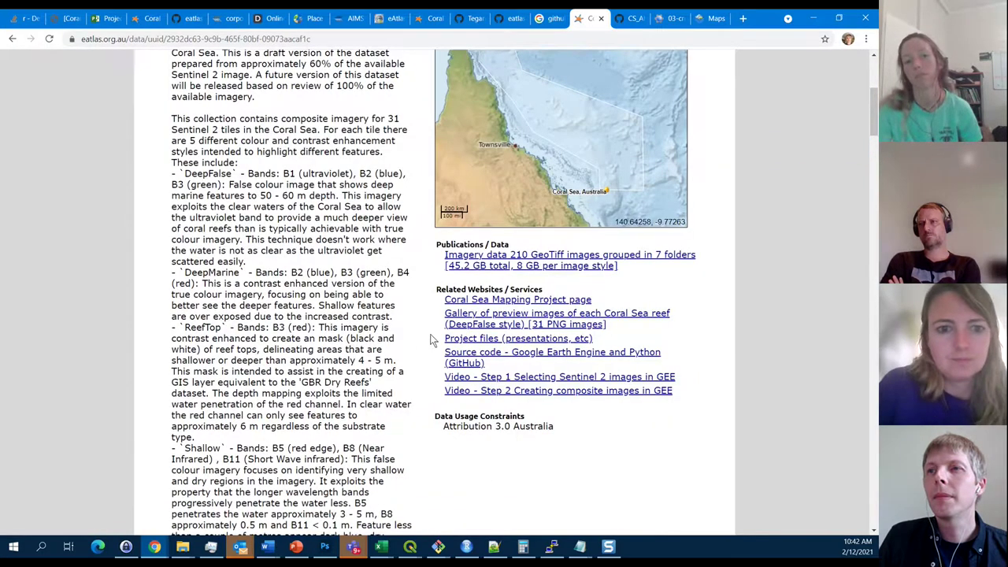
pyautogui.click(529, 318)
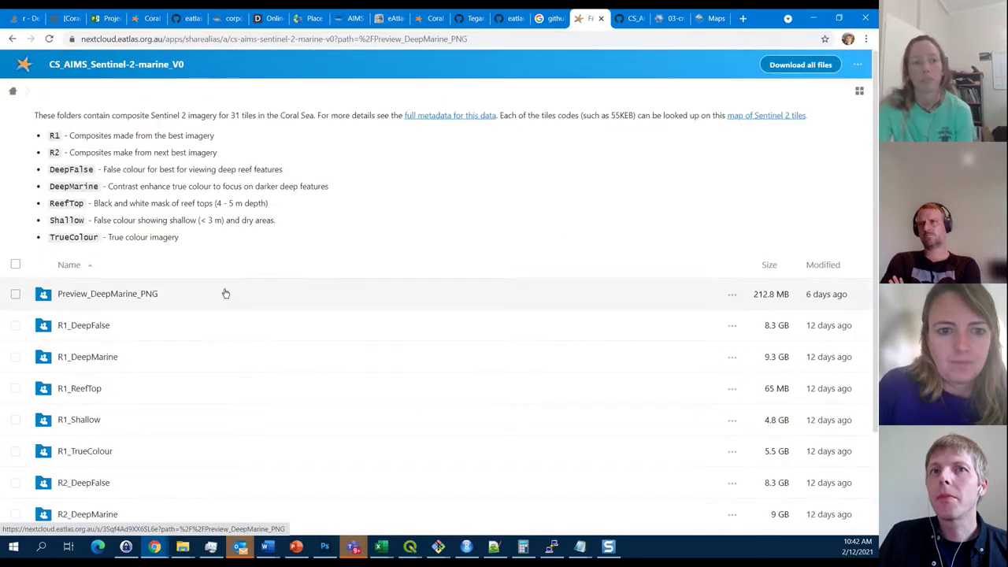
pyautogui.scroll(-2, 331, 229)
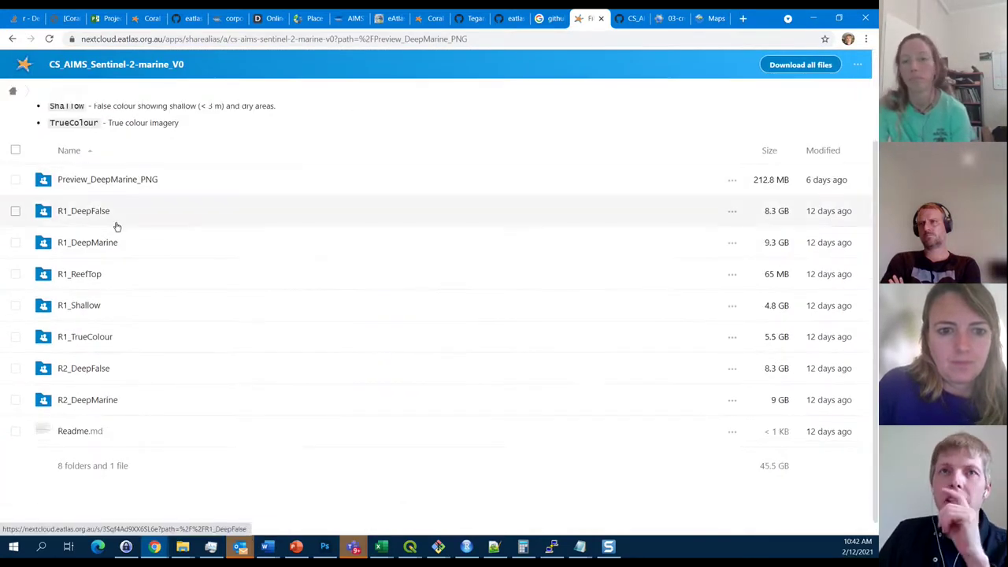
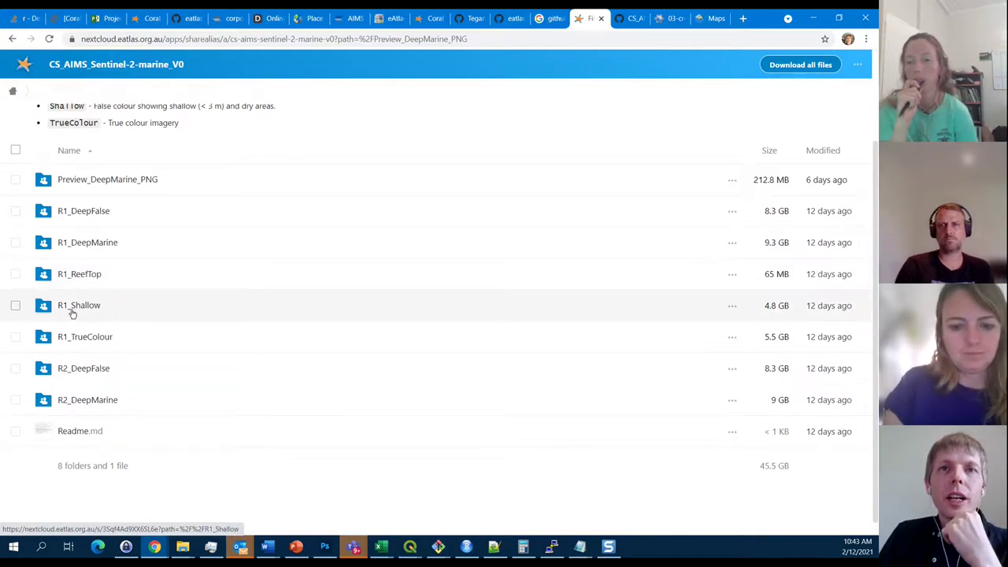
pyautogui.scroll(1, 95, 313)
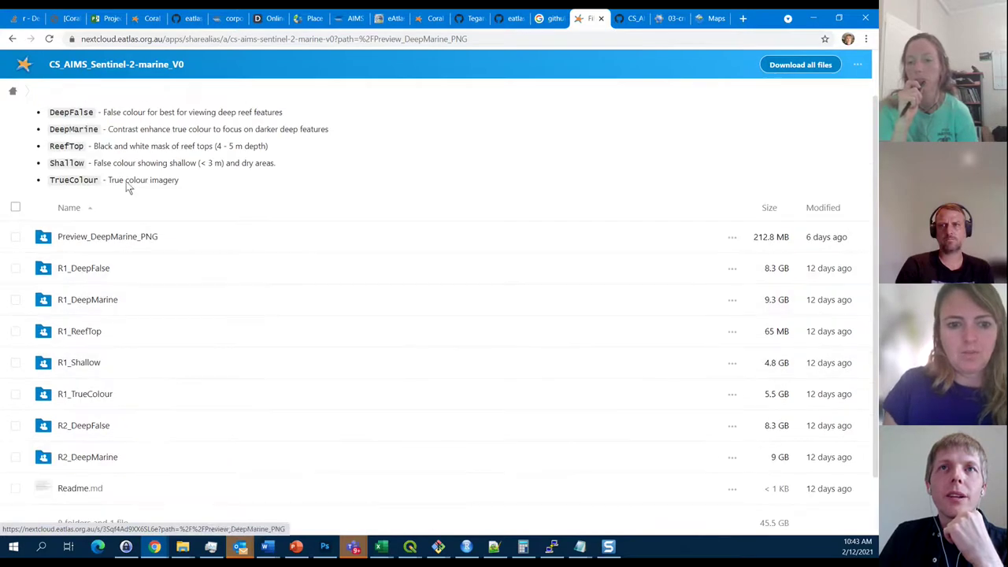
# View the GeoTIFF files in the R1_Shallow folder and return to the dataset's top-level folder list.
pyautogui.click(82, 363)
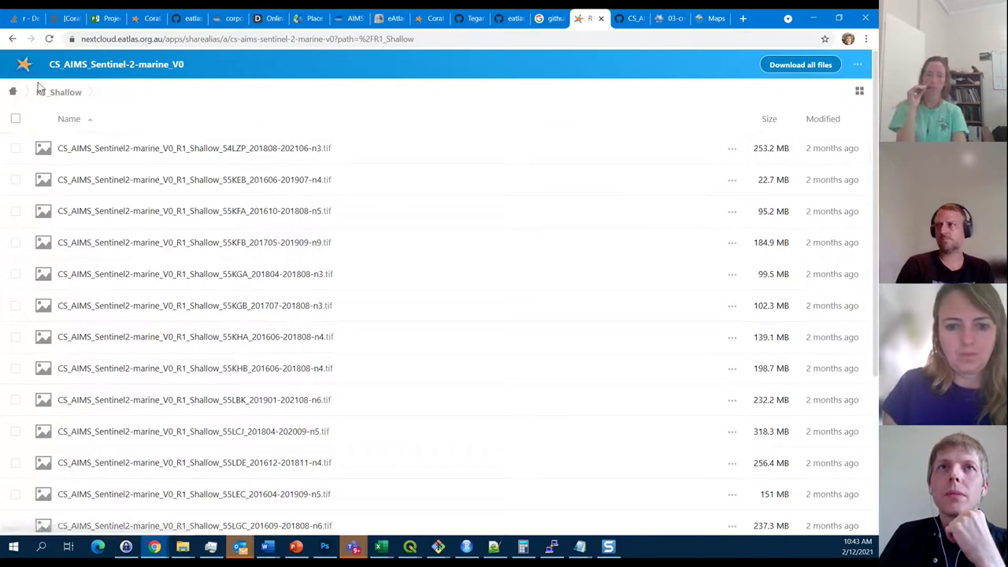
pyautogui.click(12, 92)
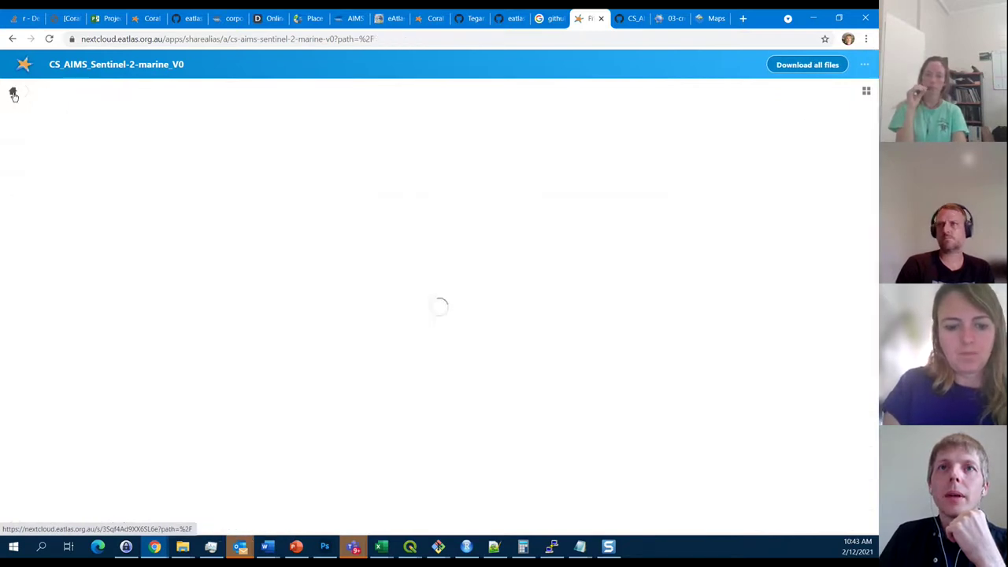
pyautogui.scroll(-2, 102, 338)
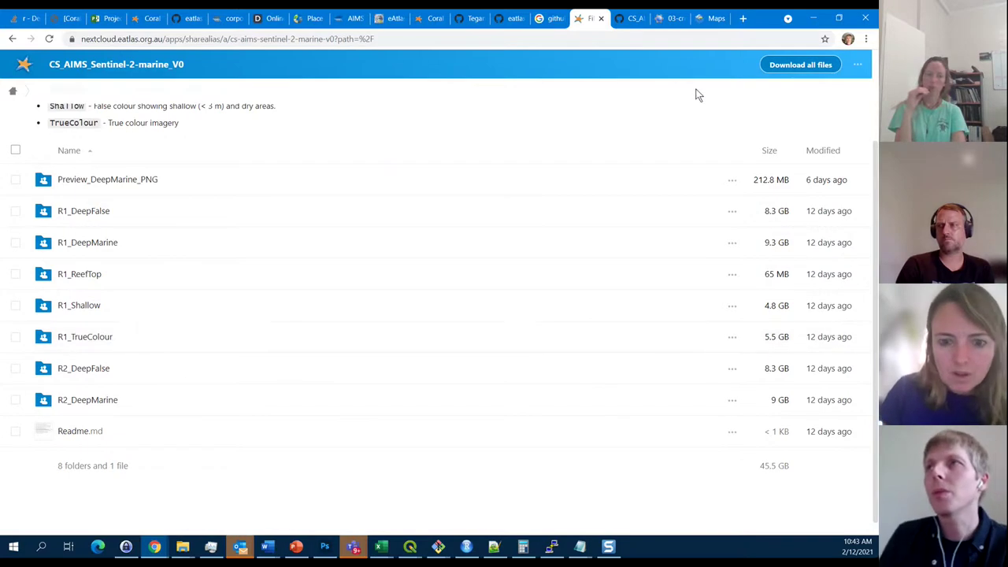
# Back in Earth Engine, add 'TrueColour' to the colourGrades of REF1_OPTIONS, then save and run the script.
pyautogui.click(669, 19)
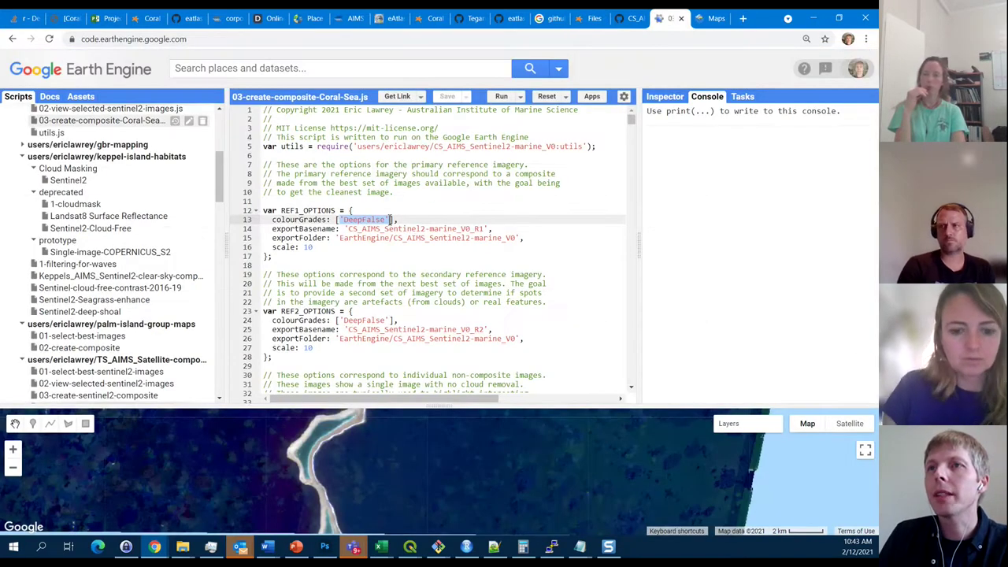
pyautogui.click(390, 220)
pyautogui.write(", 'TrueColour")
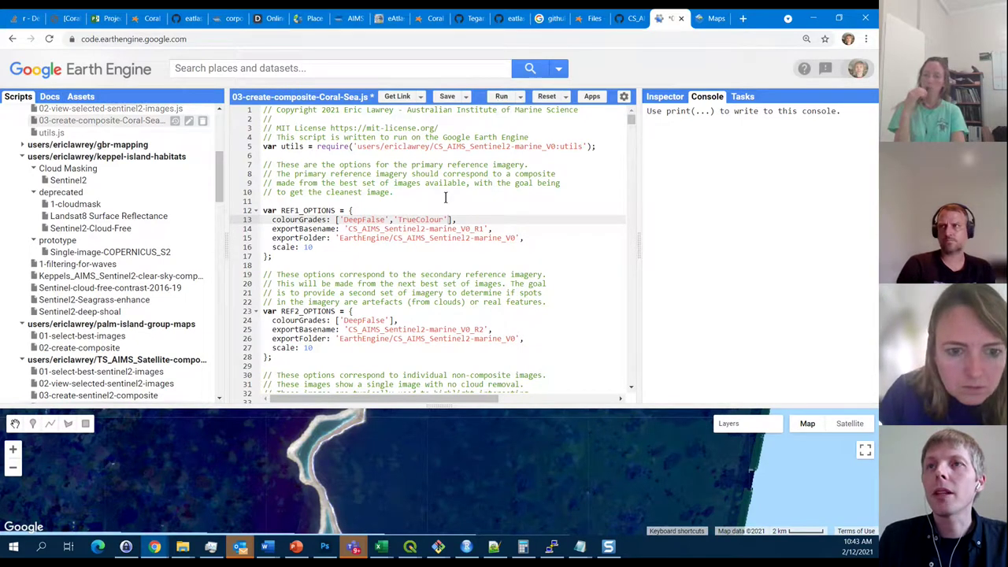
pyautogui.hotkey('ctrl', 's')
pyautogui.click(501, 96)
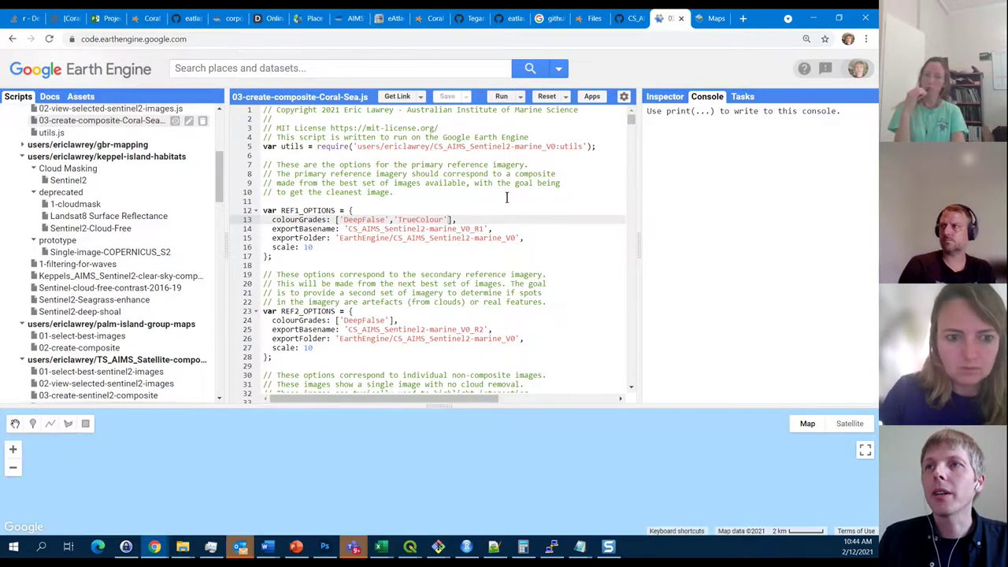
# Enlarge the map area and inspect the true colour composite around the narrow reef.
pyautogui.moveTo(444, 407); pyautogui.dragTo(468, 266)
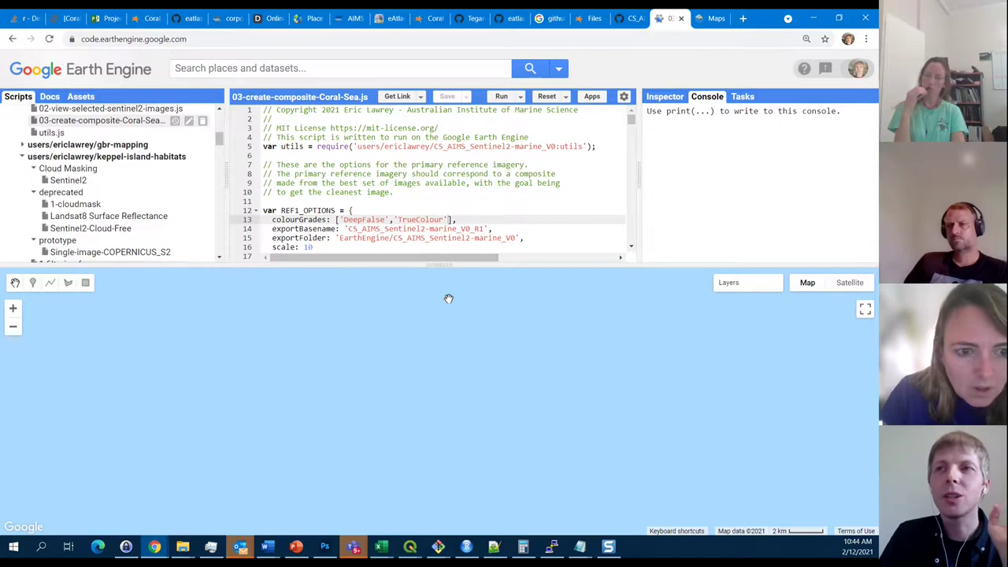
pyautogui.moveTo(740, 284)
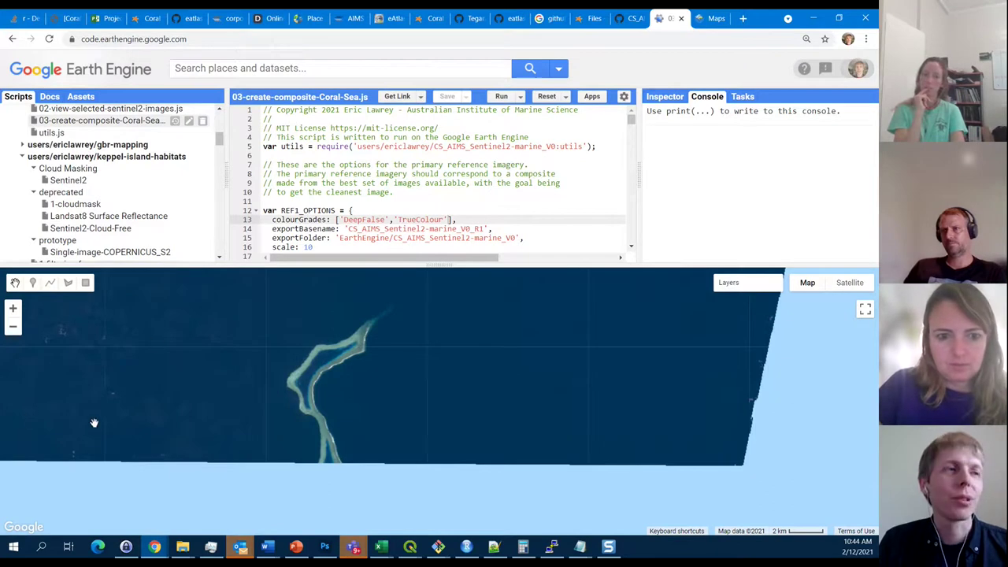
pyautogui.moveTo(328, 352); pyautogui.dragTo(311, 385)
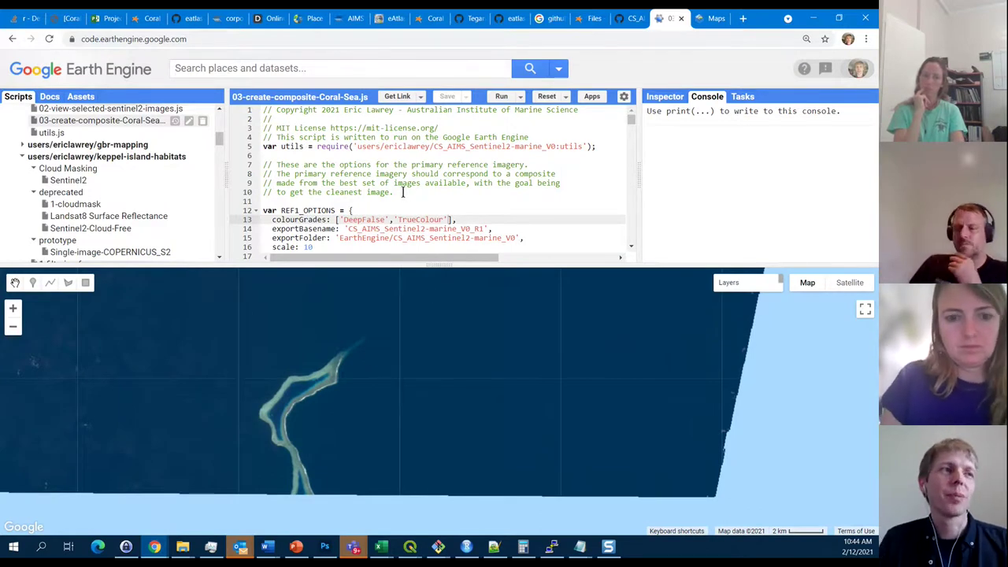
# Change the exportBasename in REF1_OPTIONS to 'CS_AIMS_Sentinel2-marine_V1_R1'.
pyautogui.scroll(-2, 410, 205)
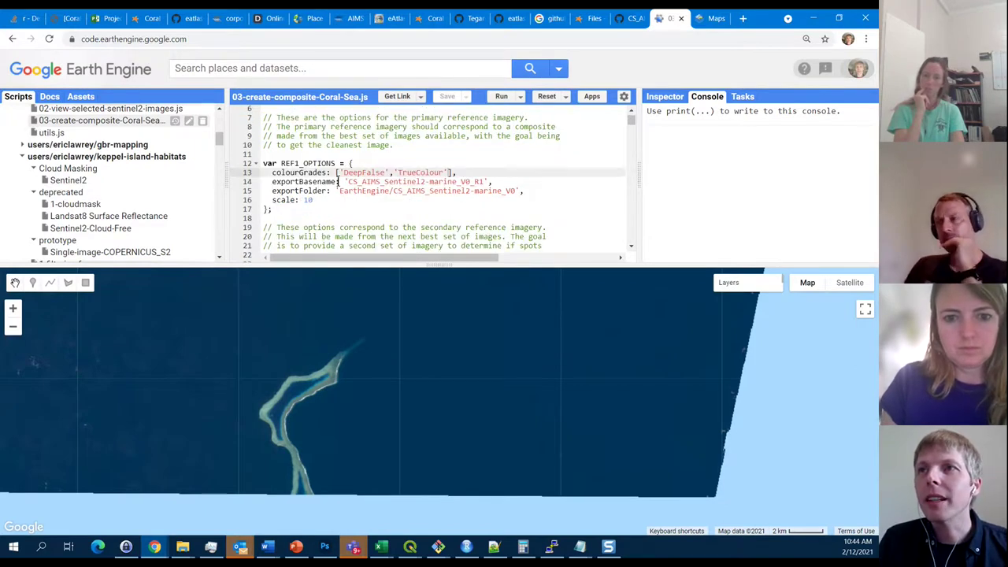
pyautogui.click(471, 181)
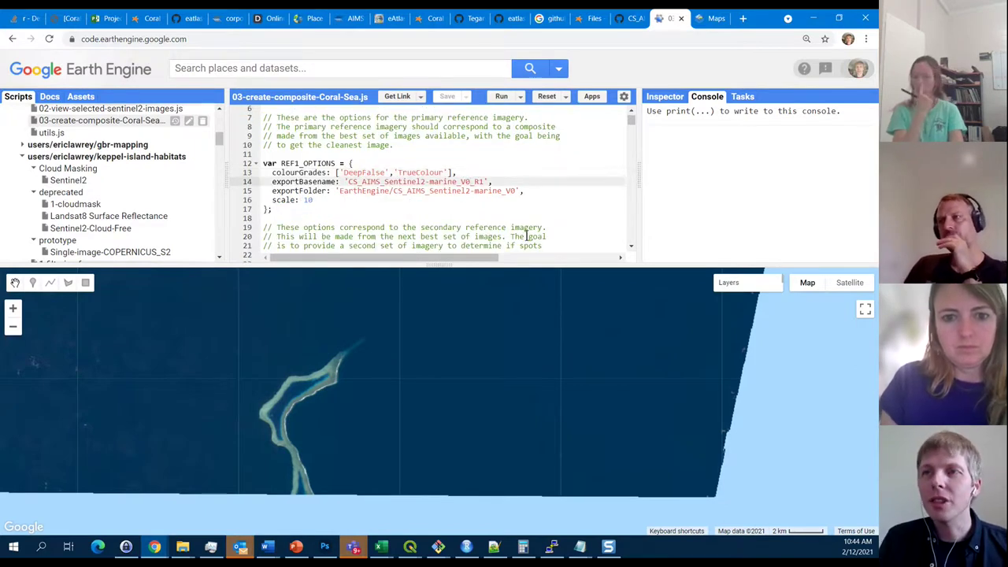
pyautogui.press('BackSpace')
pyautogui.write('1')
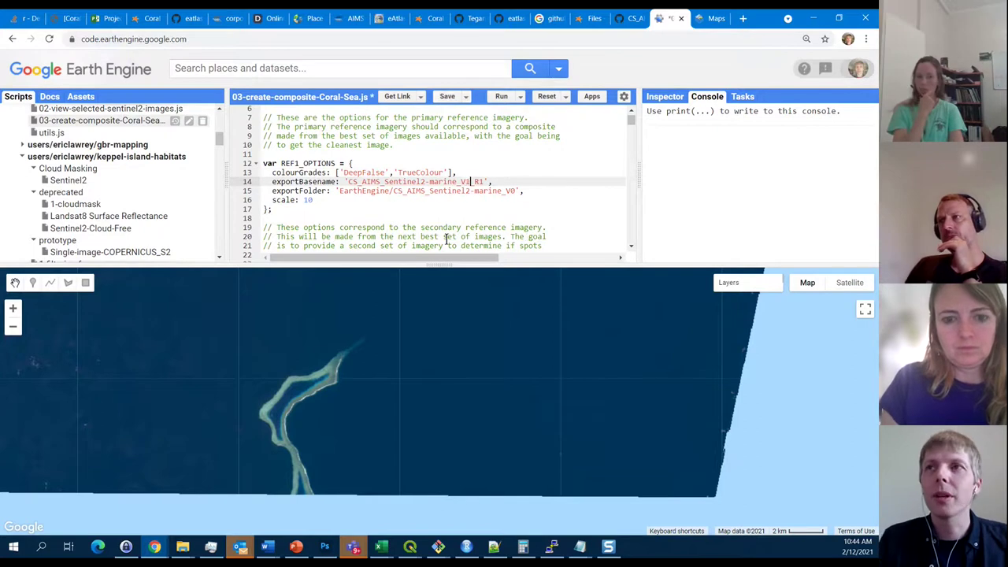
# Update the version to V1 in REF1_OPTIONS' exportFolder and in REF2_OPTIONS' exportBasename and exportFolder, and save the script.
pyautogui.press('Down')
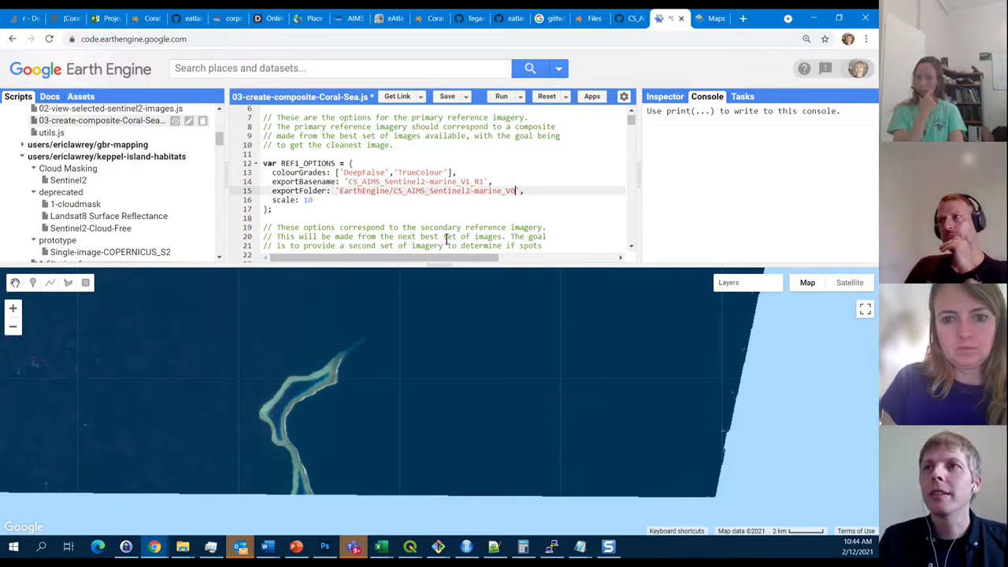
pyautogui.press('Left')
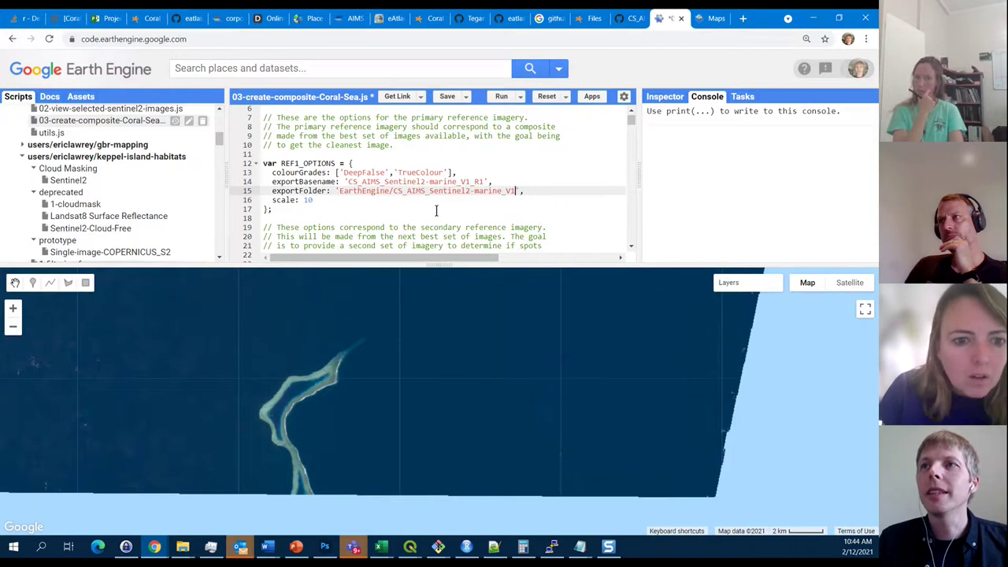
pyautogui.scroll(-3, 436, 211)
pyautogui.click(472, 188)
pyautogui.press('Down')
pyautogui.press('End')
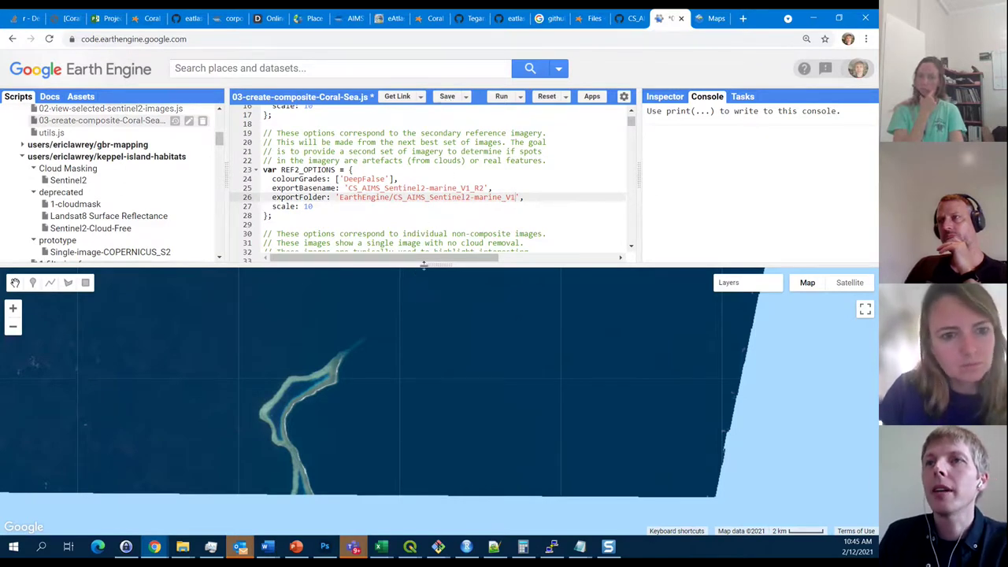
pyautogui.moveTo(423, 266); pyautogui.dragTo(422, 347)
pyautogui.hotkey('ctrl', 's')
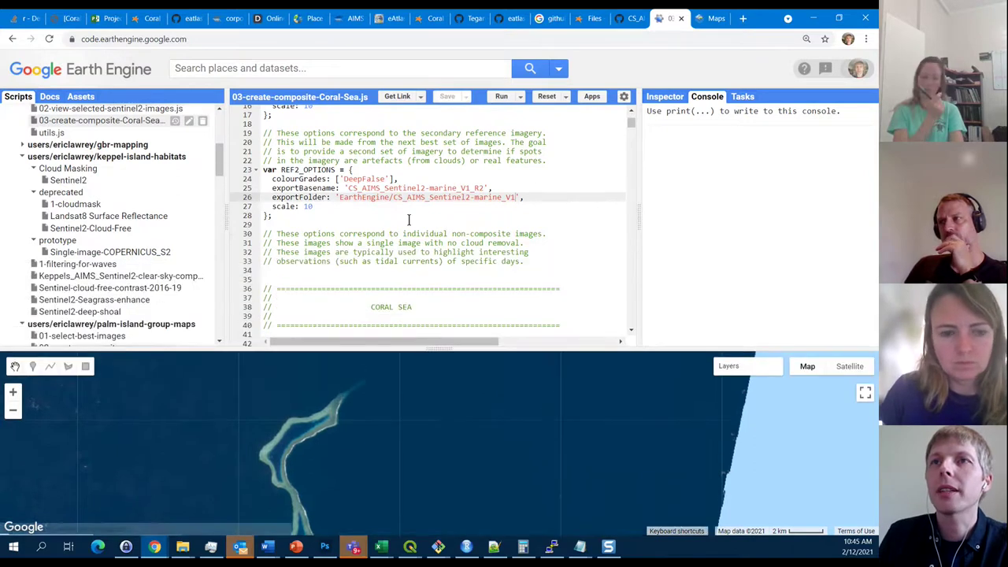
# In the Boot Reef, Portlock Reefs composite call, set the display flag to false and the export flag to true.
pyautogui.scroll(5, 409, 219)
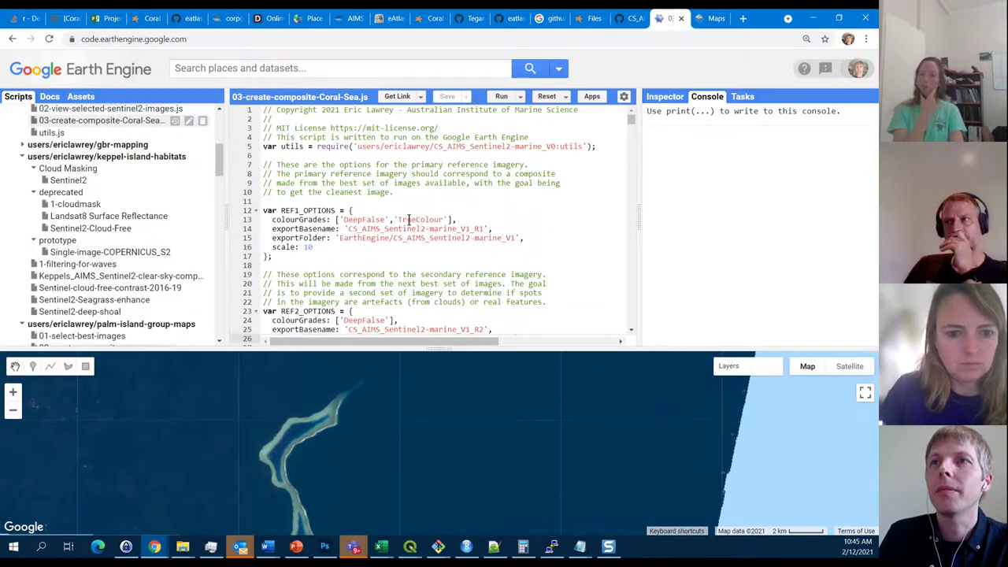
pyautogui.scroll(-2, 311, 229)
pyautogui.scroll(-10, 311, 229)
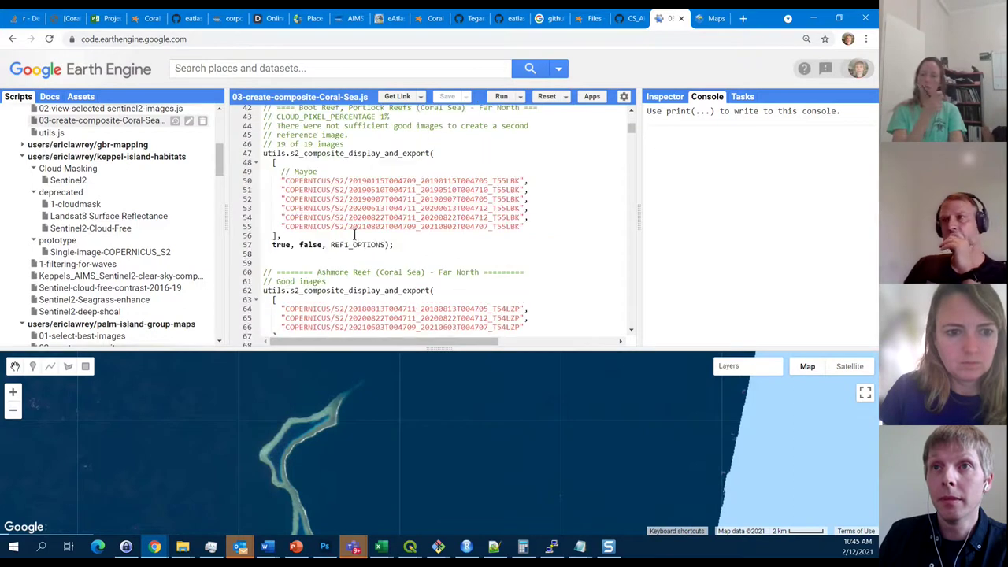
pyautogui.doubleClick(282, 244)
pyautogui.write('false')
pyautogui.press('Right')
pyautogui.press('Right')
pyautogui.press('Delete')
pyautogui.press('Delete')
pyautogui.press('Delete')
pyautogui.press('Delete')
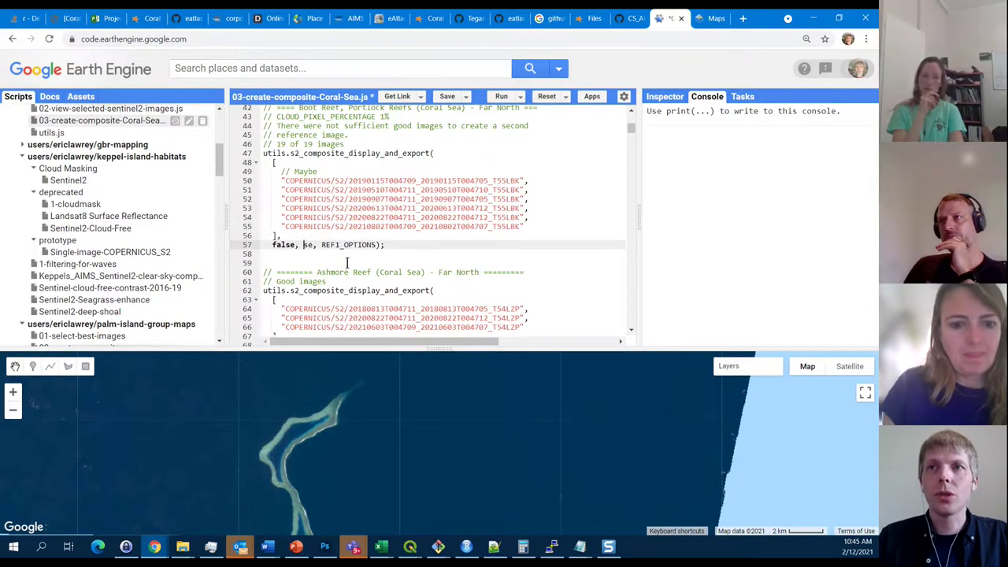
pyautogui.write('tru')
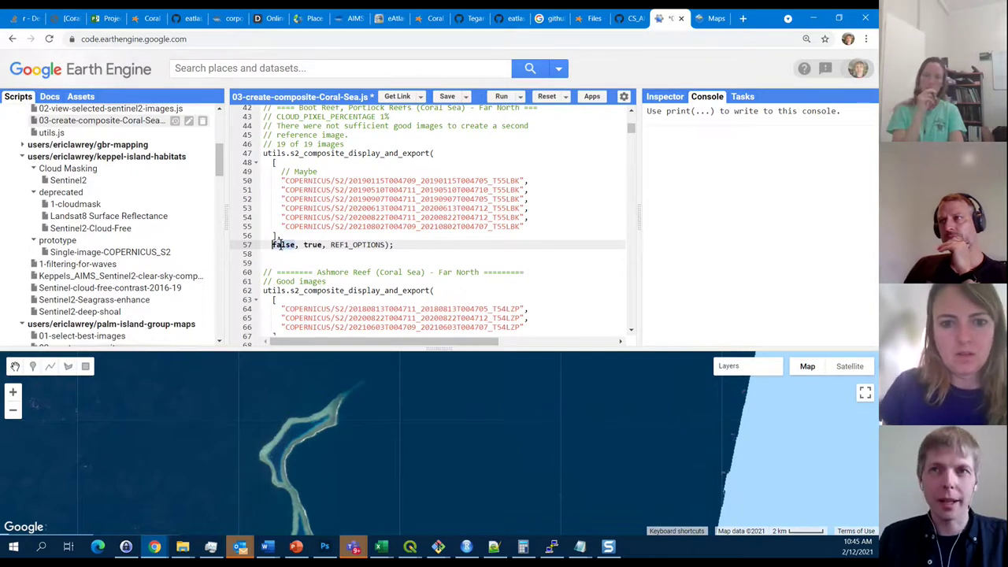
# Set the Boot Reef call's display flag to true, save and run the script, and enlarge the map area.
pyautogui.doubleClick(282, 245)
pyautogui.write('true')
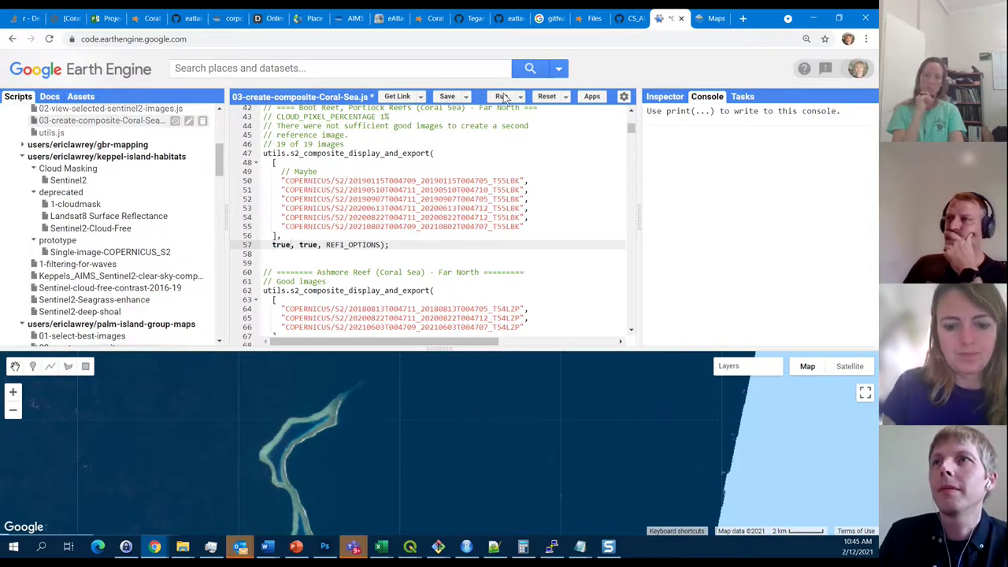
pyautogui.hotkey('ctrl', 's')
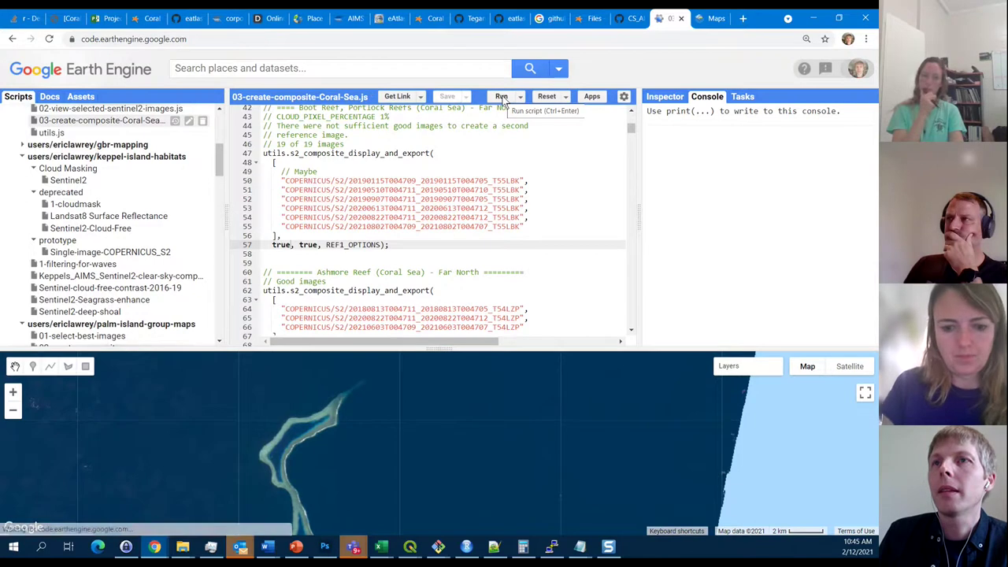
pyautogui.click(502, 97)
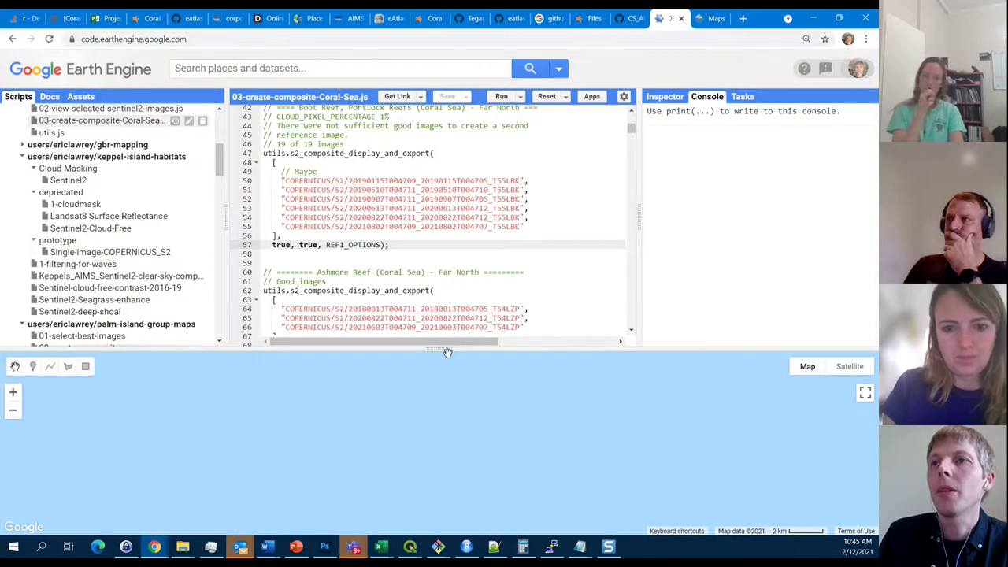
pyautogui.moveTo(448, 340); pyautogui.dragTo(447, 277)
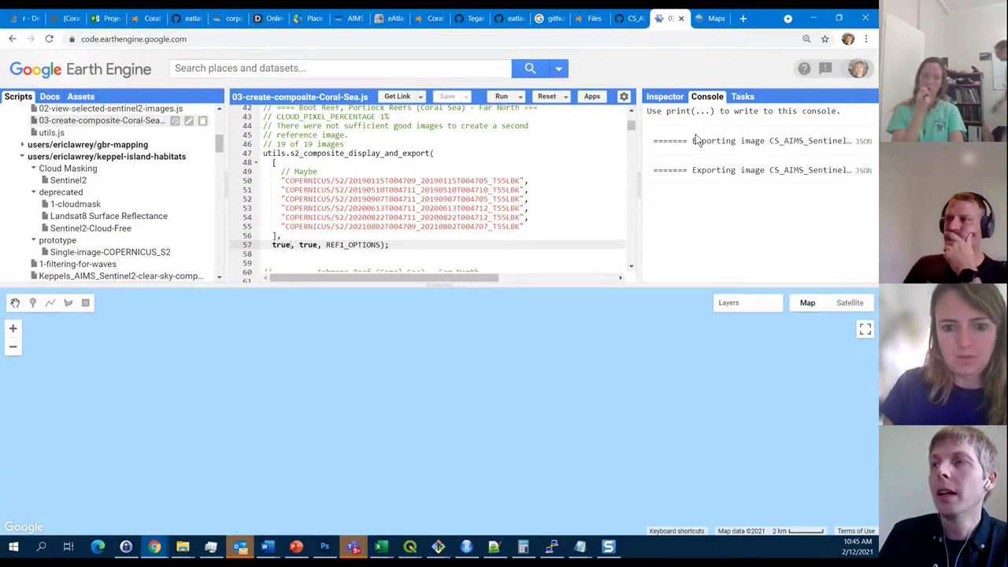
# Submit the TrueColour composite export task to the Drive folder EarthEngine/CS_AIMS_Sentinel2-marine_V1 as GEO_TIFF at scale 10.
pyautogui.click(742, 96)
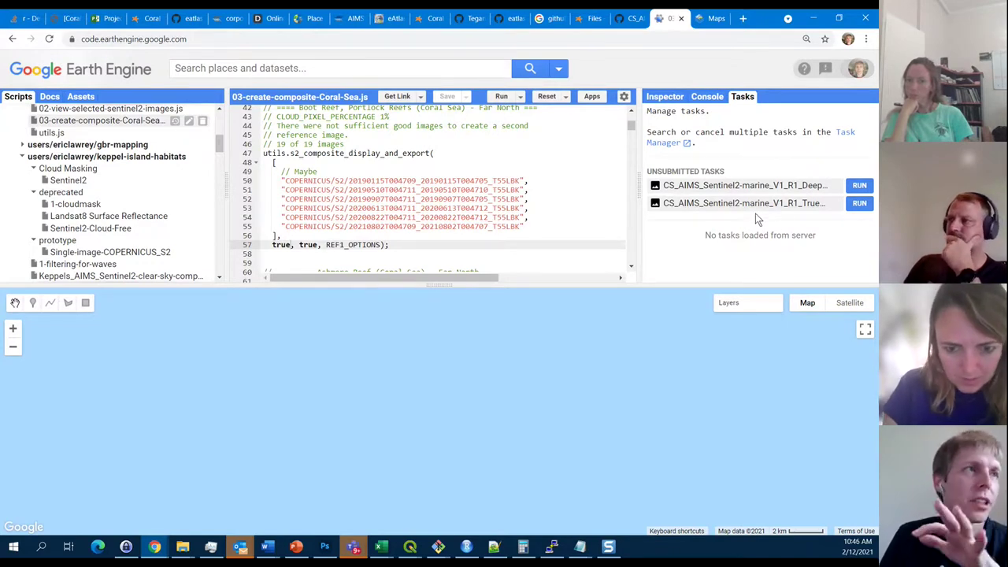
pyautogui.click(860, 204)
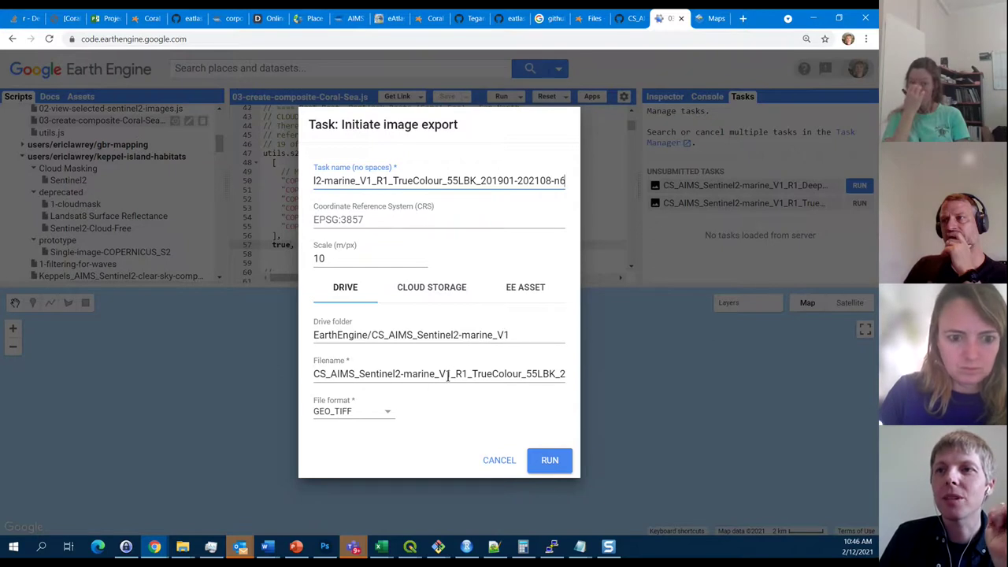
pyautogui.moveTo(445, 376); pyautogui.dragTo(452, 375)
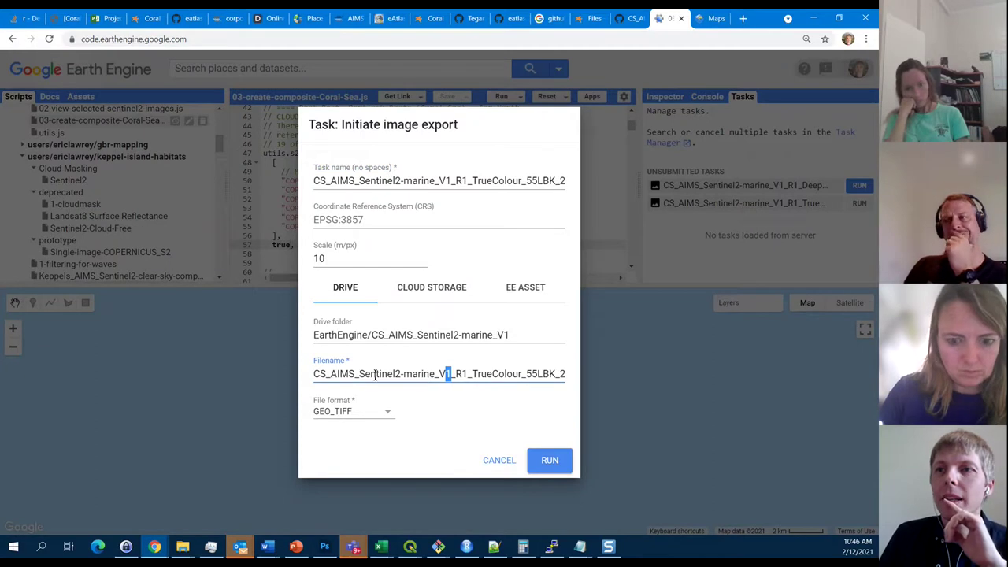
pyautogui.moveTo(312, 376); pyautogui.dragTo(581, 383)
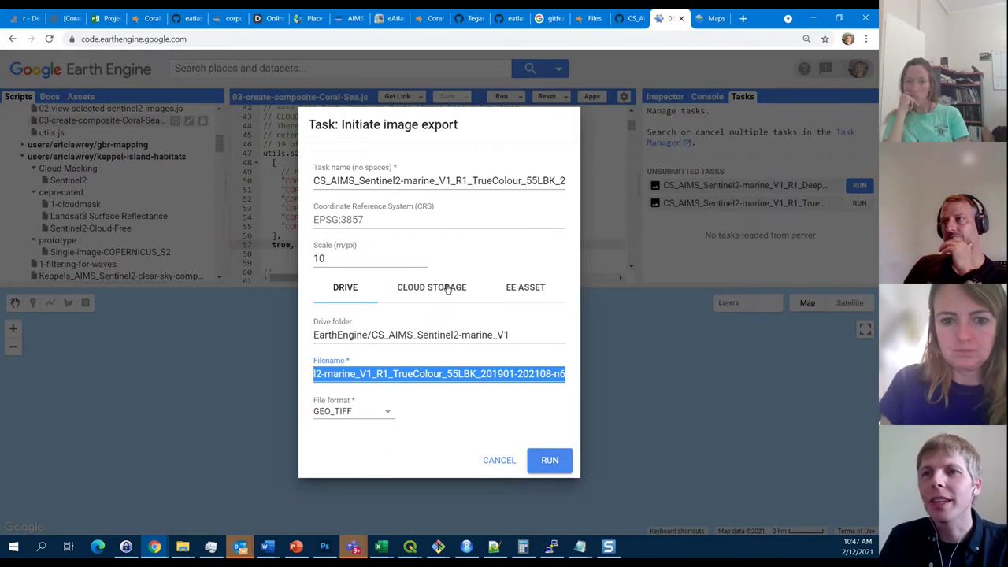
pyautogui.click(552, 461)
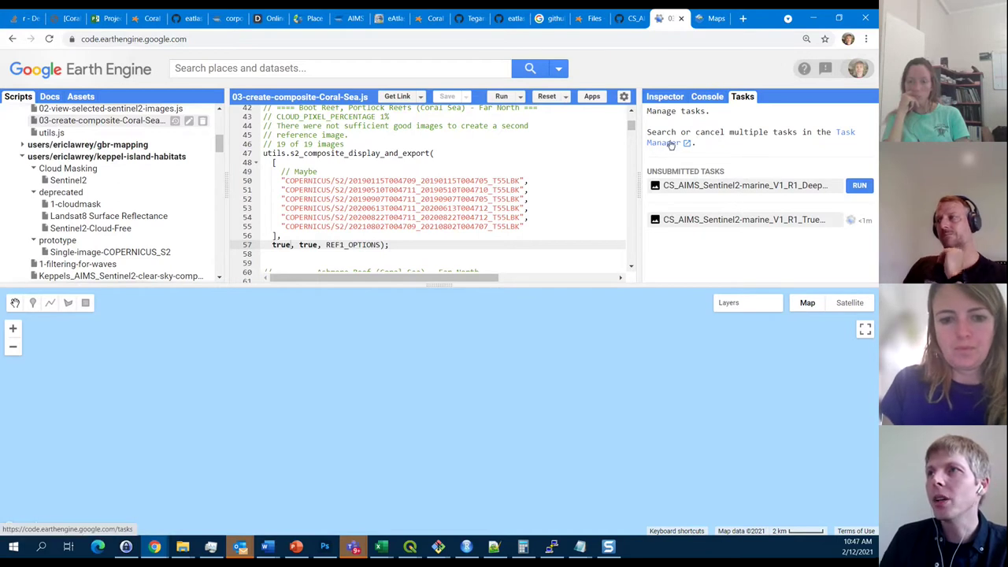
# Check the submitted TrueColour export in the Earth Engine Task Manager, viewing its details and reloading the page.
pyautogui.click(666, 145)
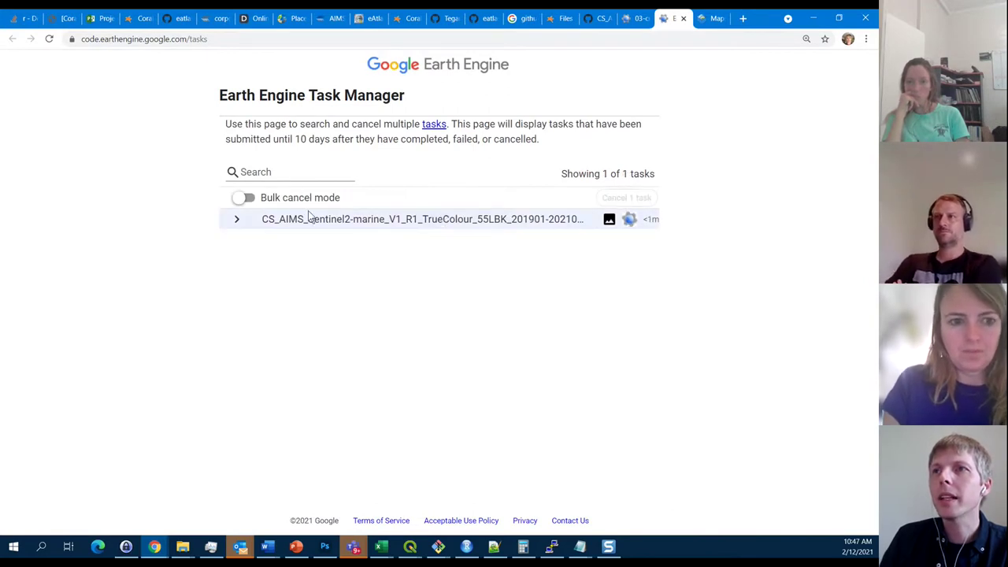
pyautogui.click(639, 20)
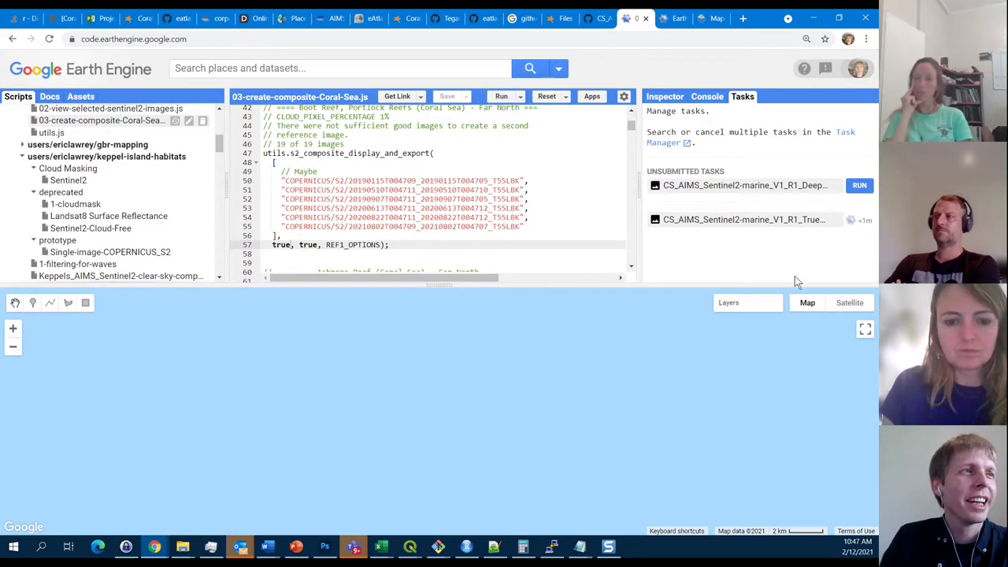
pyautogui.moveTo(733, 304)
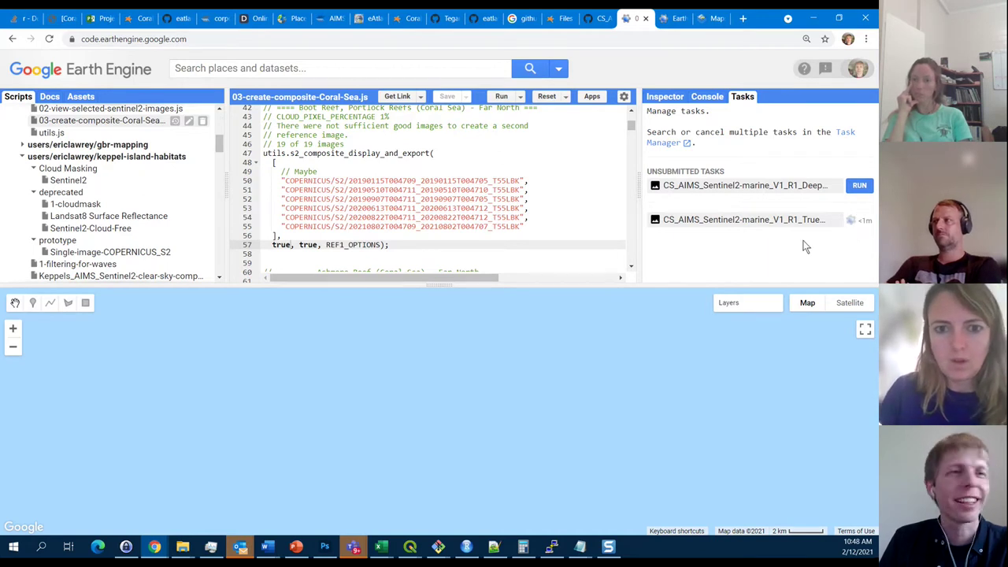
pyautogui.click(672, 19)
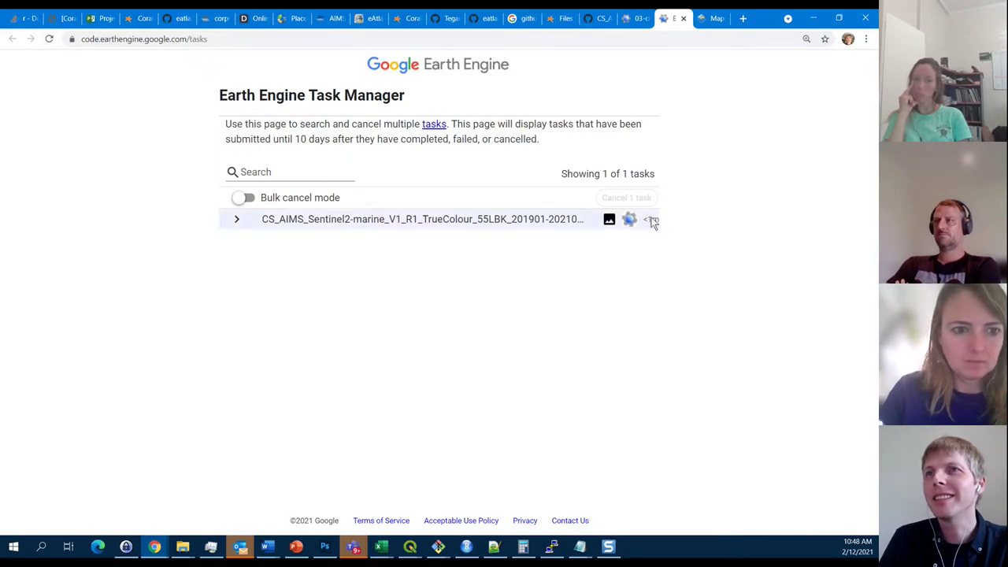
pyautogui.click(237, 221)
pyautogui.click(238, 221)
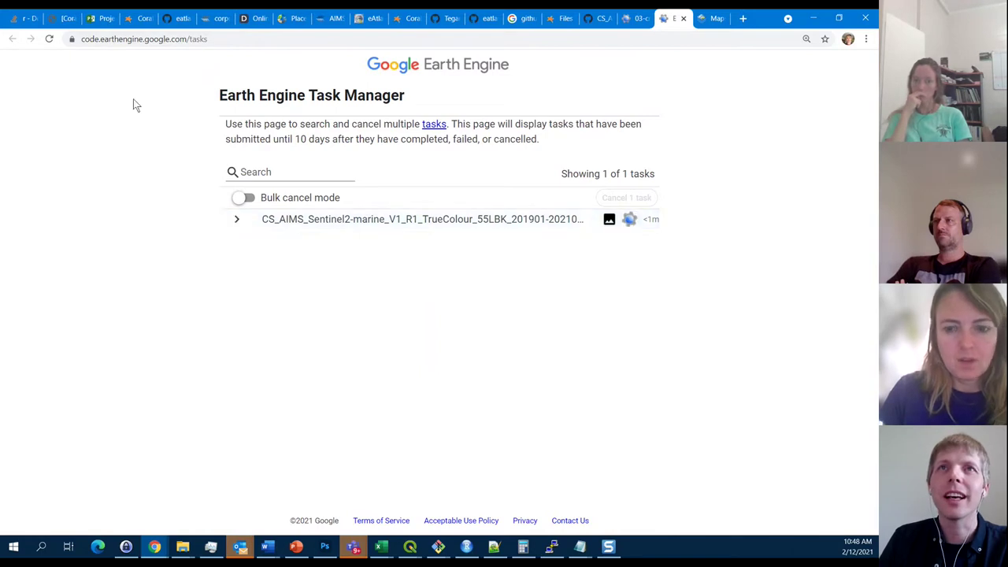
pyautogui.click(48, 38)
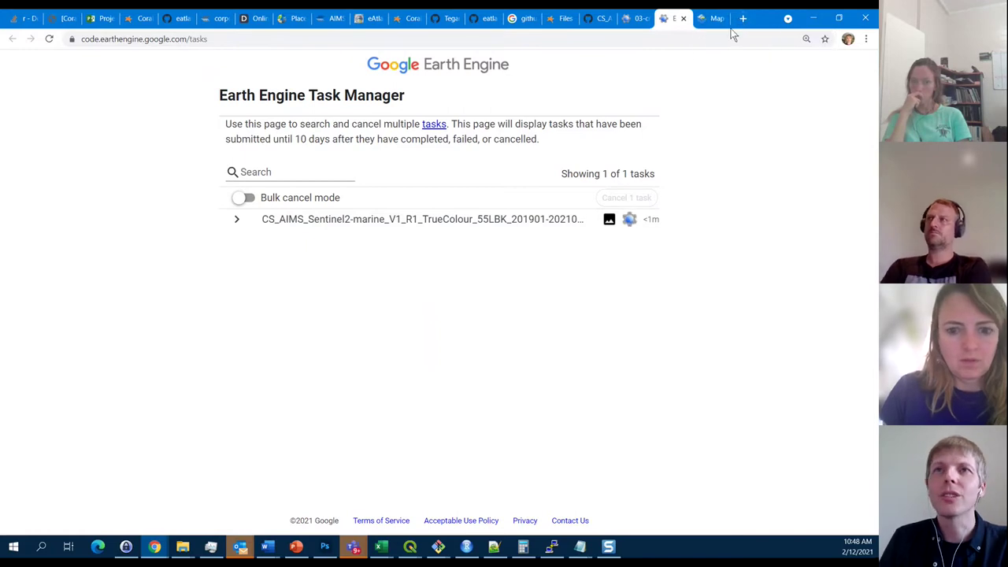
# Return to the code editor and view the image filter settings in the 01-select-sentinel2-images.js script.
pyautogui.click(632, 23)
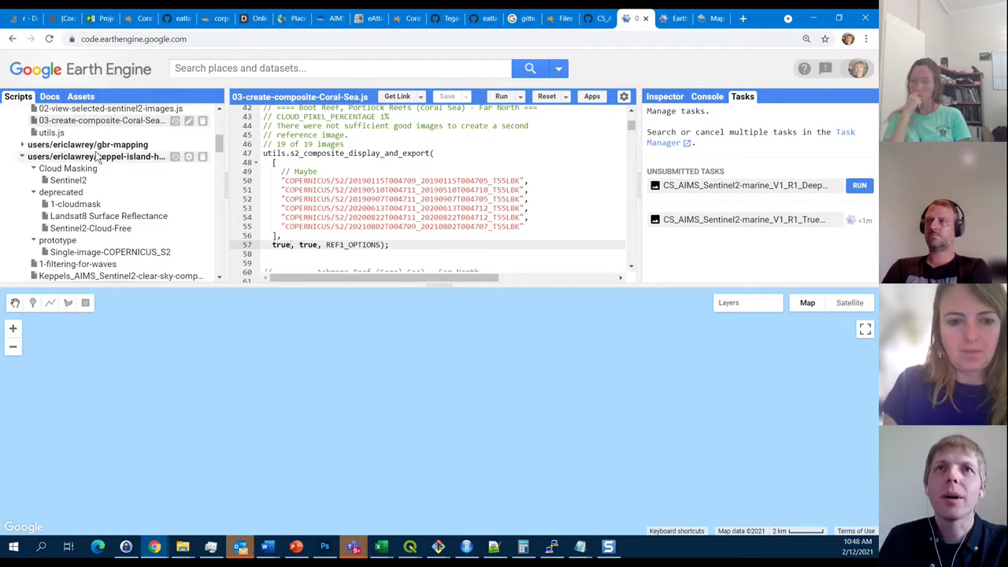
pyautogui.scroll(2, 94, 165)
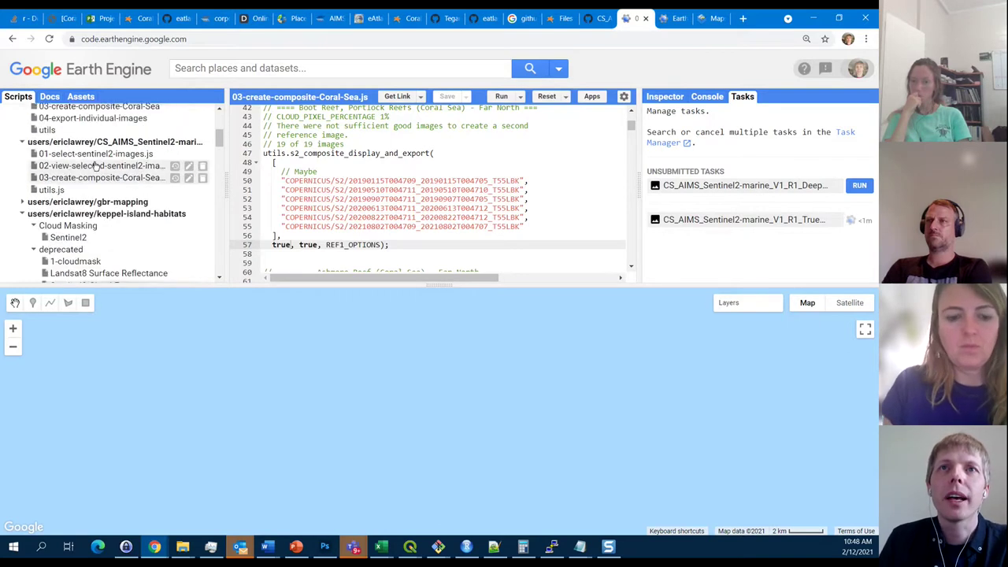
pyautogui.click(94, 154)
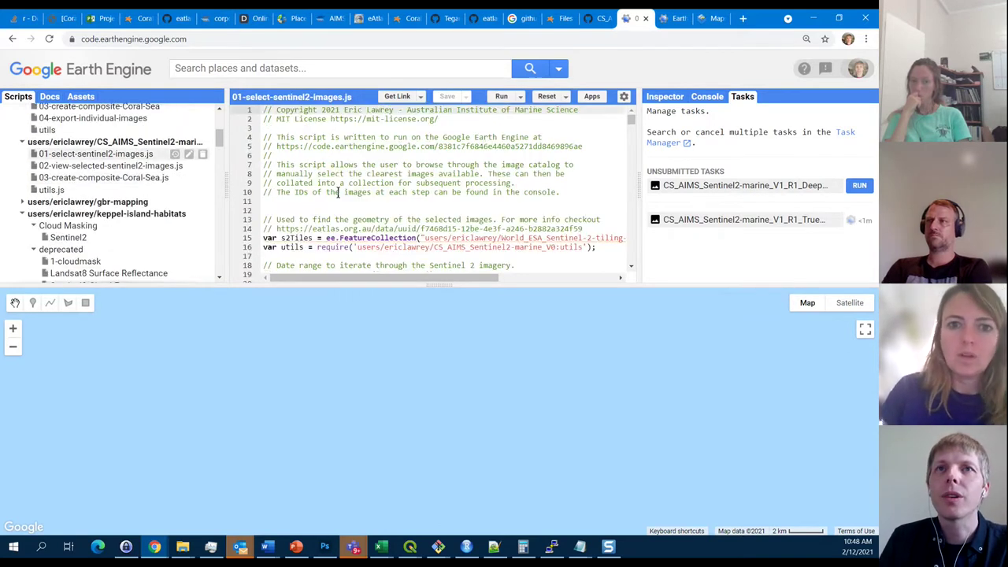
pyautogui.scroll(-3, 338, 192)
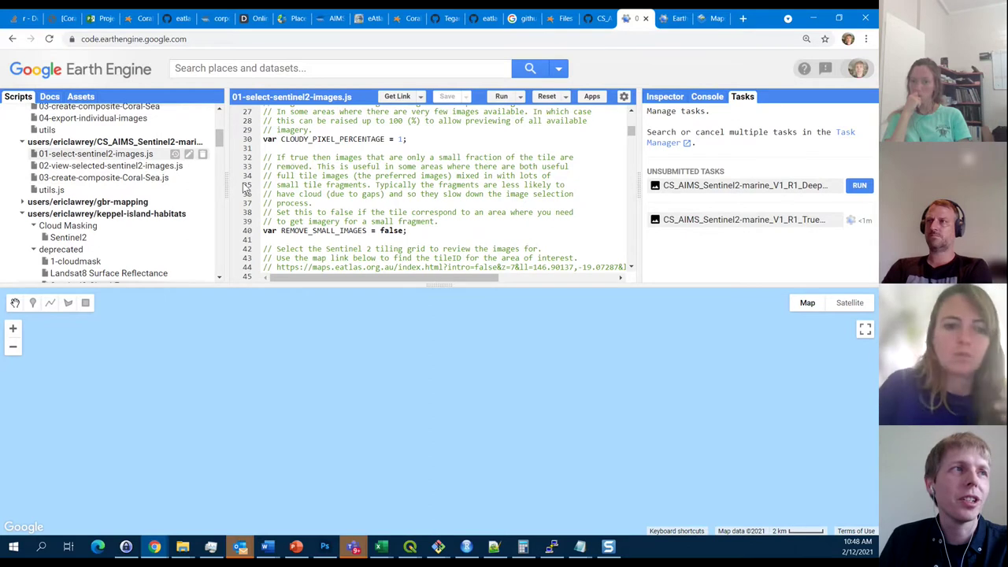
# Reopen 03-create-composite-Coral-Sea.js and examine the Boot Reef composite call, its comments and its list of Sentinel-2 image IDs.
pyautogui.click(89, 177)
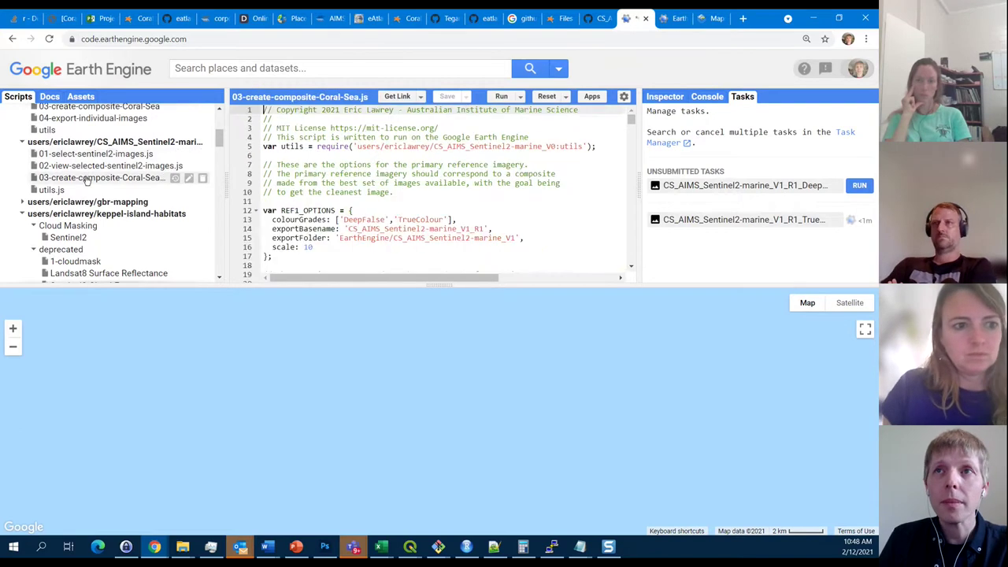
pyautogui.scroll(-3, 390, 209)
pyautogui.scroll(-5, 390, 209)
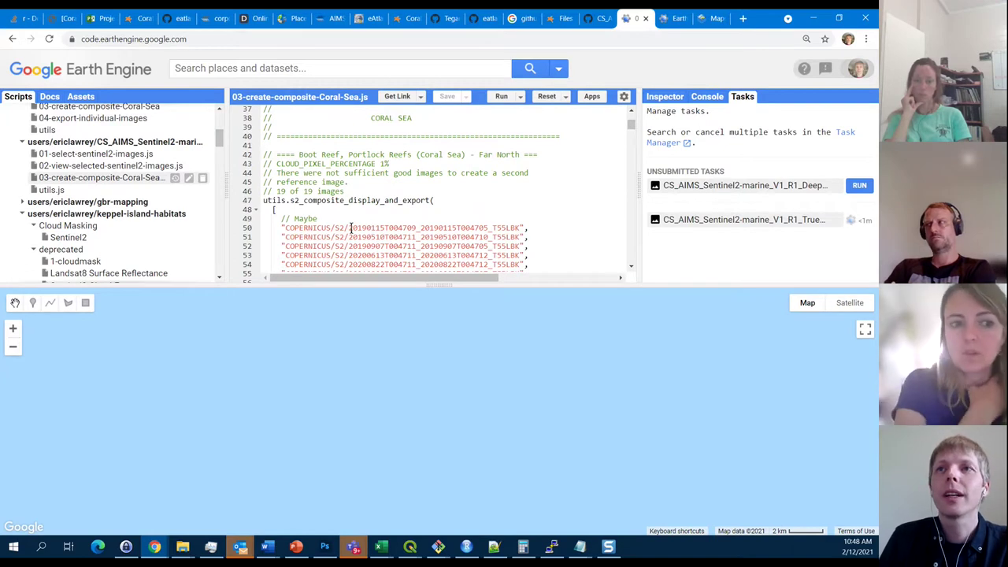
pyautogui.scroll(-3, 352, 228)
pyautogui.scroll(2, 349, 228)
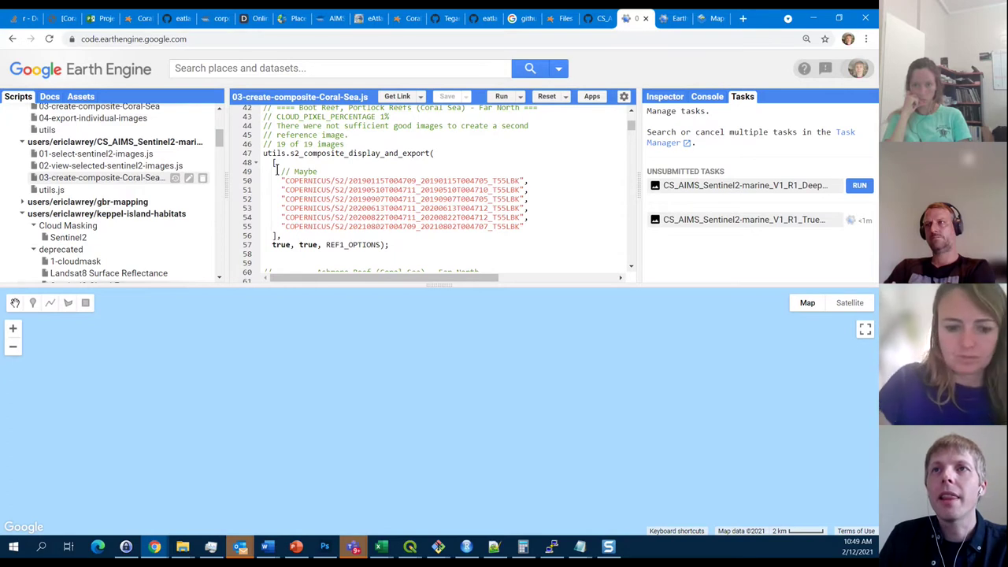
pyautogui.moveTo(278, 171); pyautogui.dragTo(530, 228)
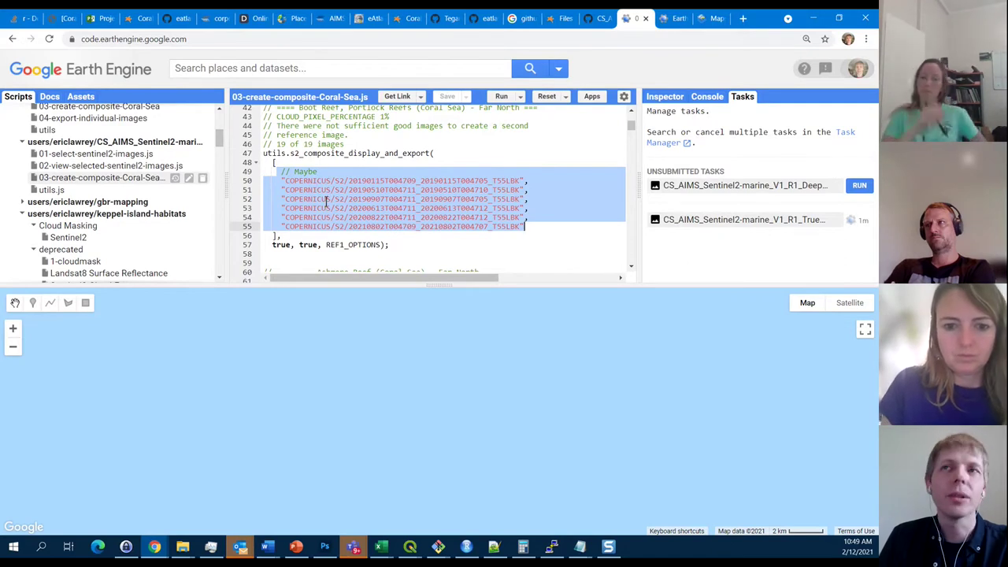
pyautogui.scroll(2, 334, 163)
pyautogui.moveTo(276, 163); pyautogui.dragTo(405, 163)
pyautogui.moveTo(266, 191); pyautogui.dragTo(358, 197)
pyautogui.scroll(-2, 362, 201)
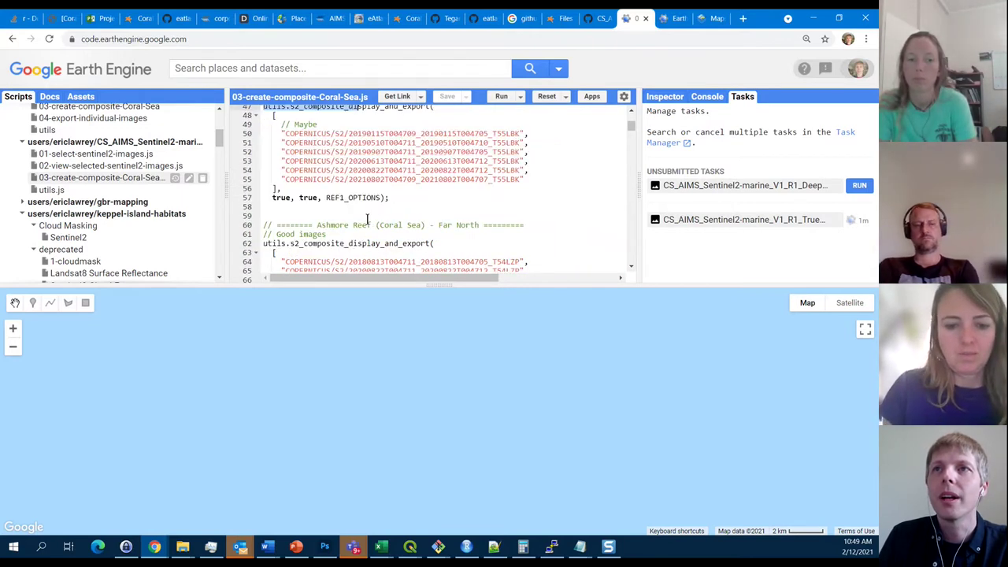